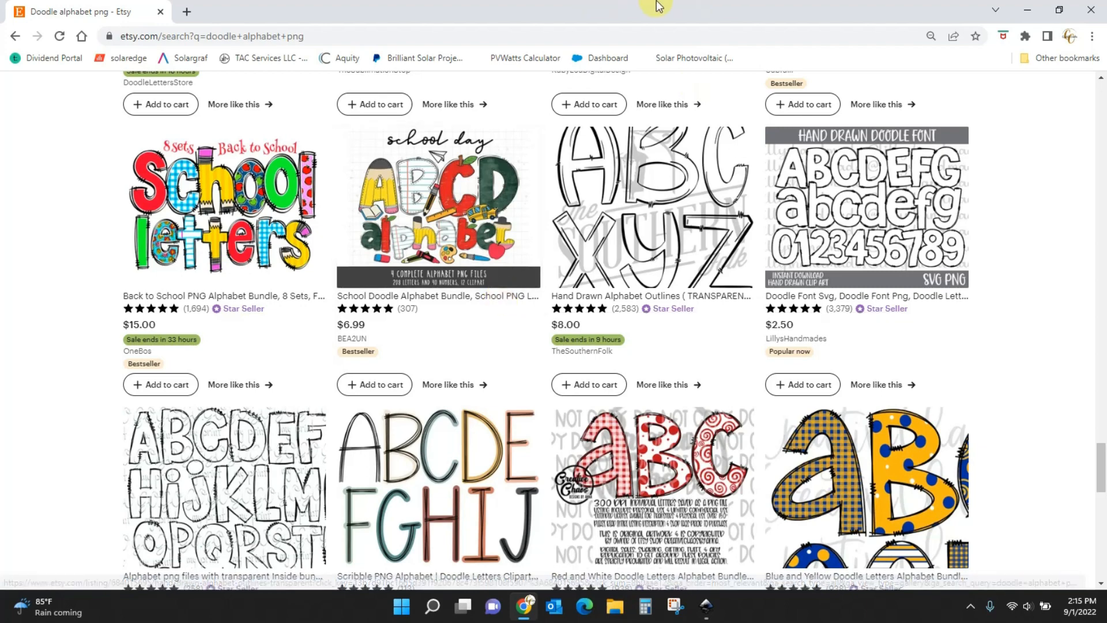
Minimize the Chrome window with the Etsy doodle alphabet results to reveal Inkscape's welcome screen.
left_click(1032, 8)
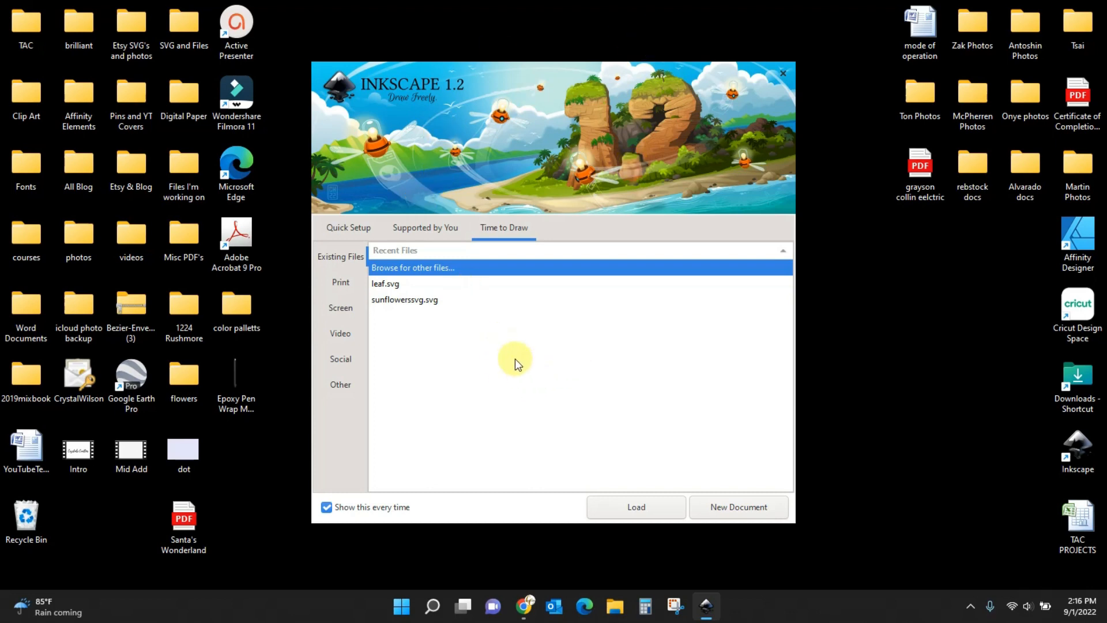
Create a new blank document, zoomed in and panned so the empty page is centred.
left_click(743, 511)
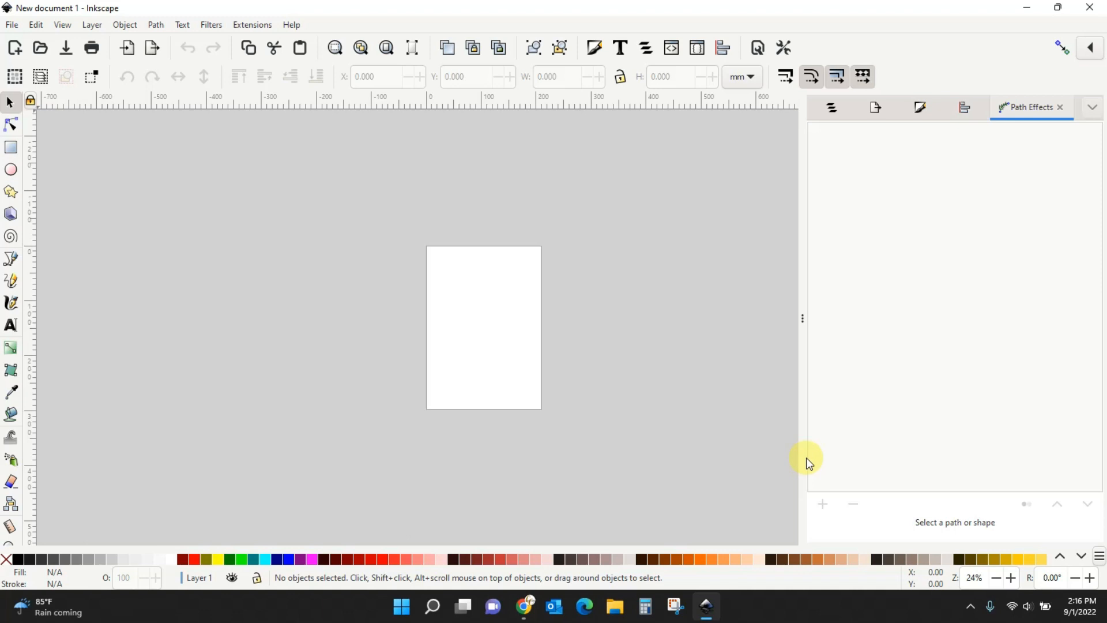
key("plus")
key("plus")
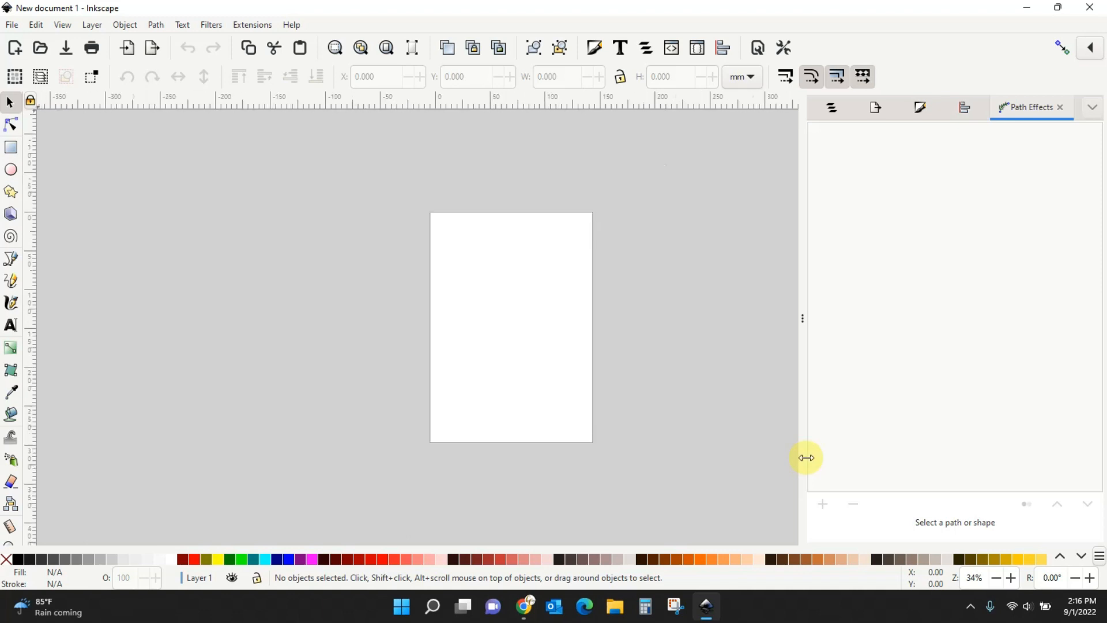
left_click_drag(714, 434, 619, 432)
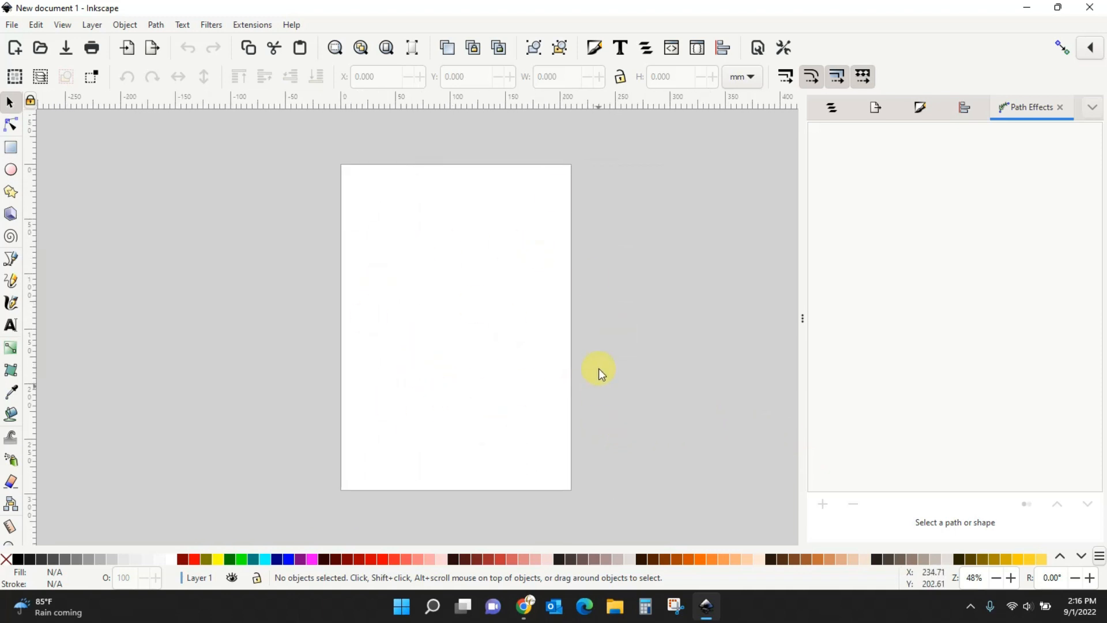
Write 'DOODLe' on the page in the Ask Why font at 56 pt.
left_click(12, 326)
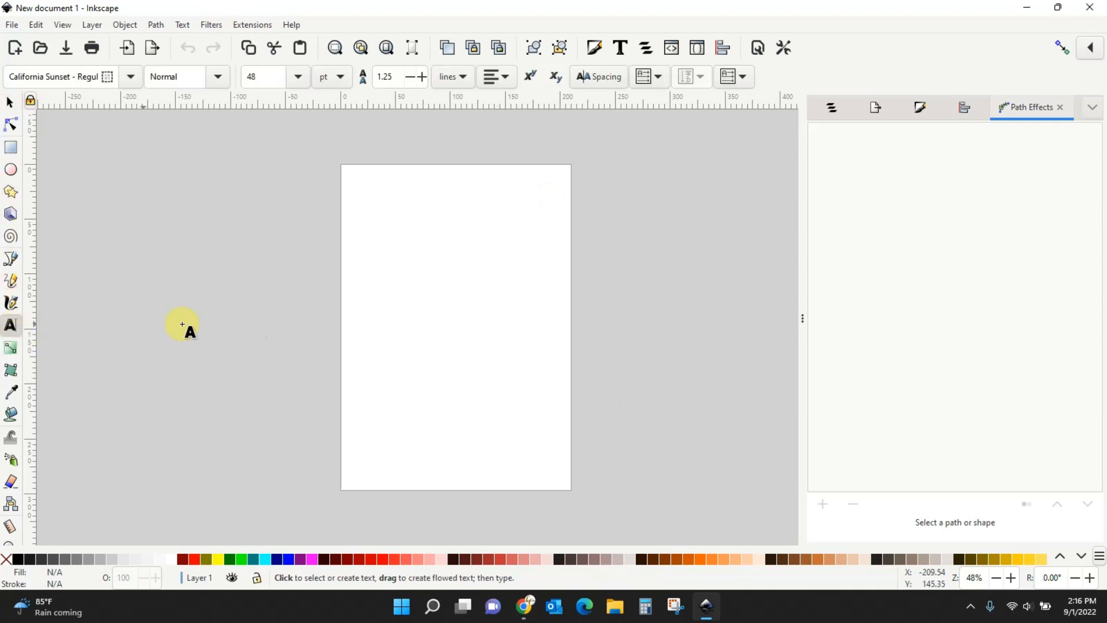
left_click(360, 331)
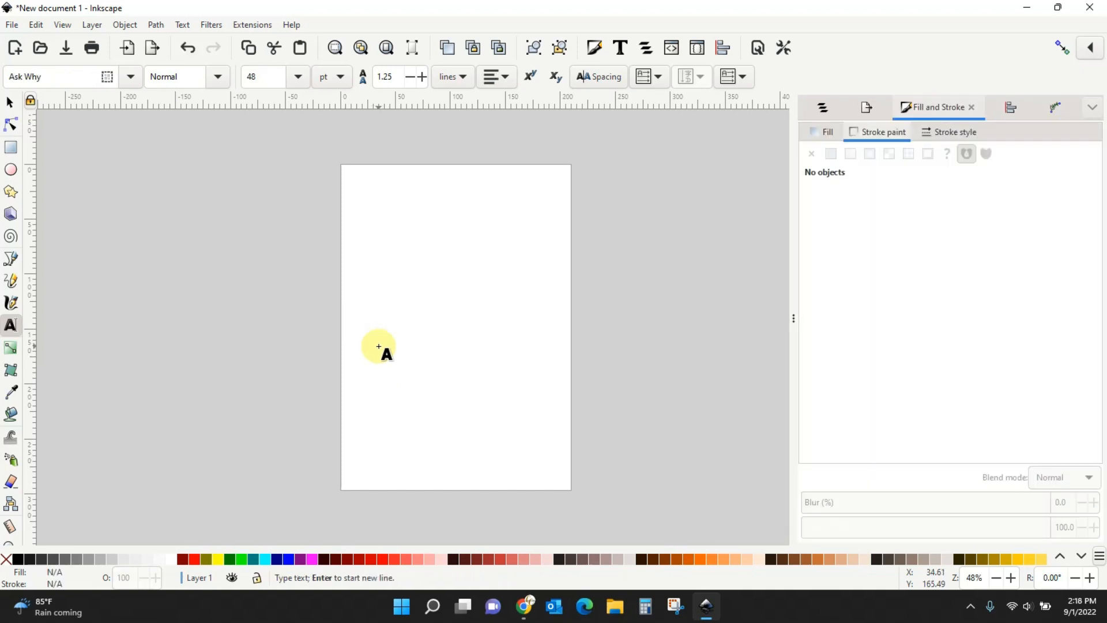
type("DOODLe")
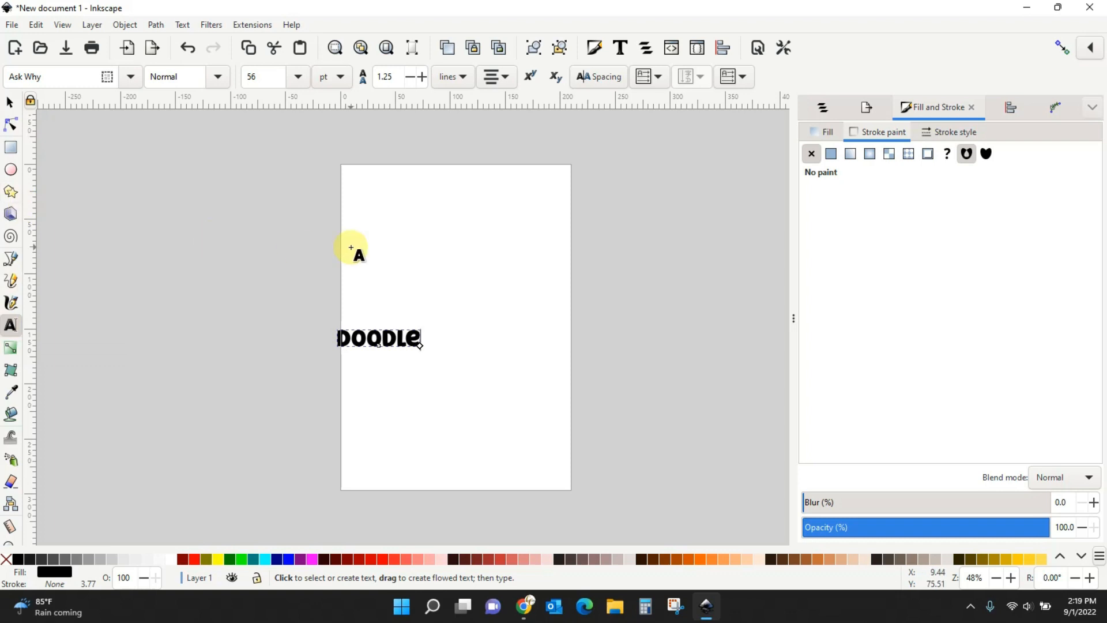
left_click(461, 257)
left_click(514, 321)
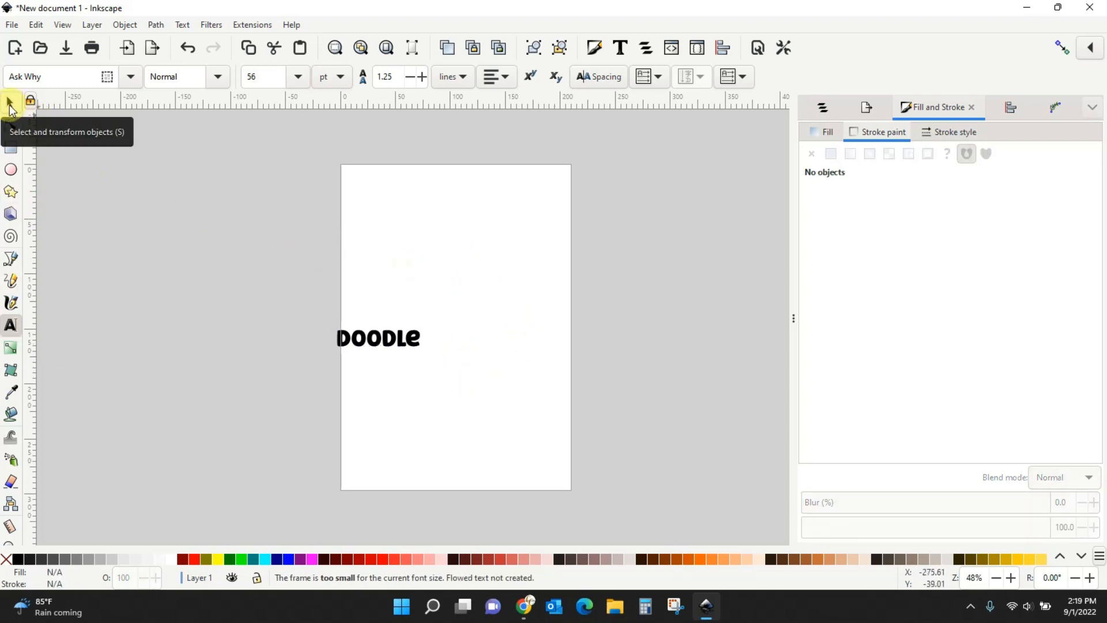
Centre DOODLe, scale it proportionally to about 191 mm wide, stretch it taller, then return to Etsy.
left_click(9, 106)
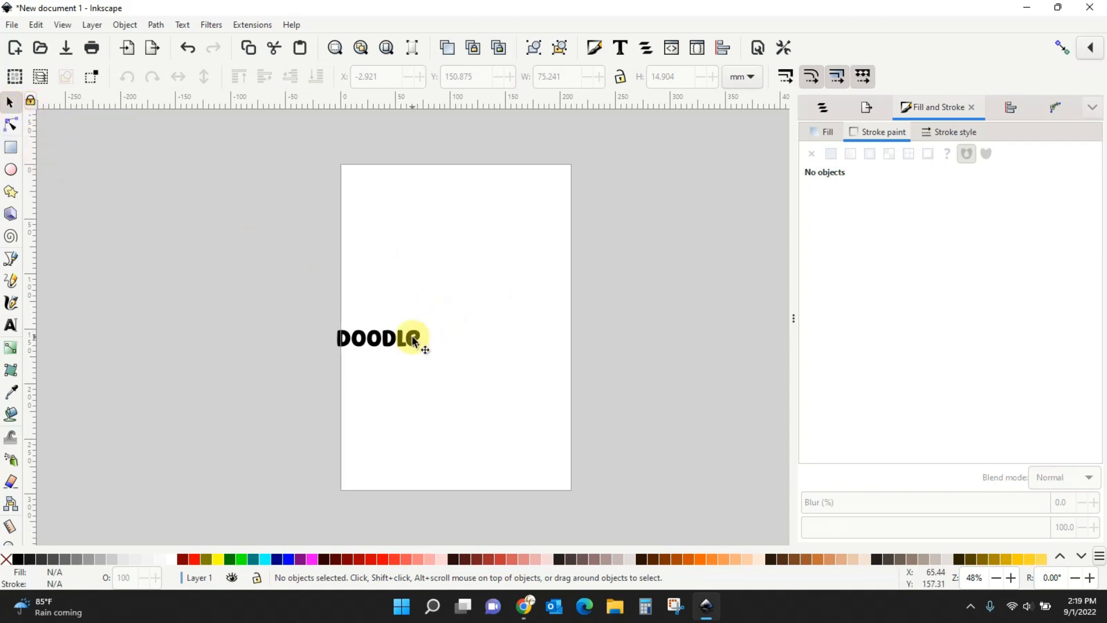
left_click_drag(425, 346, 491, 339)
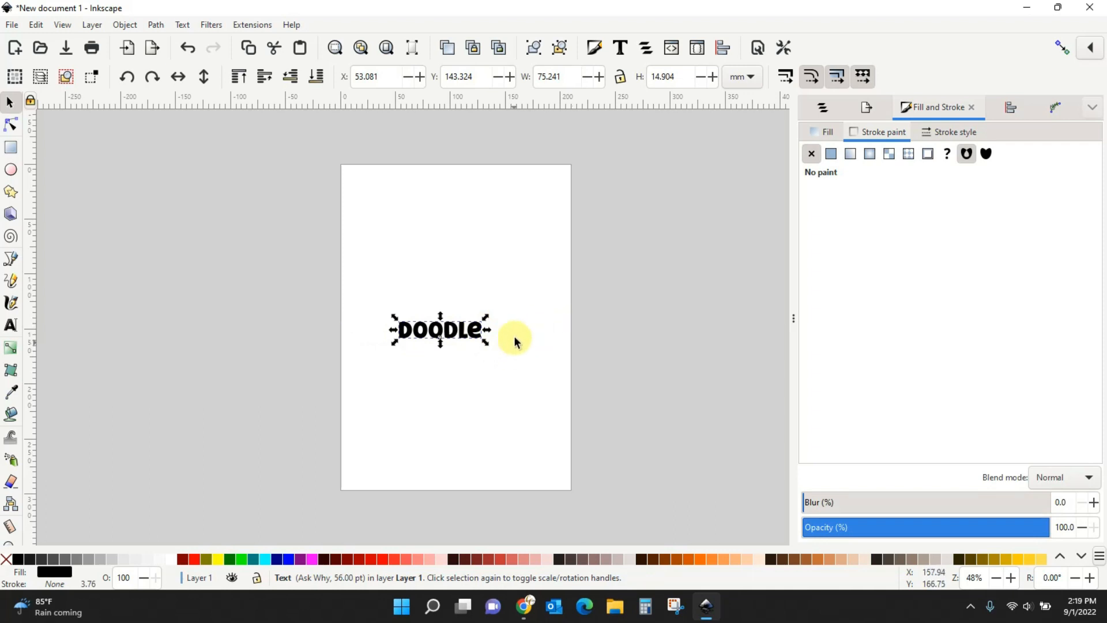
left_click(621, 78)
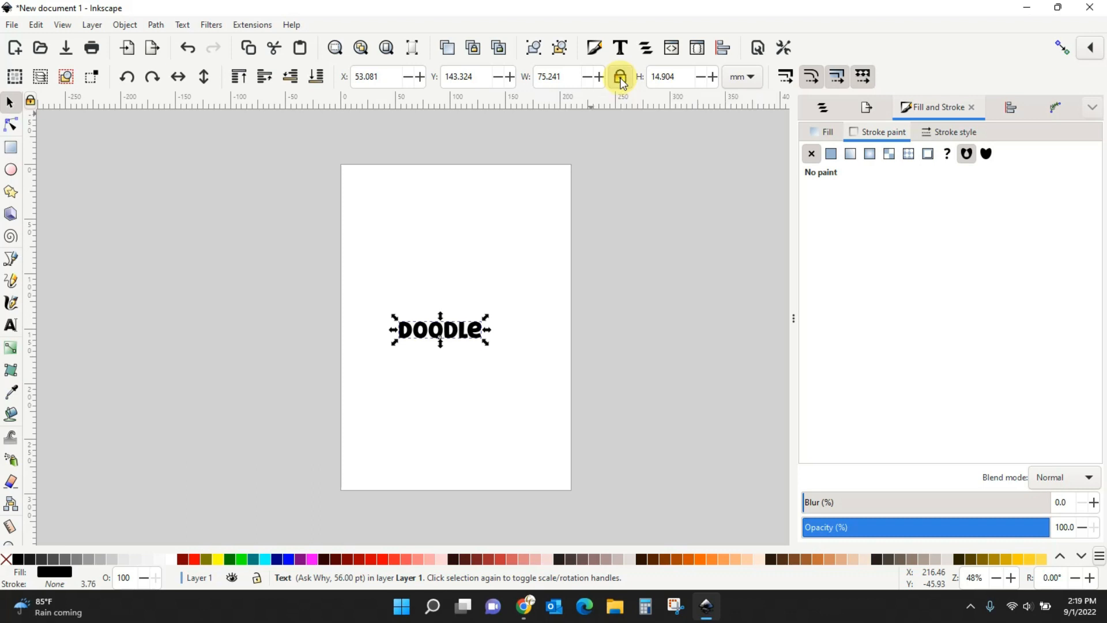
mouse_move(486, 343)
left_mouse_down()
mouse_move(630, 443)
mouse_move(625, 407)
left_mouse_up()
mouse_move(594, 358)
left_mouse_down()
mouse_move(524, 362)
mouse_move(586, 373)
mouse_move(576, 371)
left_mouse_up()
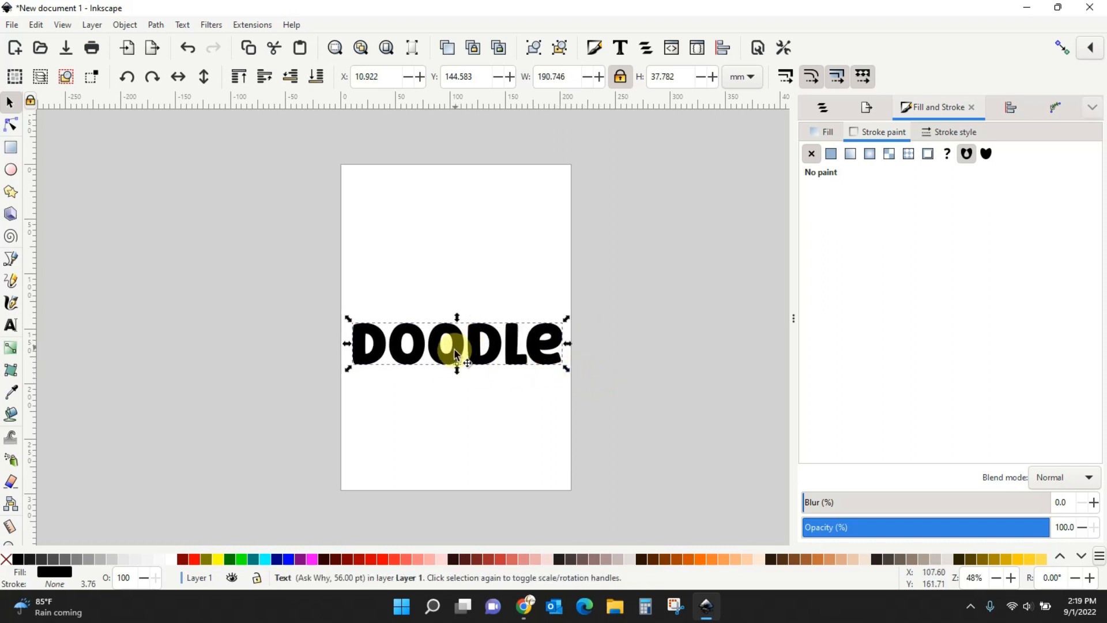
mouse_move(458, 371)
left_mouse_down()
mouse_move(457, 398)
mouse_move(457, 383)
mouse_move(485, 362)
left_mouse_up()
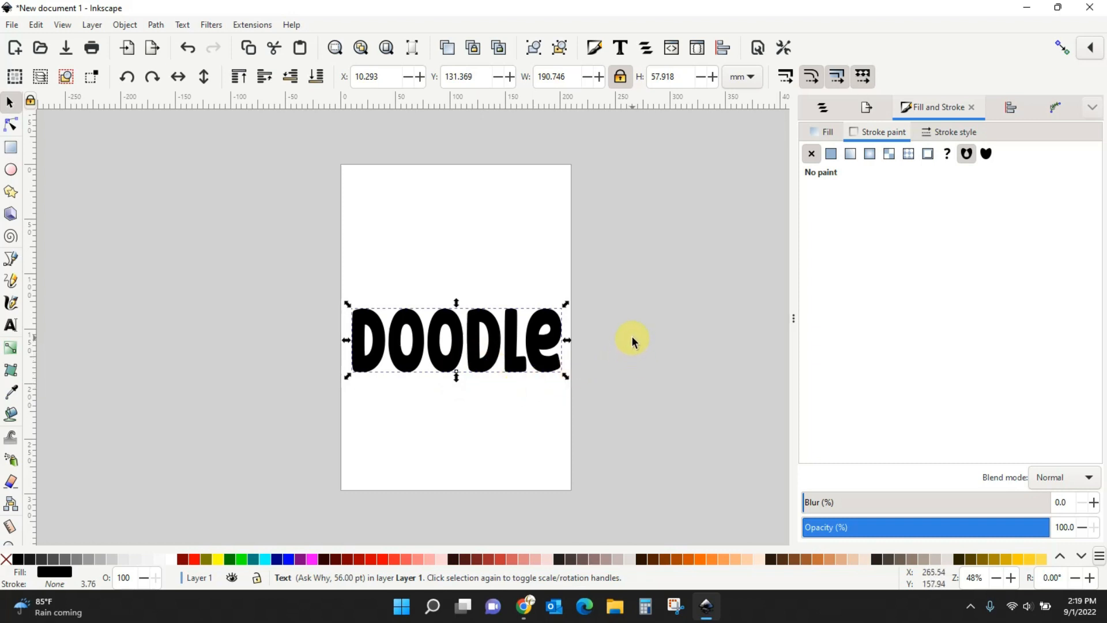
left_click(524, 605)
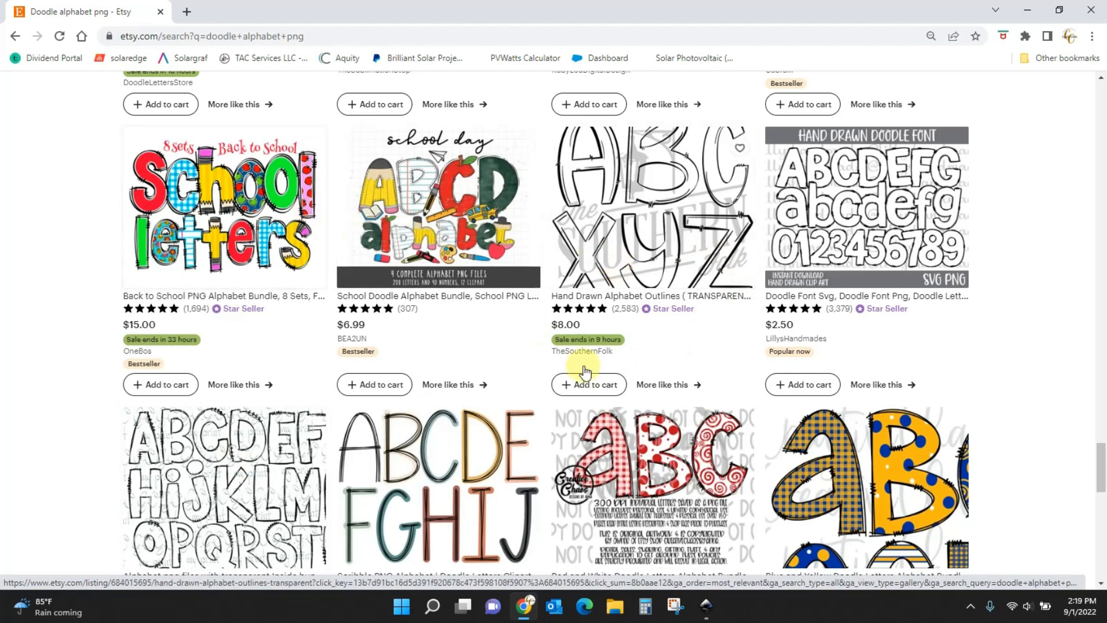
Switch from the Etsy doodle listings back to the Inkscape window.
left_click(706, 605)
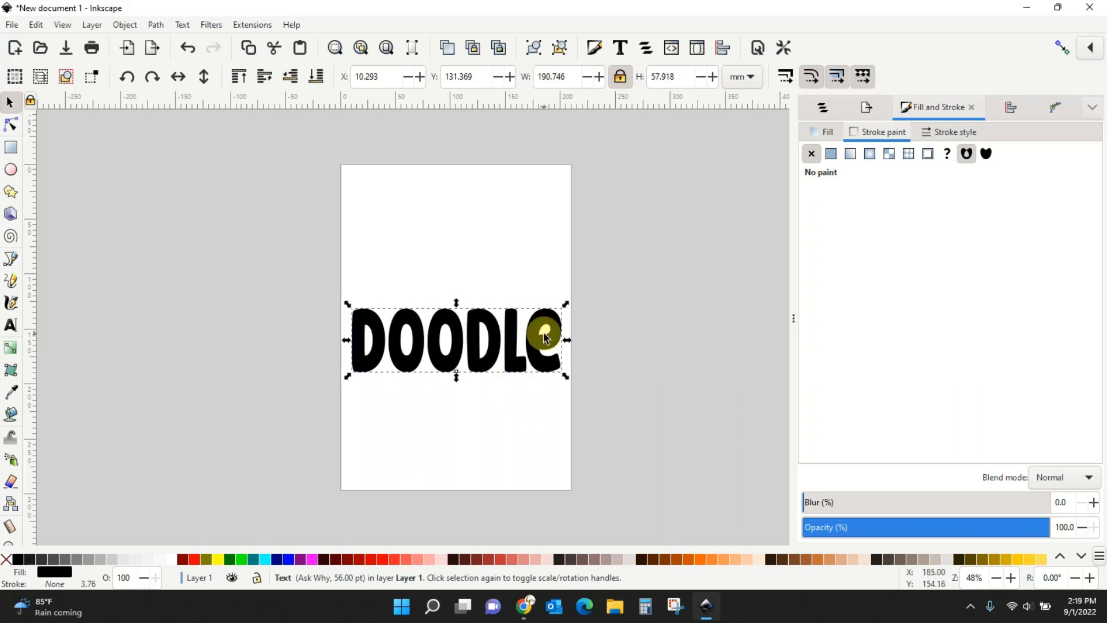
Give DOODLe no fill and a flat black stroke in Fill and Stroke.
left_click(600, 52)
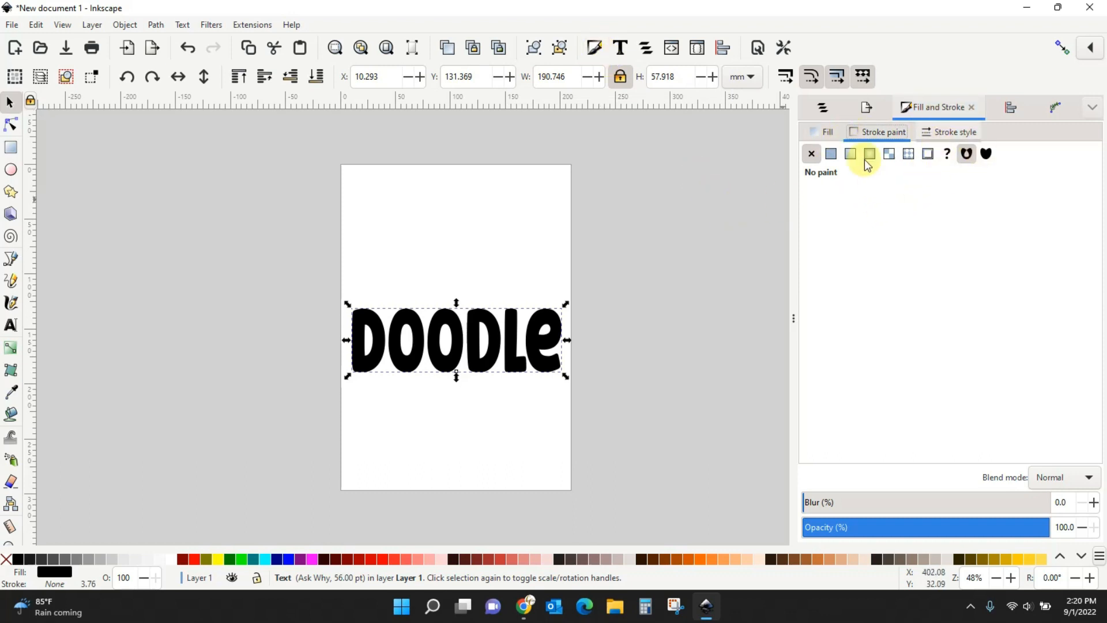
left_click(829, 134)
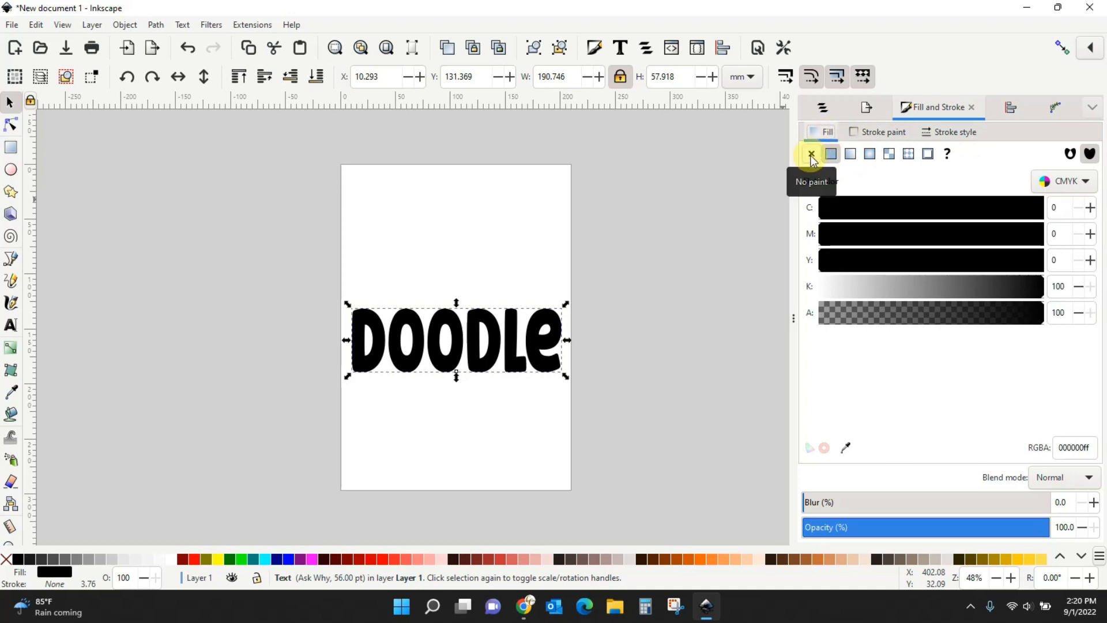
left_click(811, 155)
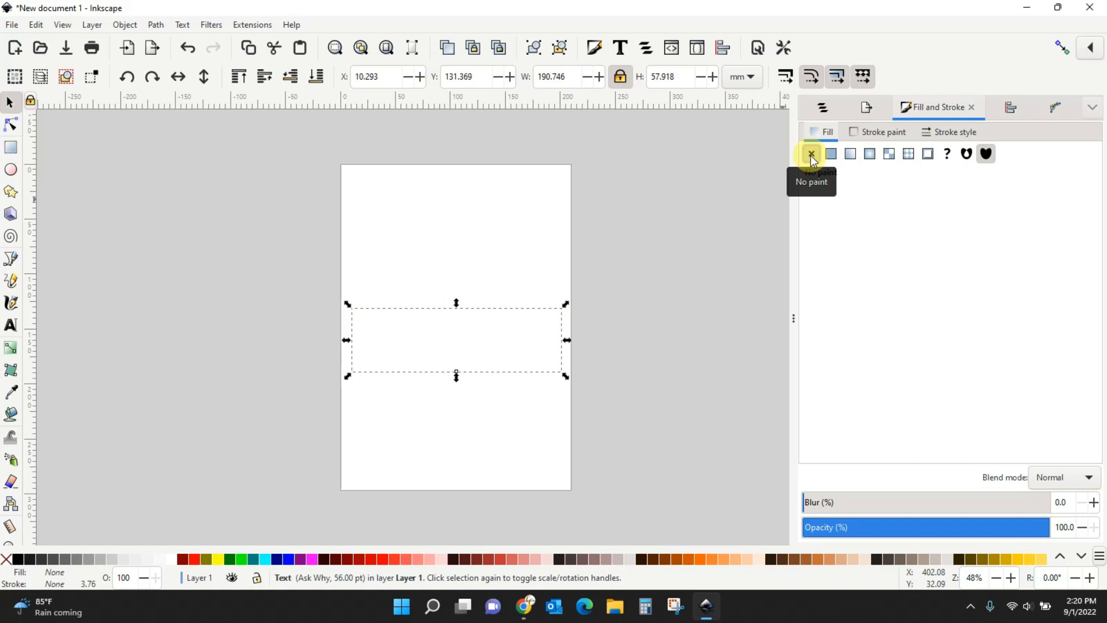
left_click(885, 134)
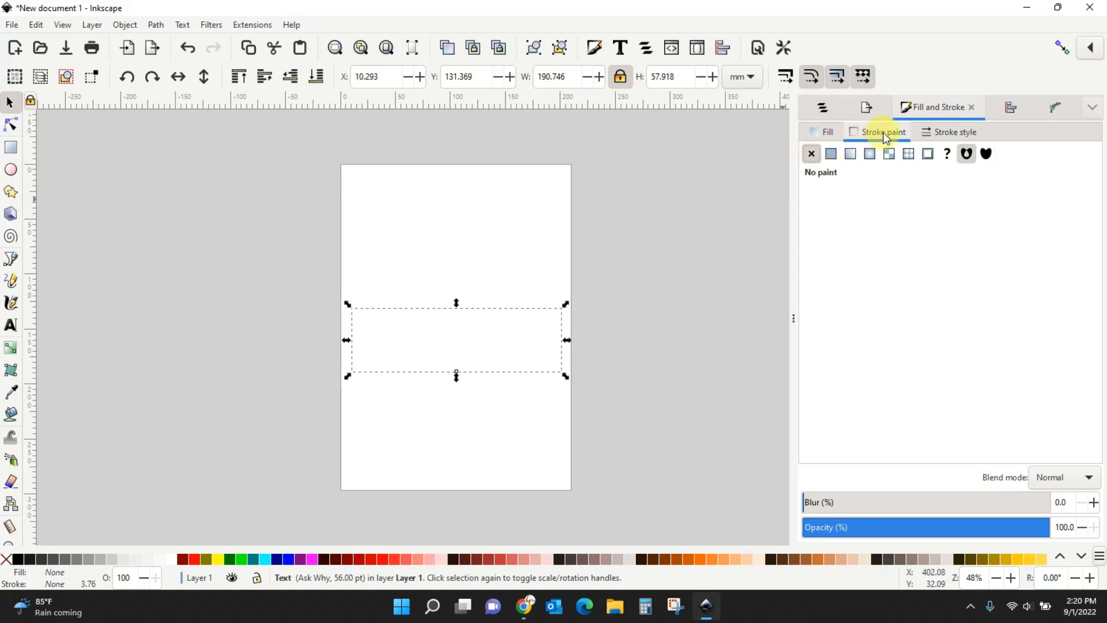
left_click(831, 156)
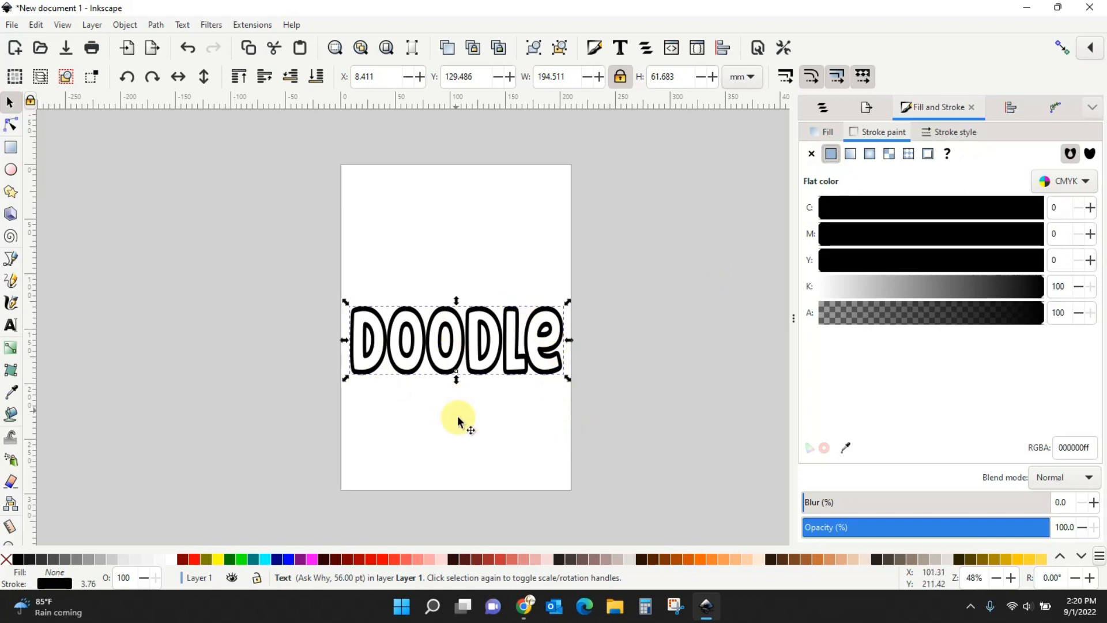
left_click(828, 133)
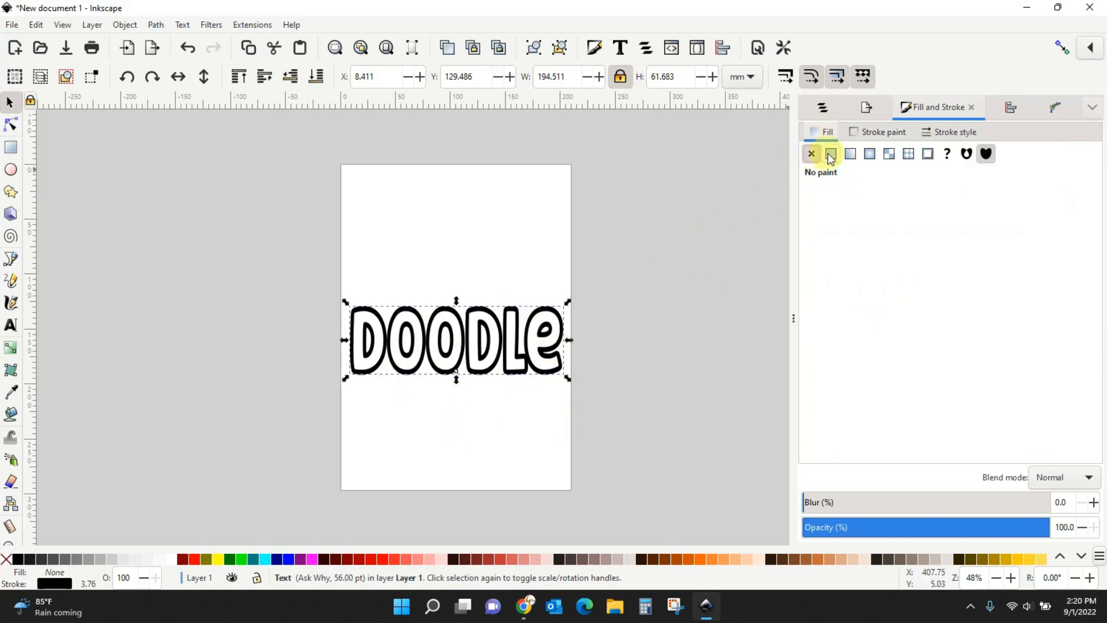
left_click(831, 155)
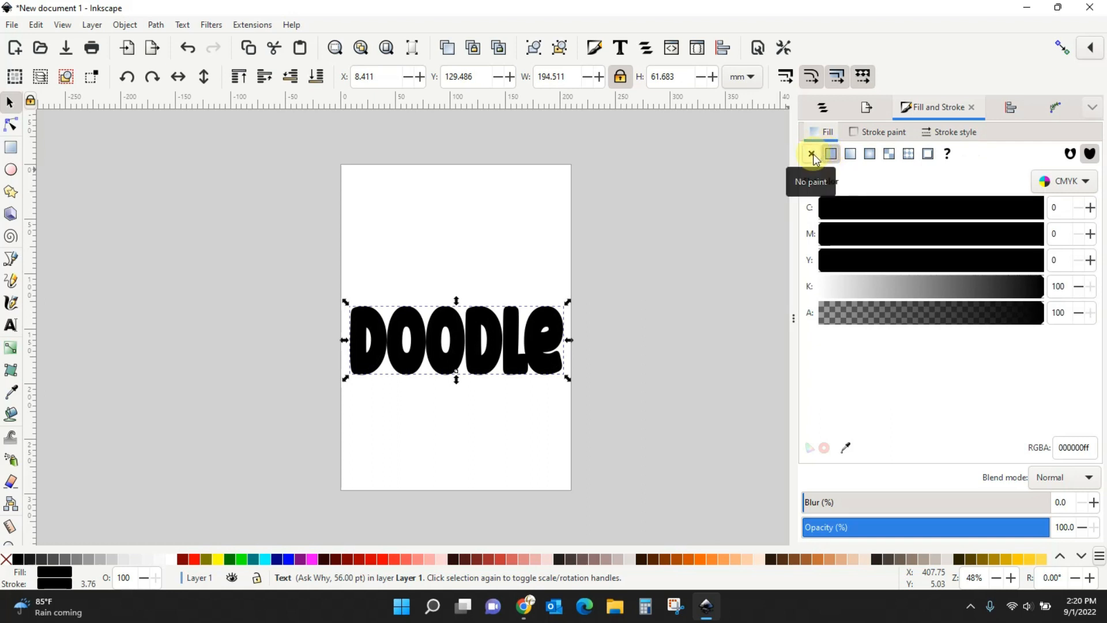
left_click(812, 155)
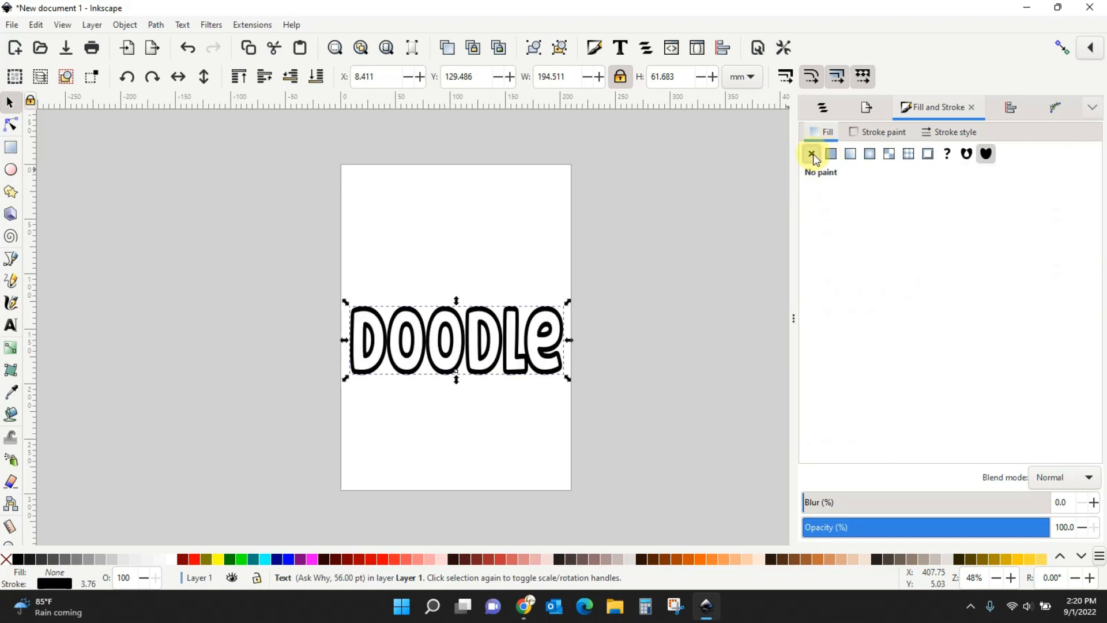
left_click(868, 134)
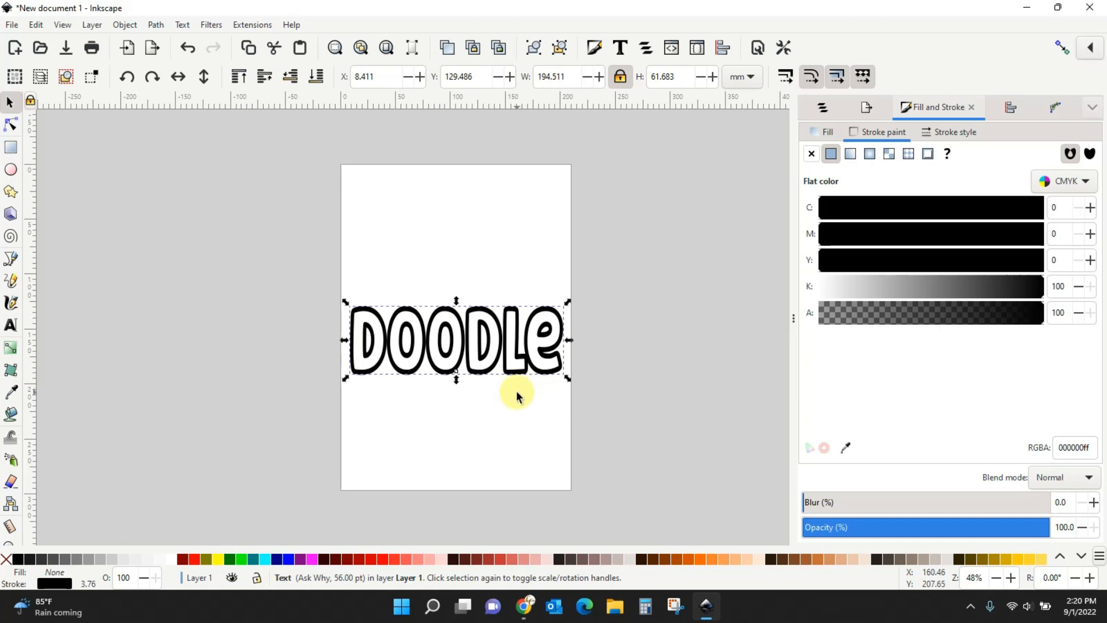
Set the DOODLe outline stroke width to 1.65 mm.
left_click(955, 134)
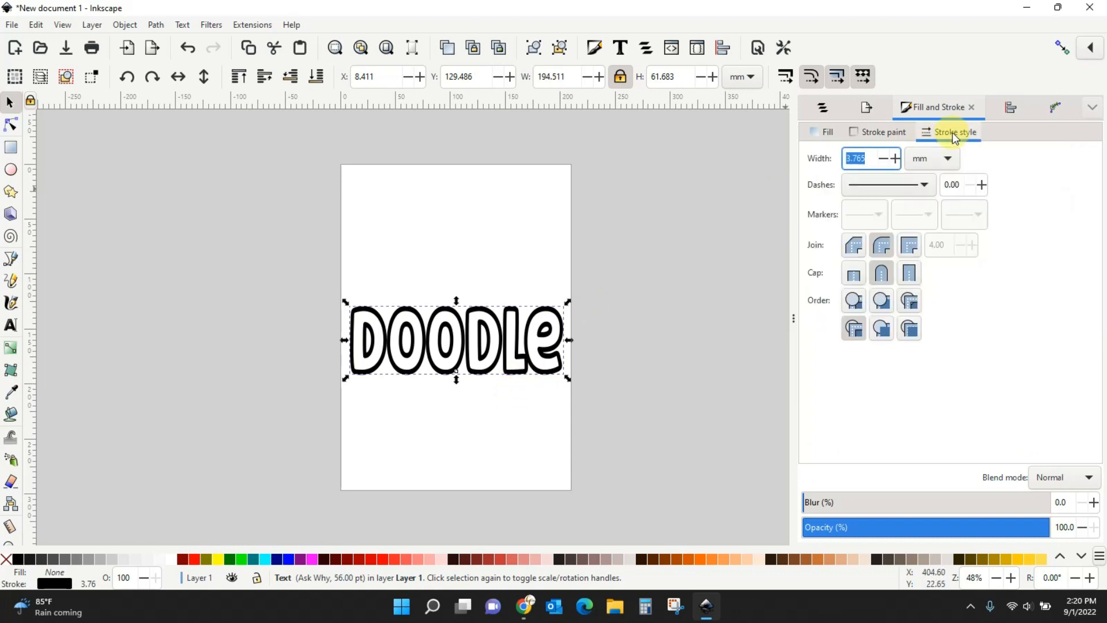
left_click(896, 158)
left_click_drag(896, 158, 895, 159)
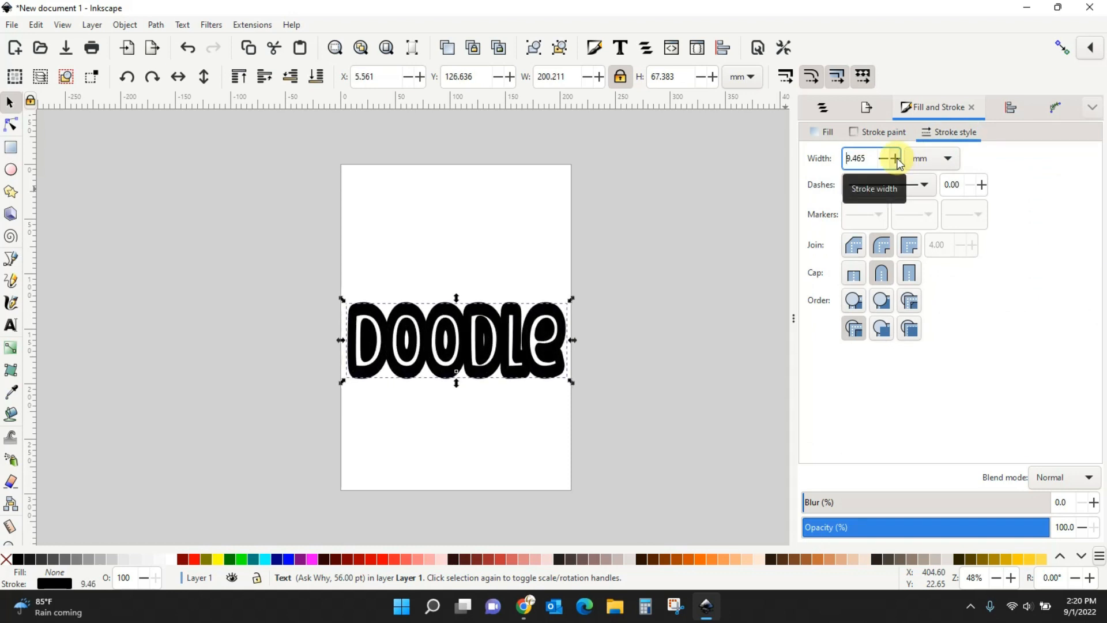
left_click(882, 159)
left_click(882, 160)
left_click(882, 160)
left_click_drag(881, 160, 833, 157)
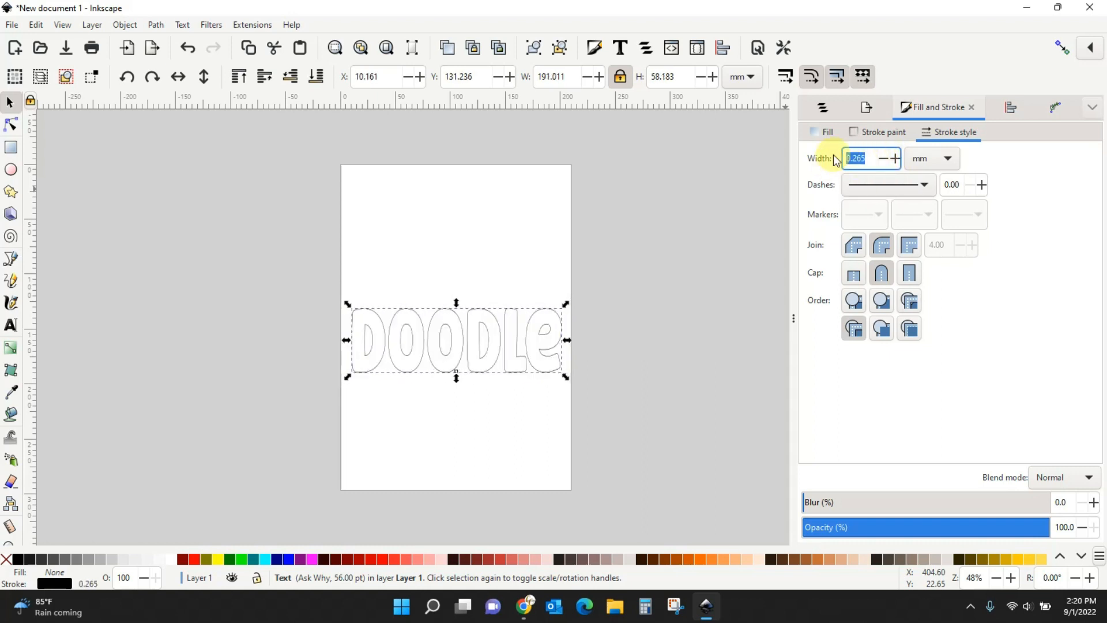
type("1.65")
key("Return")
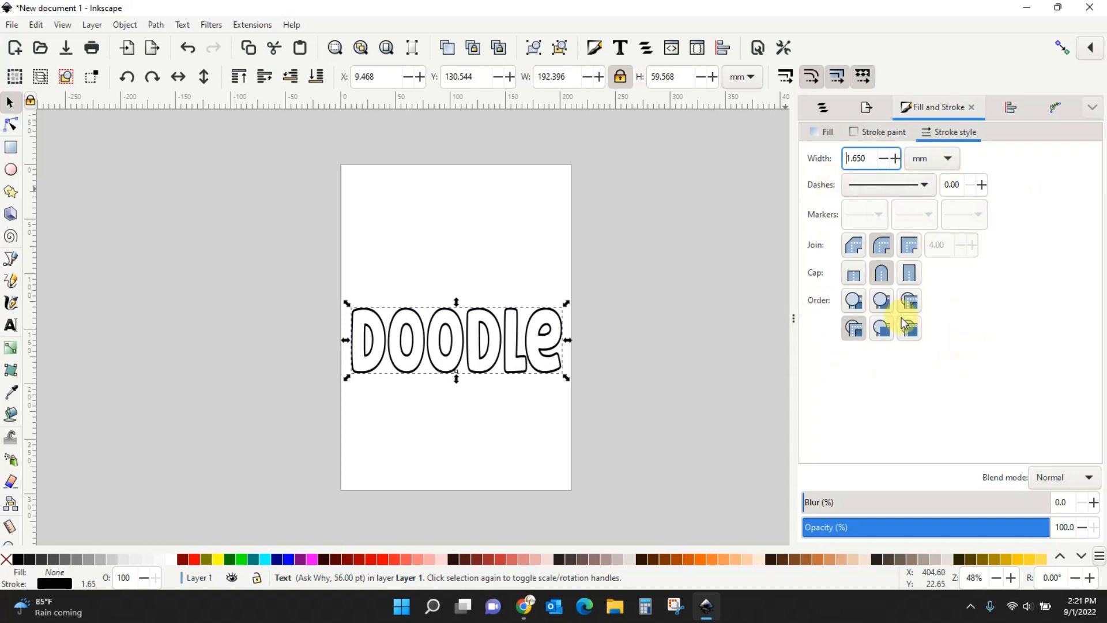
Recheck the fill and stroke paint, then reapply the 1.65 mm stroke width.
left_click(828, 140)
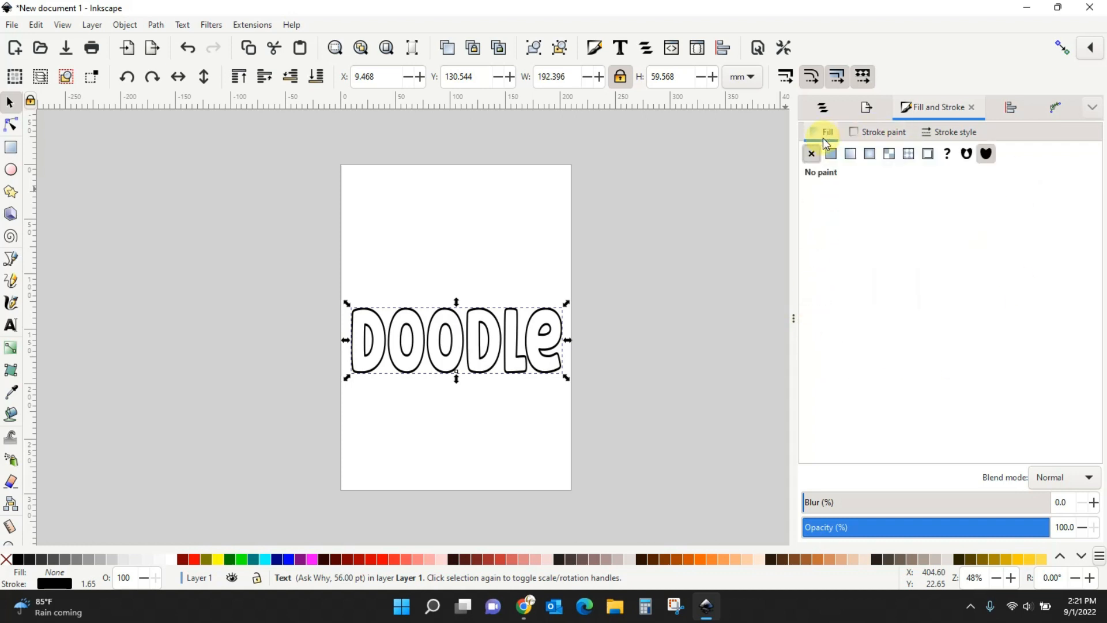
left_click(887, 133)
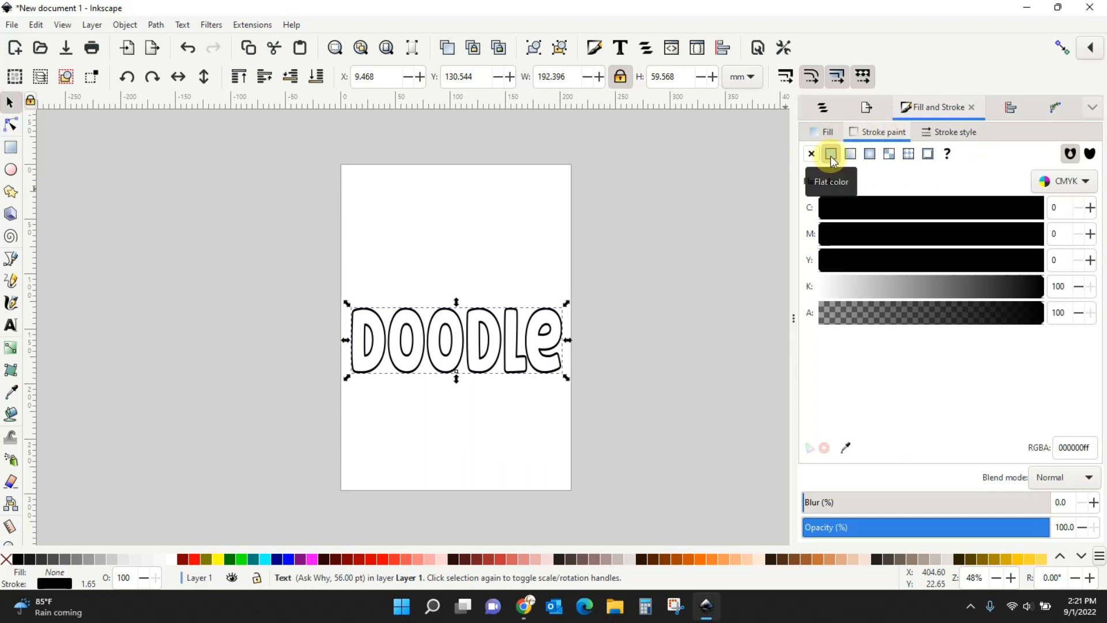
left_click(950, 132)
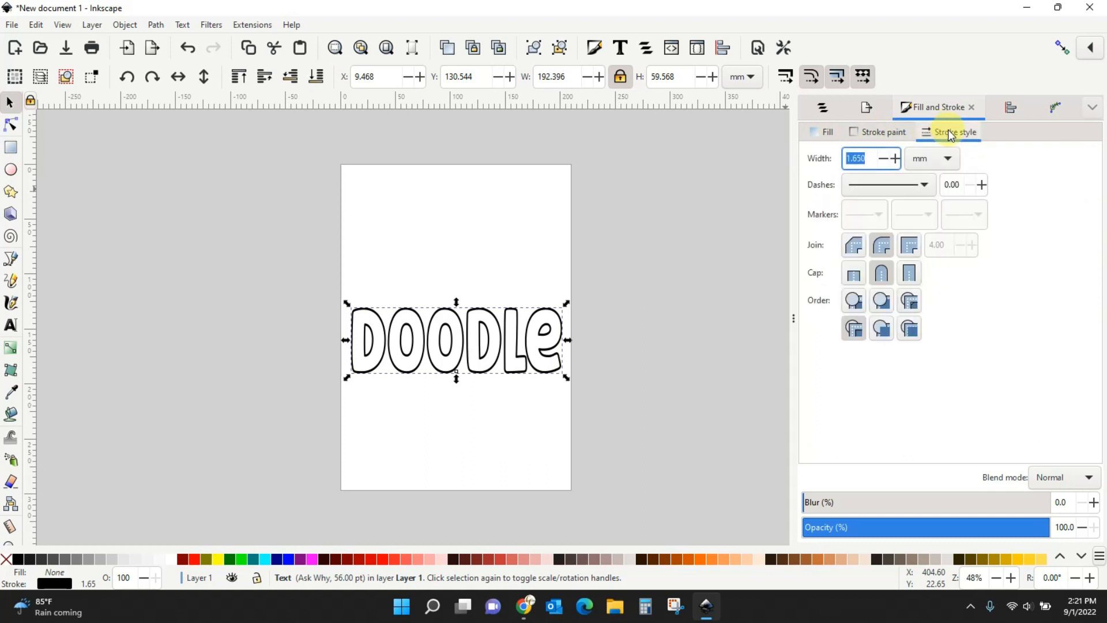
left_click(895, 159)
left_click(895, 160)
left_click(895, 160)
left_click(892, 159)
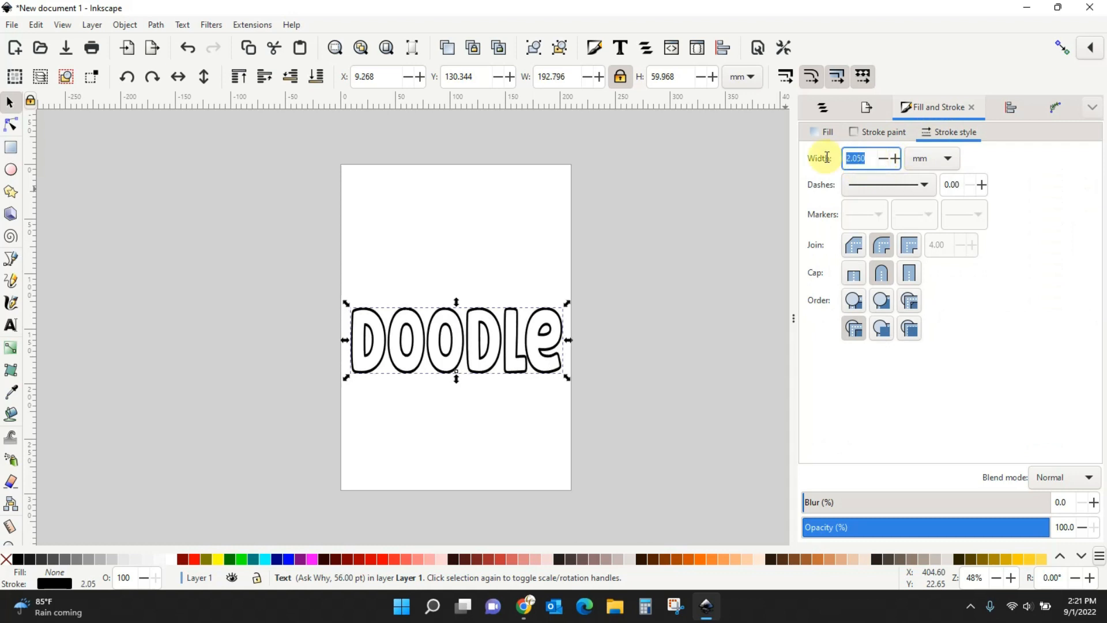
type("1.65")
key("Return")
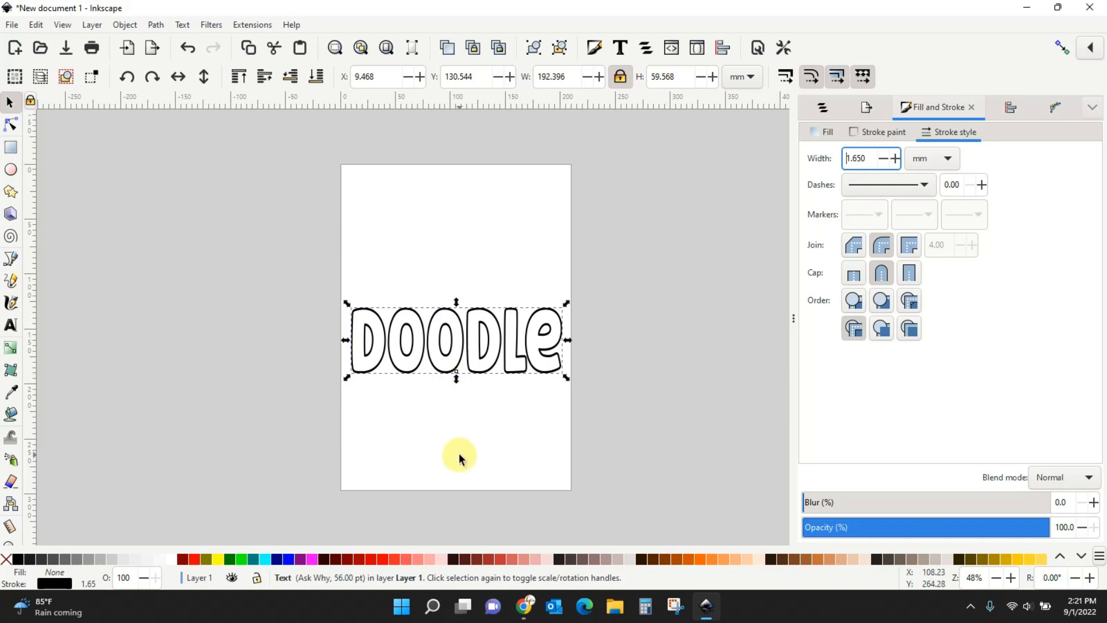
Reselect DOODLe and convert it to paths with Path > Object to Path.
left_click(394, 416)
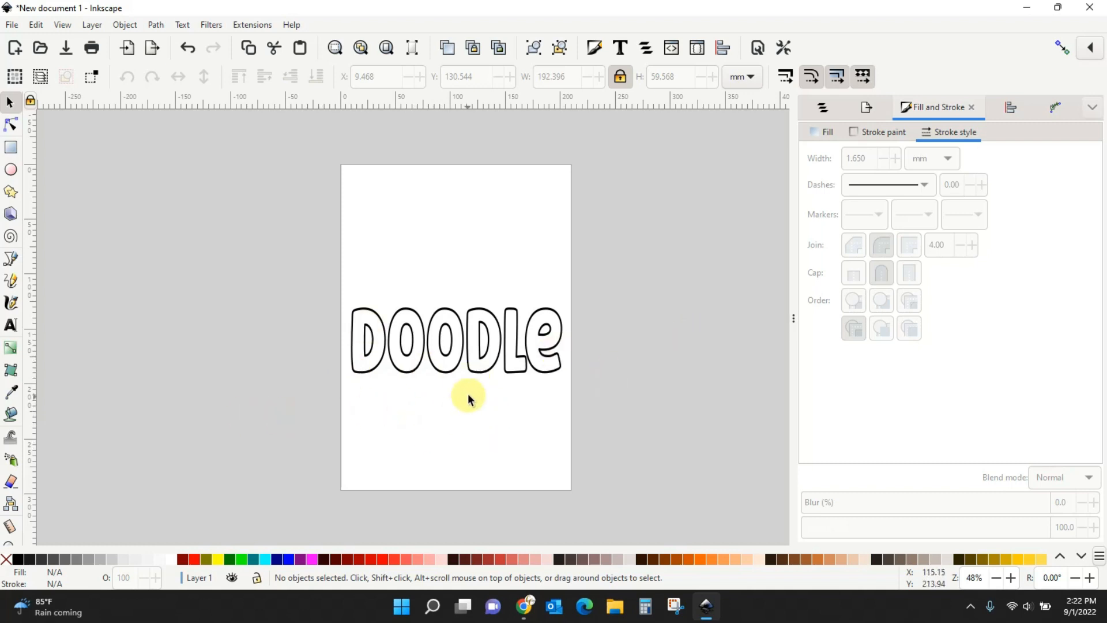
left_click(480, 374)
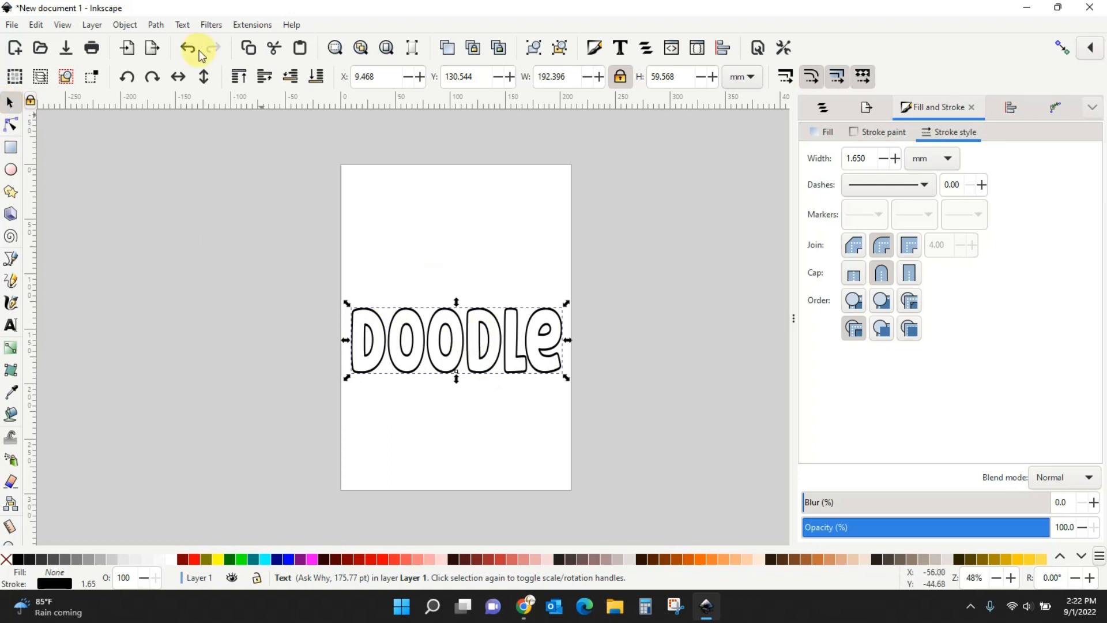
left_click(157, 26)
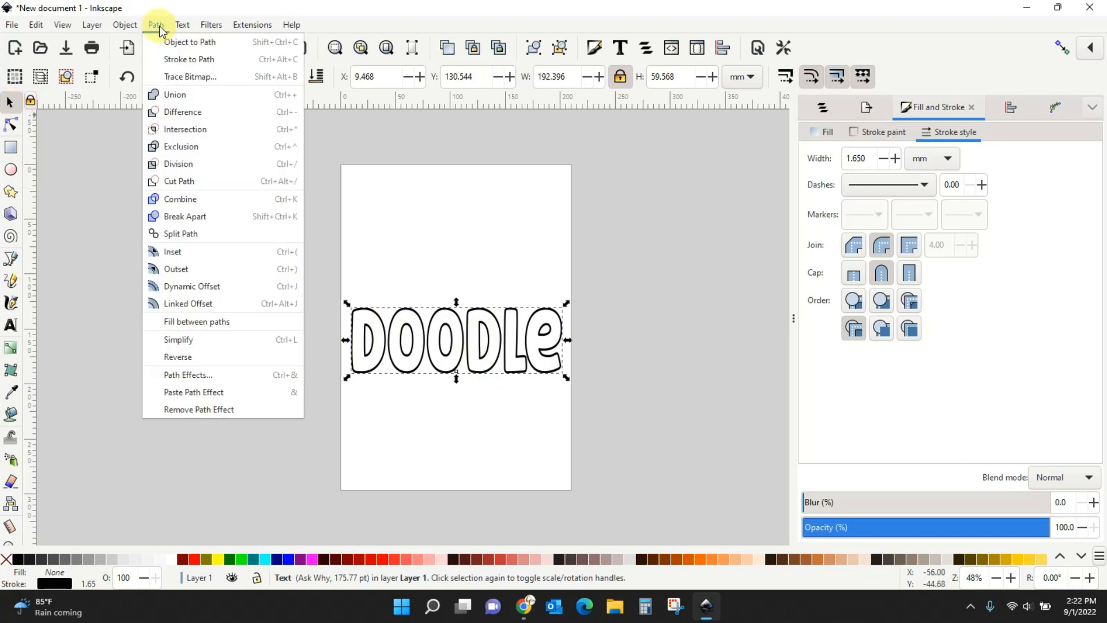
left_click(165, 42)
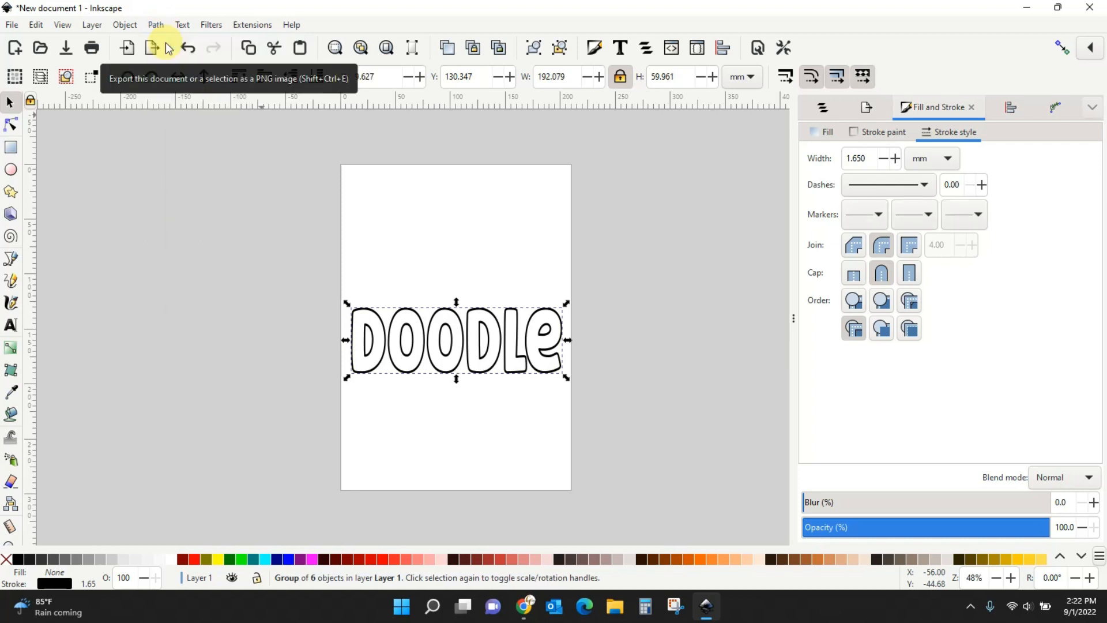
left_click(363, 372)
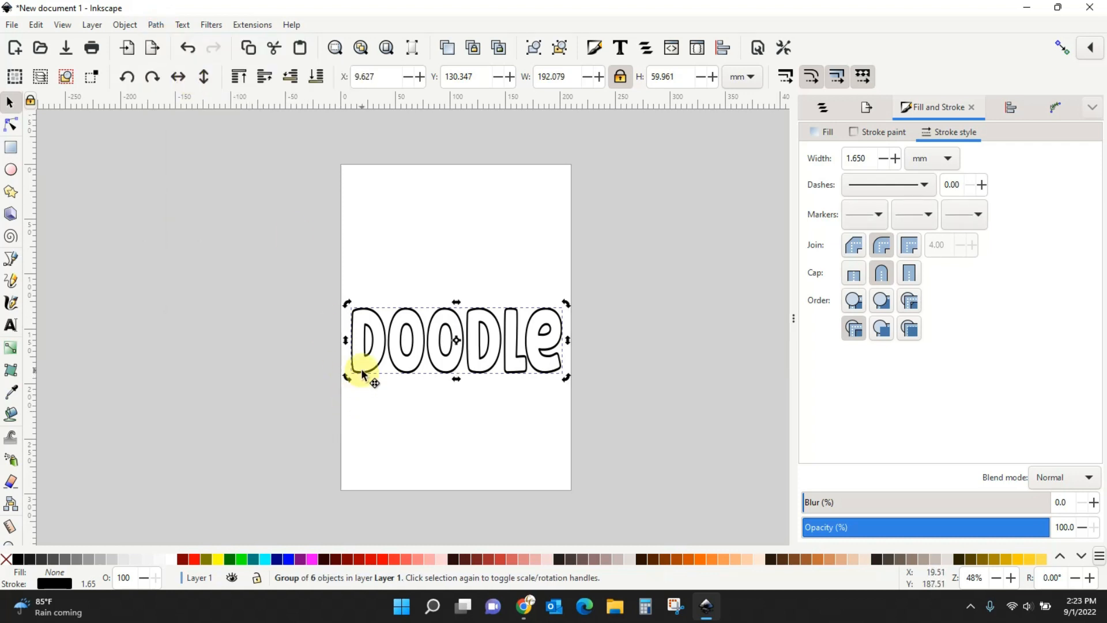
Inside the group, move the first D and O up to the upper left, shrinking the O slightly.
double_click(363, 370)
mouse_move(369, 370)
left_mouse_down()
mouse_move(332, 370)
mouse_move(388, 369)
left_mouse_up()
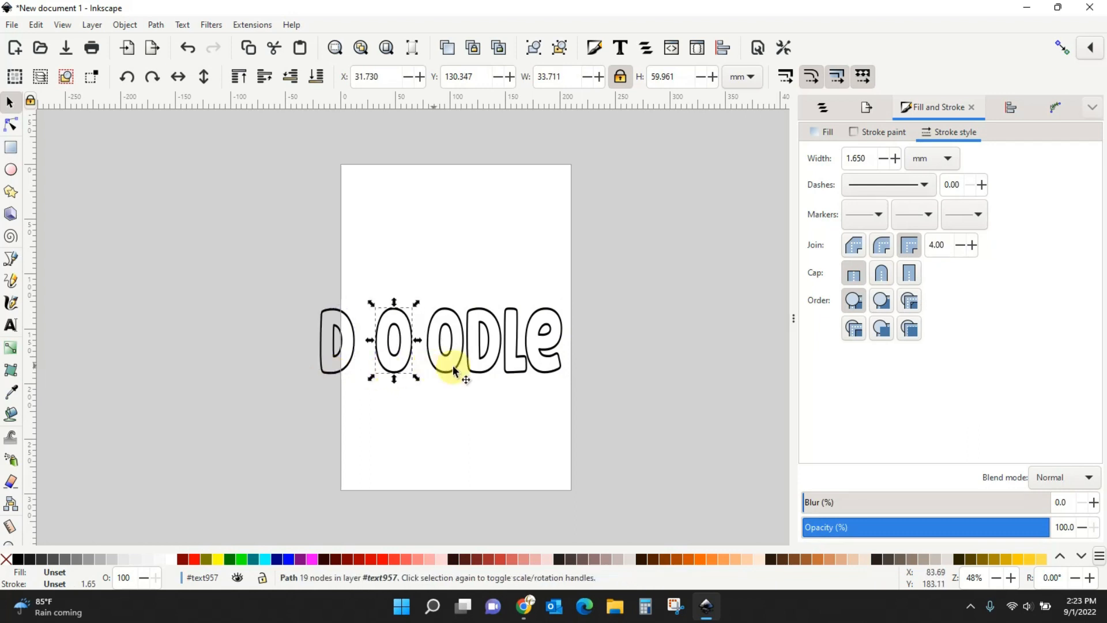
left_click_drag(563, 366, 502, 371)
left_click(490, 367)
left_click_drag(331, 364, 367, 287)
left_click_drag(399, 365, 420, 272)
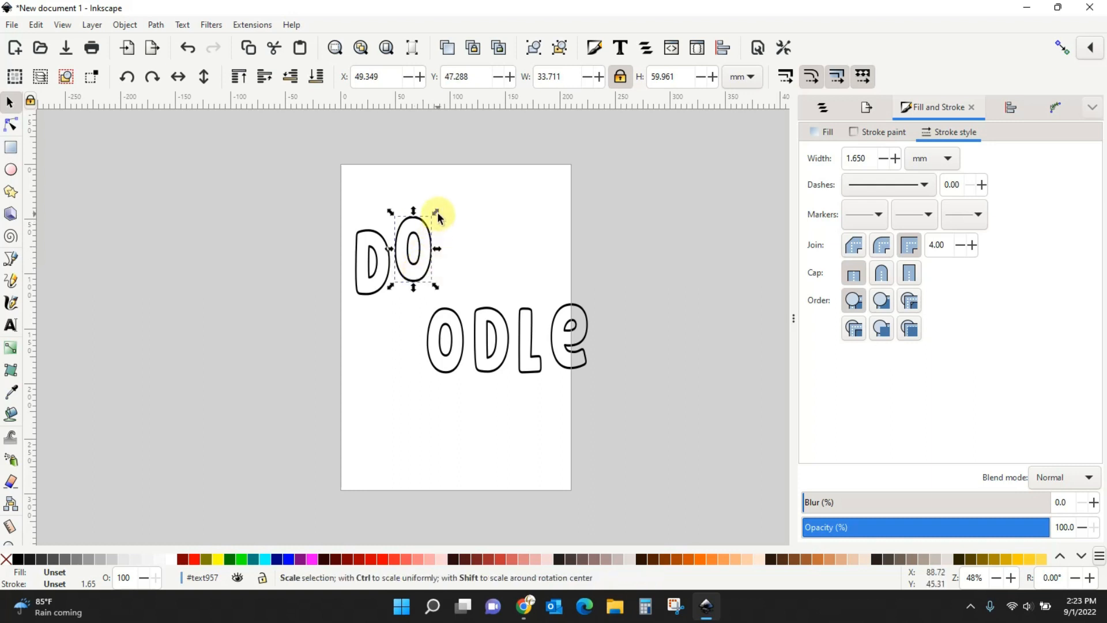
left_click_drag(433, 217, 430, 224)
left_click_drag(401, 288, 398, 307)
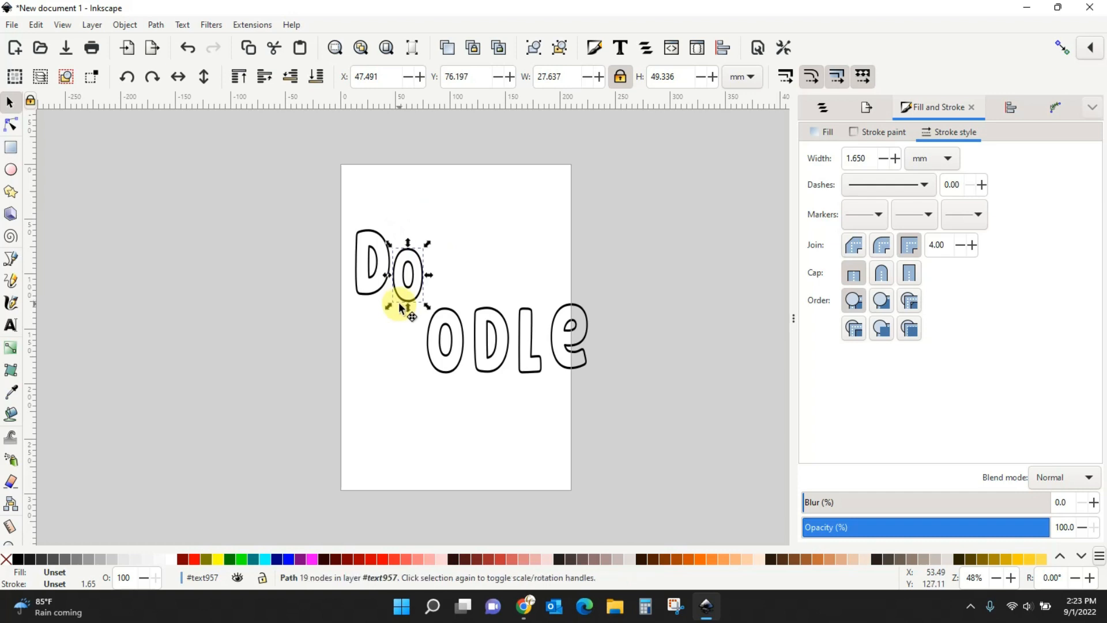
Raise the second O, second D and L, and shrink the e to about 82% beside them.
left_click_drag(430, 344, 429, 256)
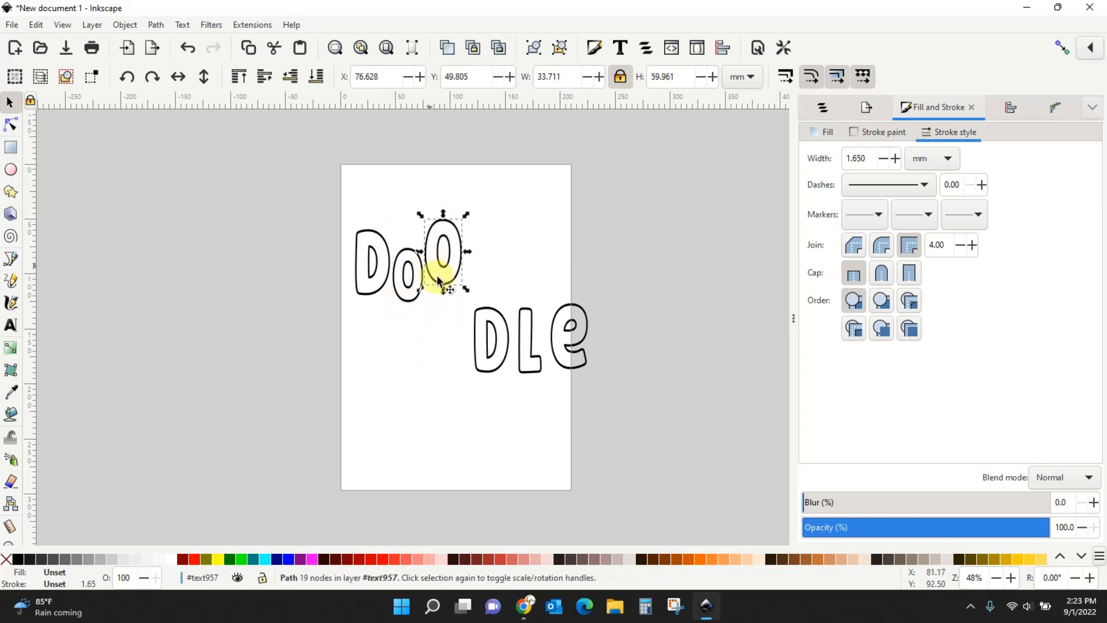
left_click(482, 345)
left_click_drag(475, 291, 472, 277)
left_click_drag(521, 351, 509, 267)
left_click(553, 333)
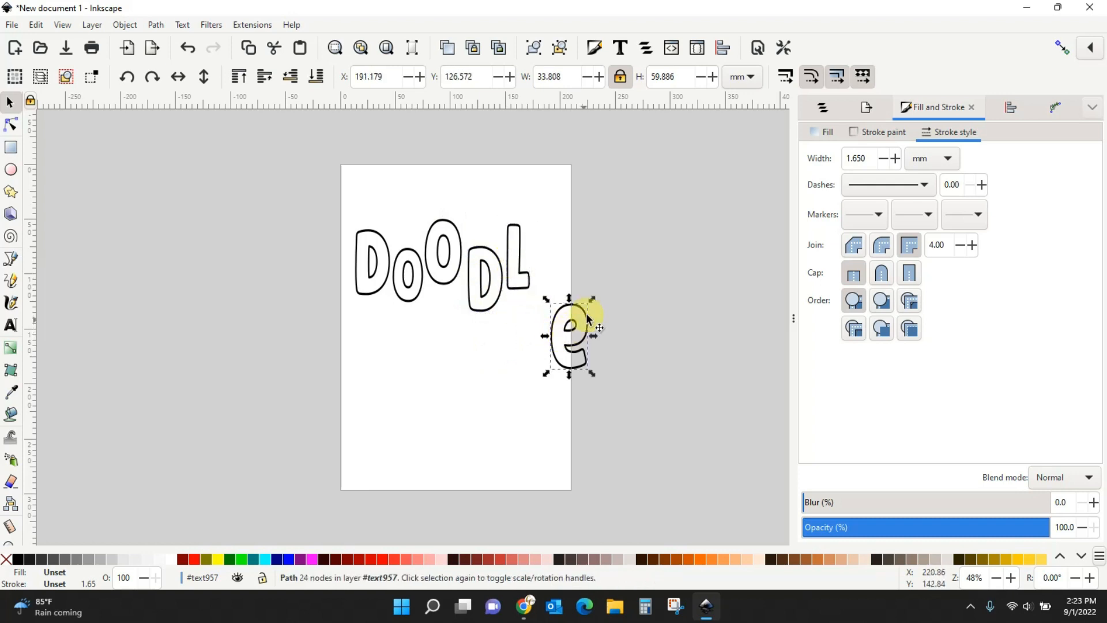
left_click_drag(593, 301, 579, 313)
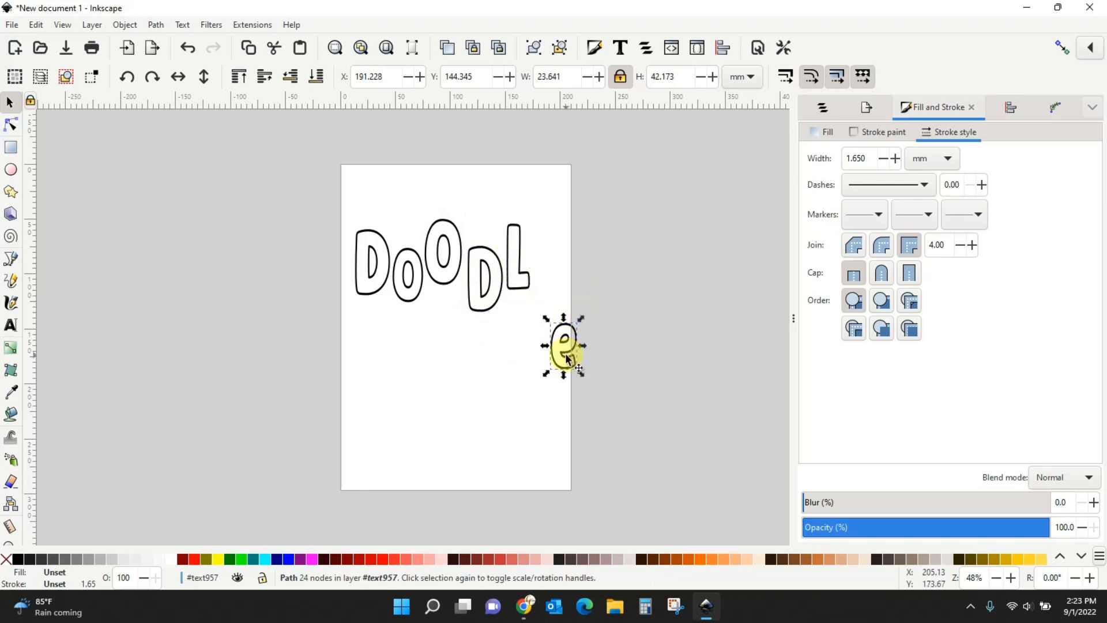
left_click_drag(567, 352, 543, 245)
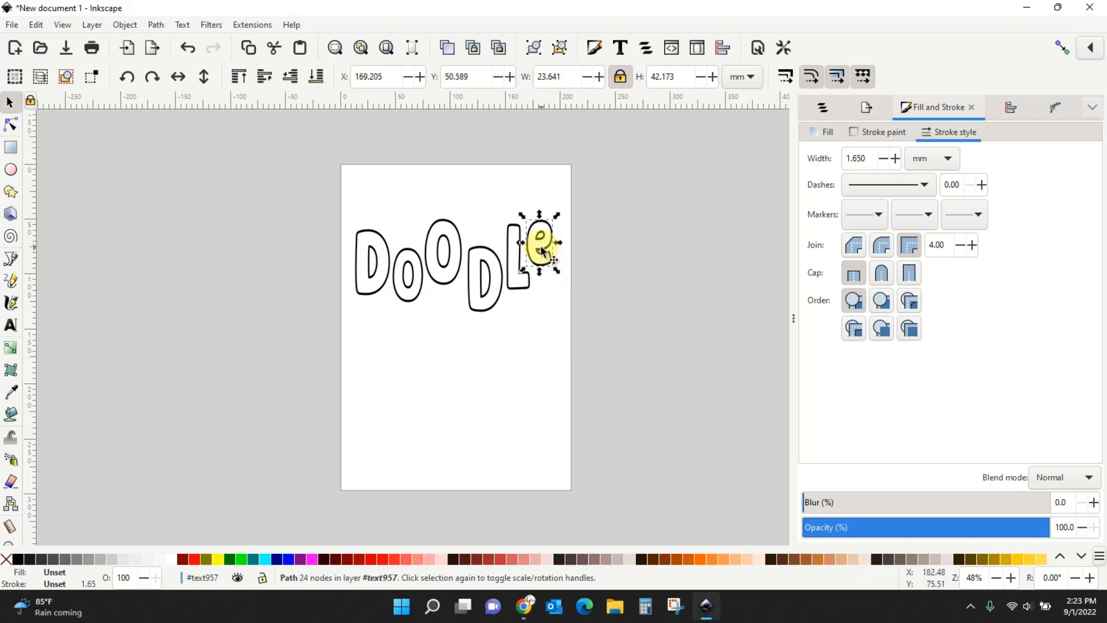
Tilt the first D about 9° counter-clockwise, the first o slightly, and the tall O about 12°.
left_click(358, 266)
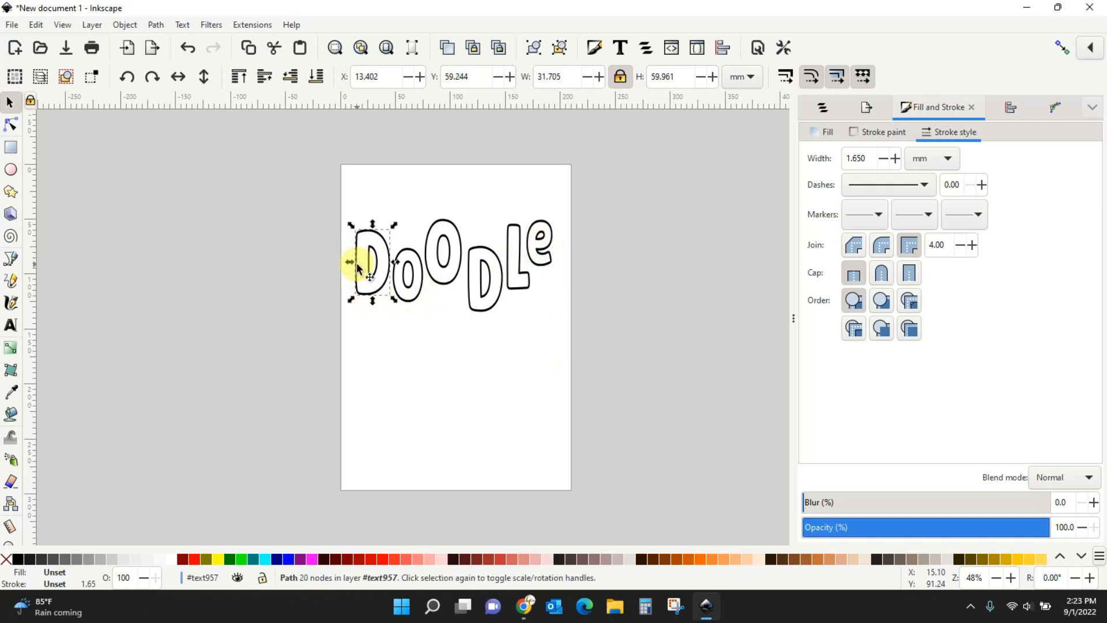
left_click(356, 265)
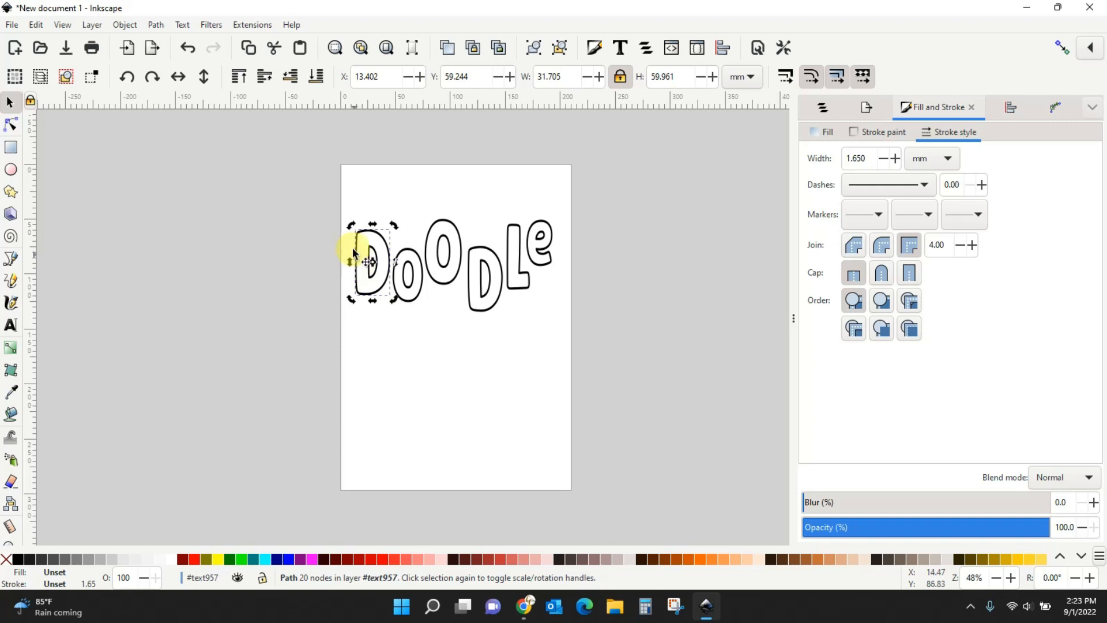
left_click_drag(350, 227, 343, 230)
left_click(416, 288)
left_click(413, 287)
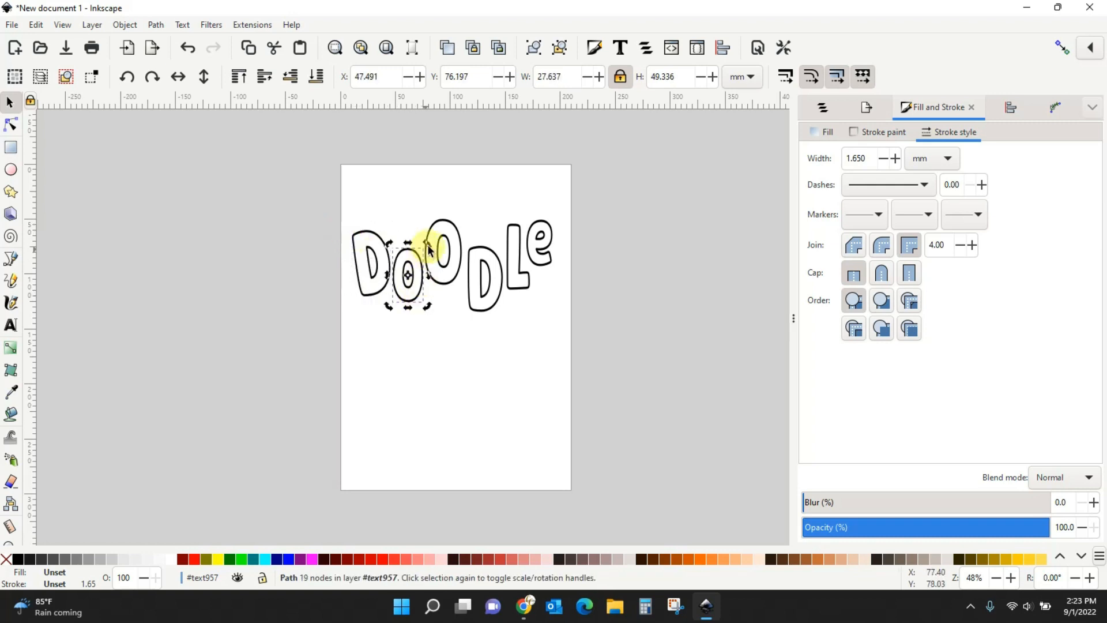
left_click_drag(431, 249, 436, 246)
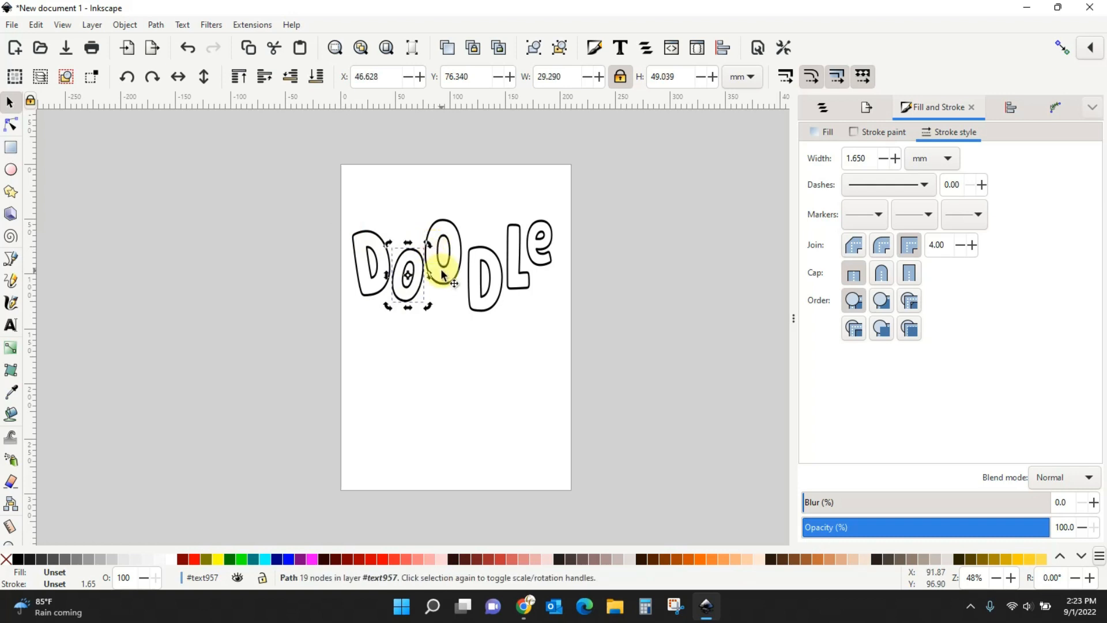
left_click(443, 276)
left_click(444, 279)
left_click(444, 279)
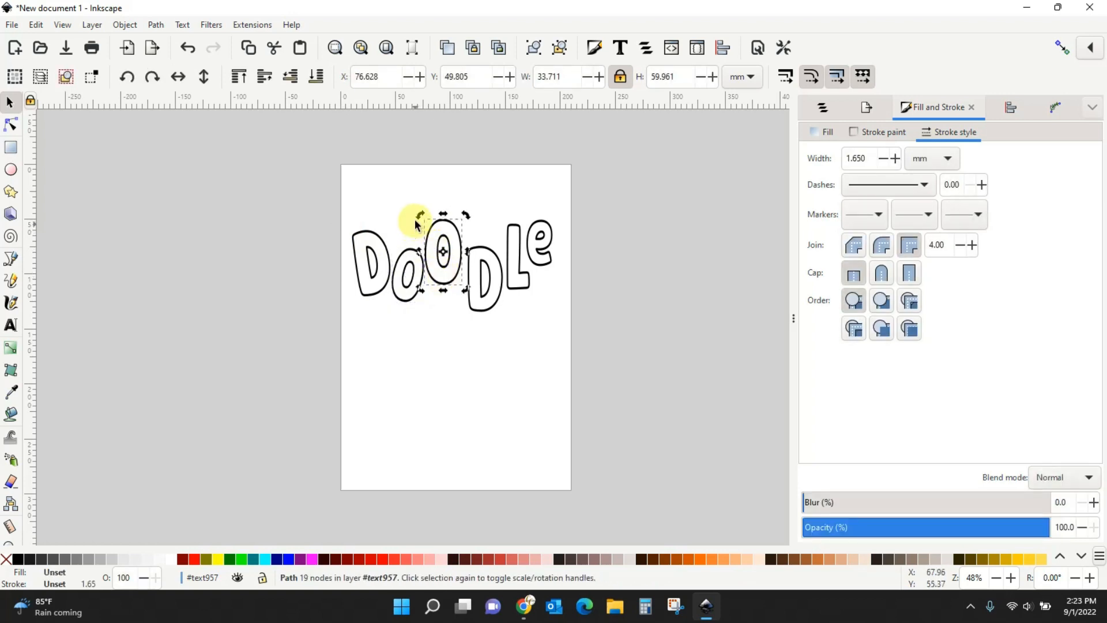
left_click_drag(416, 216, 416, 215)
Tilt the second D about 10° clockwise, the L, and the e about 7°.
left_click(479, 307)
left_click(479, 308)
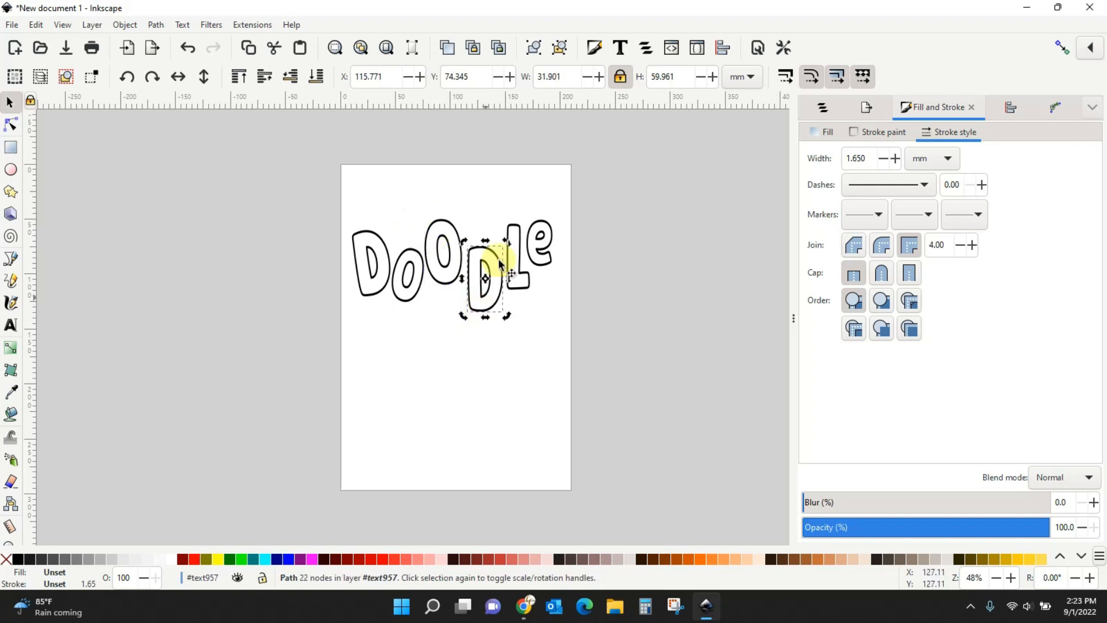
left_click_drag(507, 240, 512, 242)
left_click(522, 282)
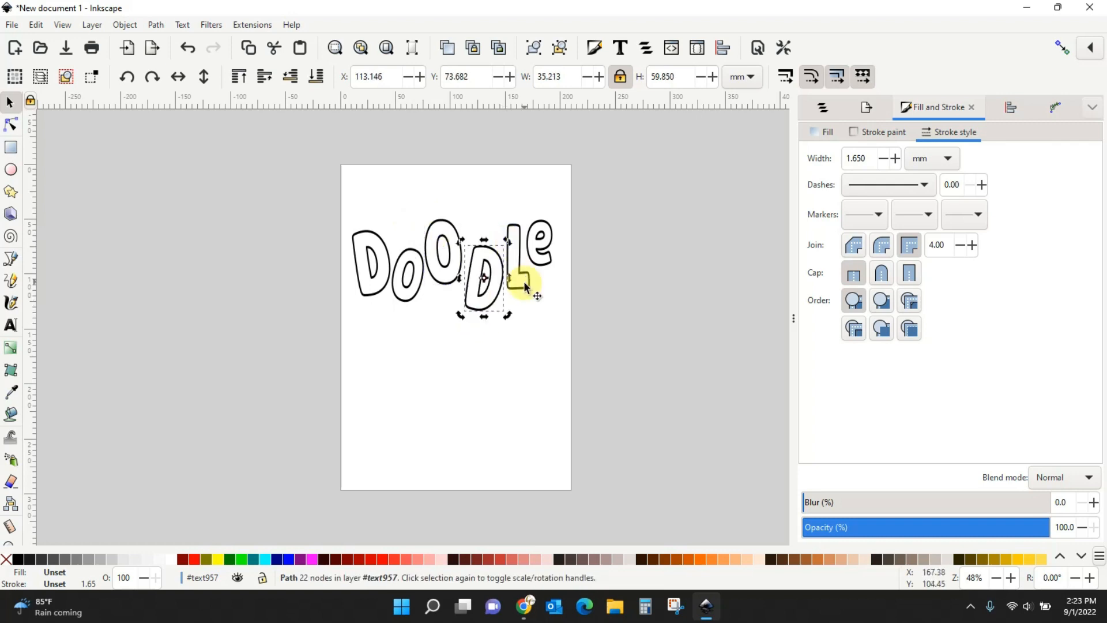
left_click(526, 287)
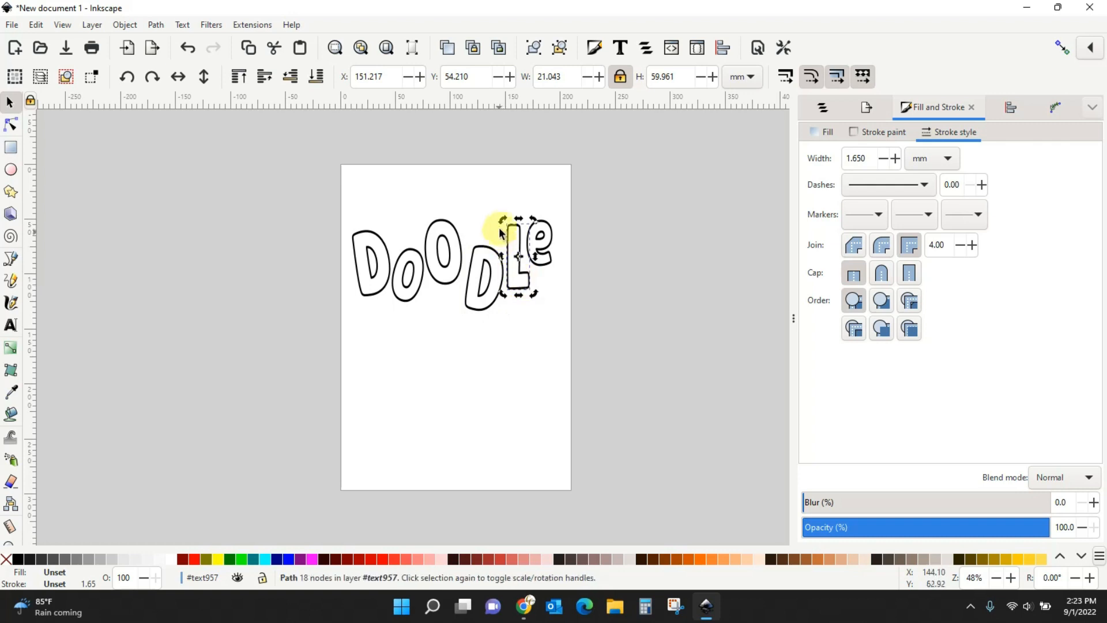
left_click_drag(501, 222, 495, 227)
left_click(545, 263)
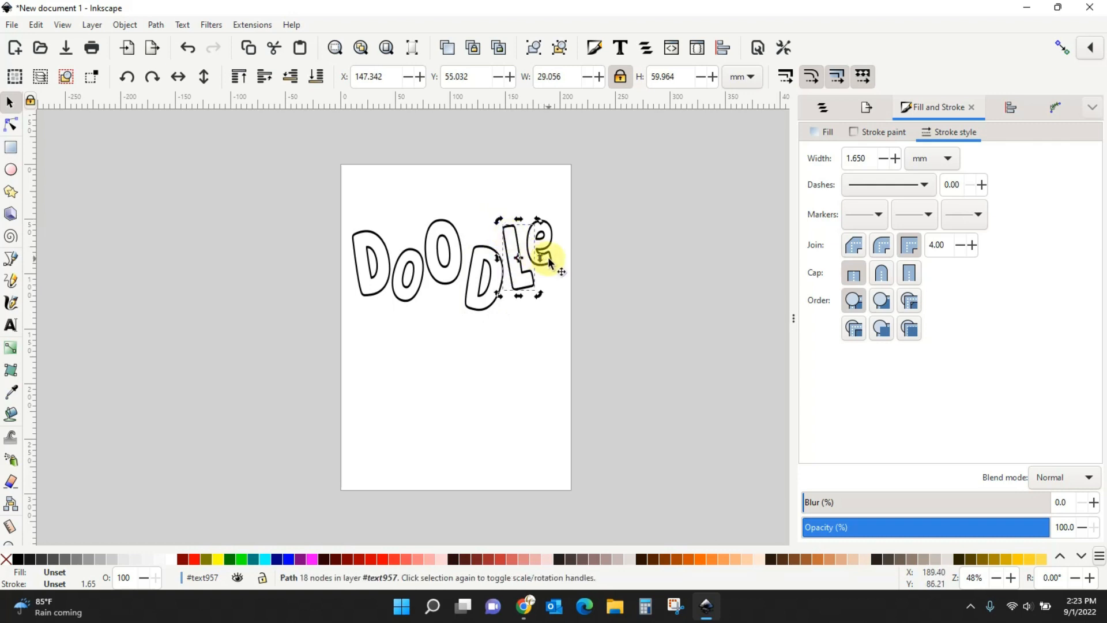
left_click(551, 266)
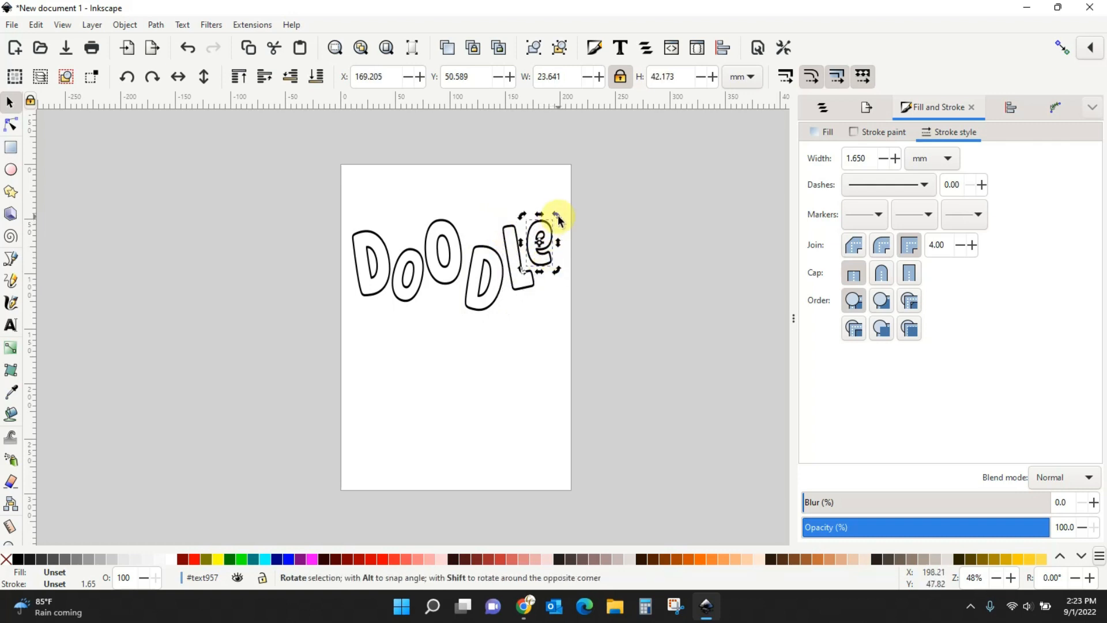
left_click_drag(554, 217, 558, 218)
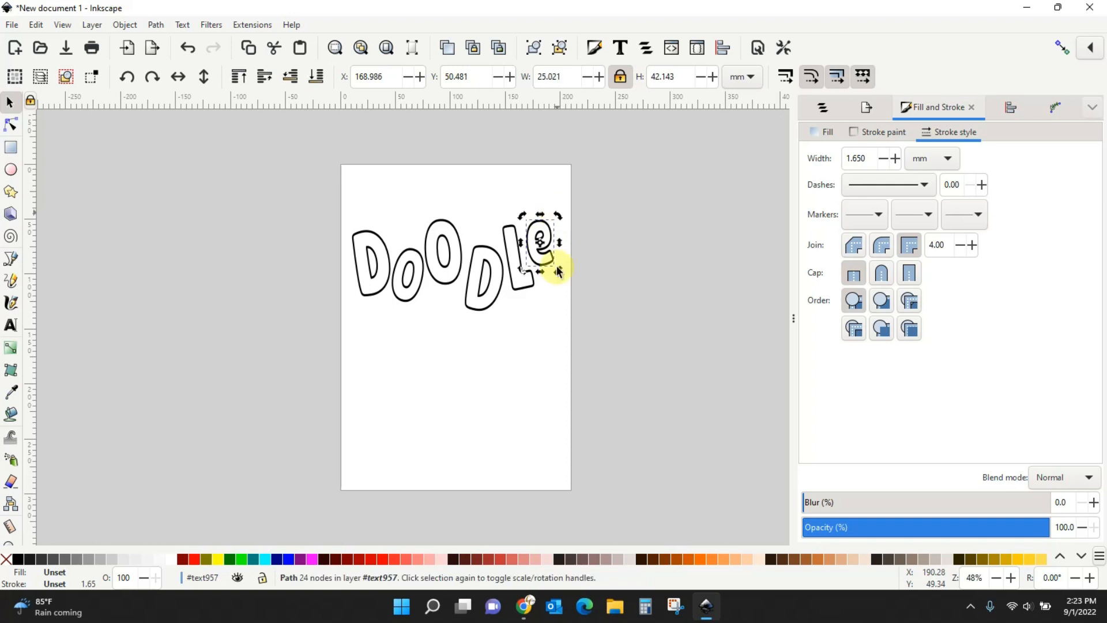
left_click(555, 330)
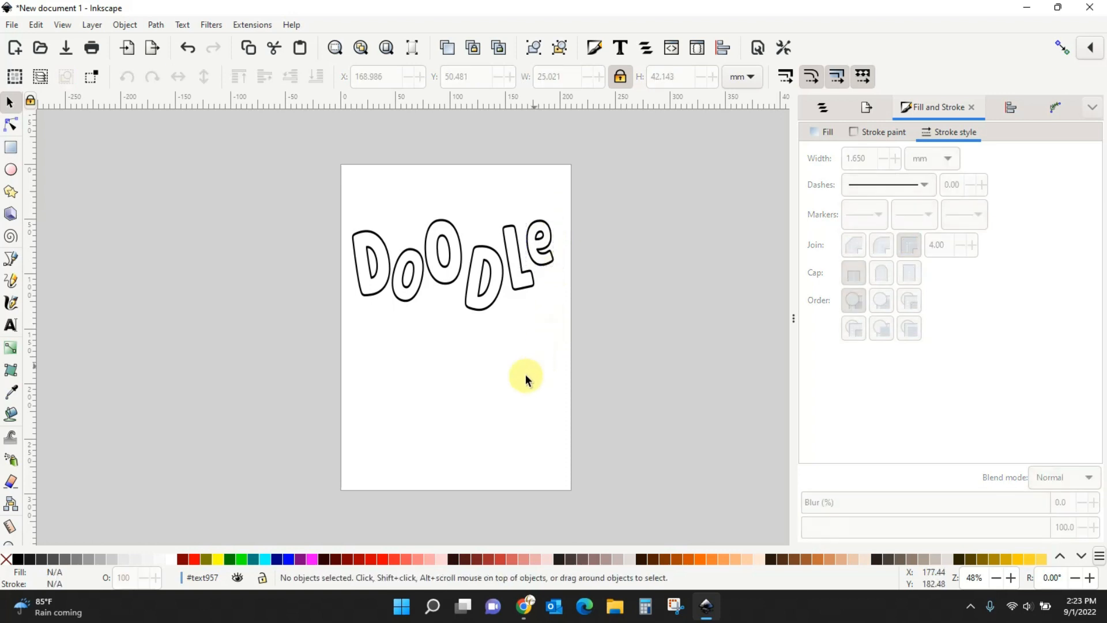
Nudge the first D and o left and the e and L right with the arrow keys.
left_click(365, 298)
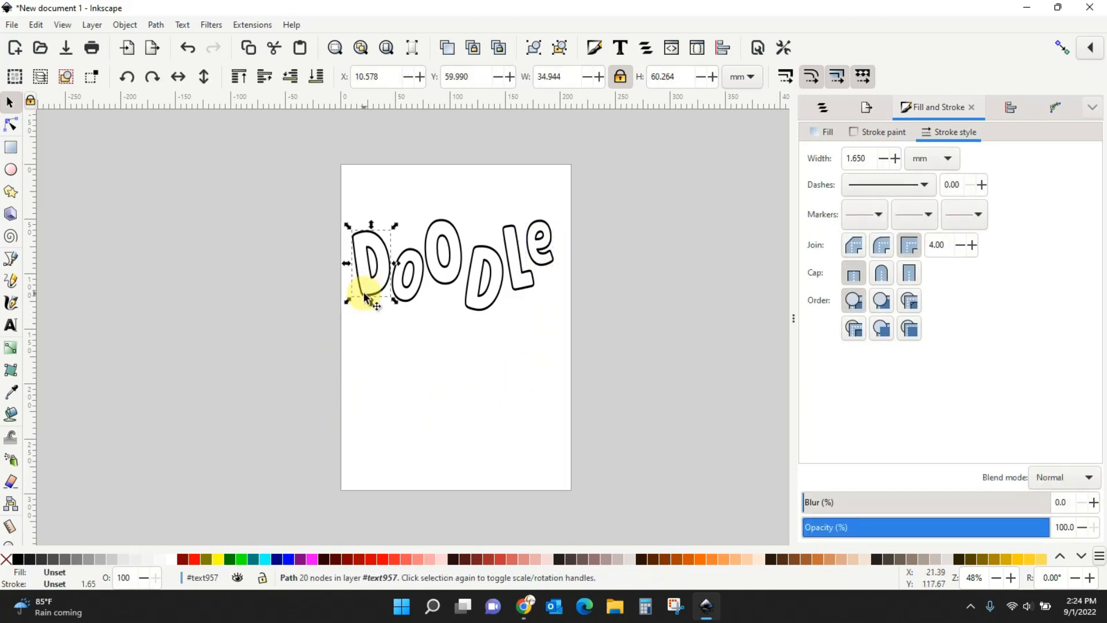
key("Left")
key("Left")
key("Left")
key("Left")
key("Left")
key("Left")
key("Left")
key("Left")
key("Left")
key("Left")
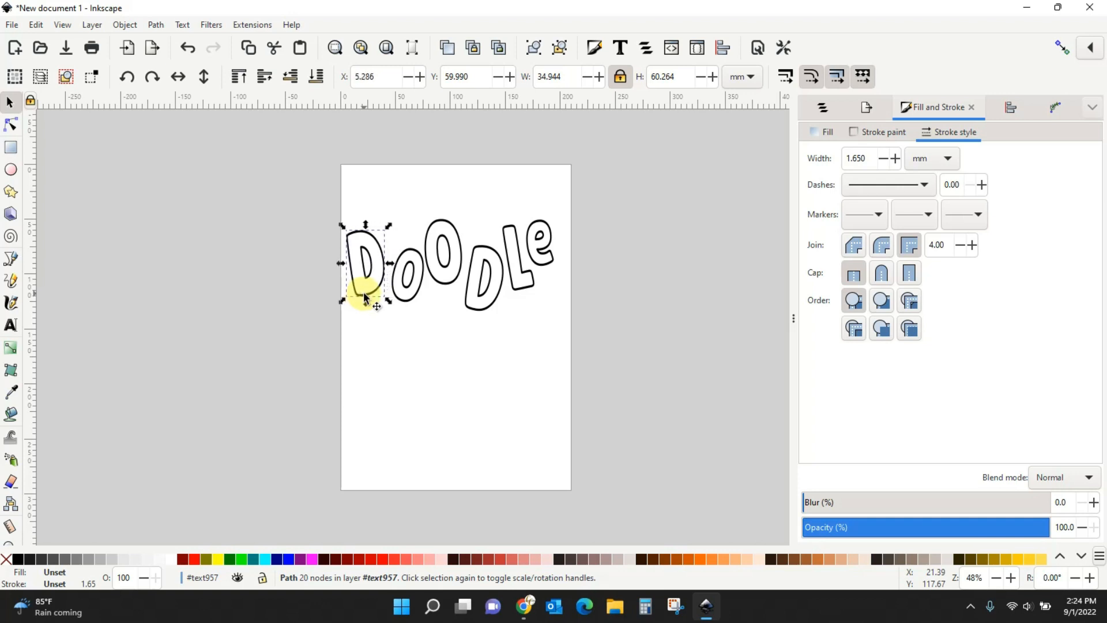
left_click(399, 297)
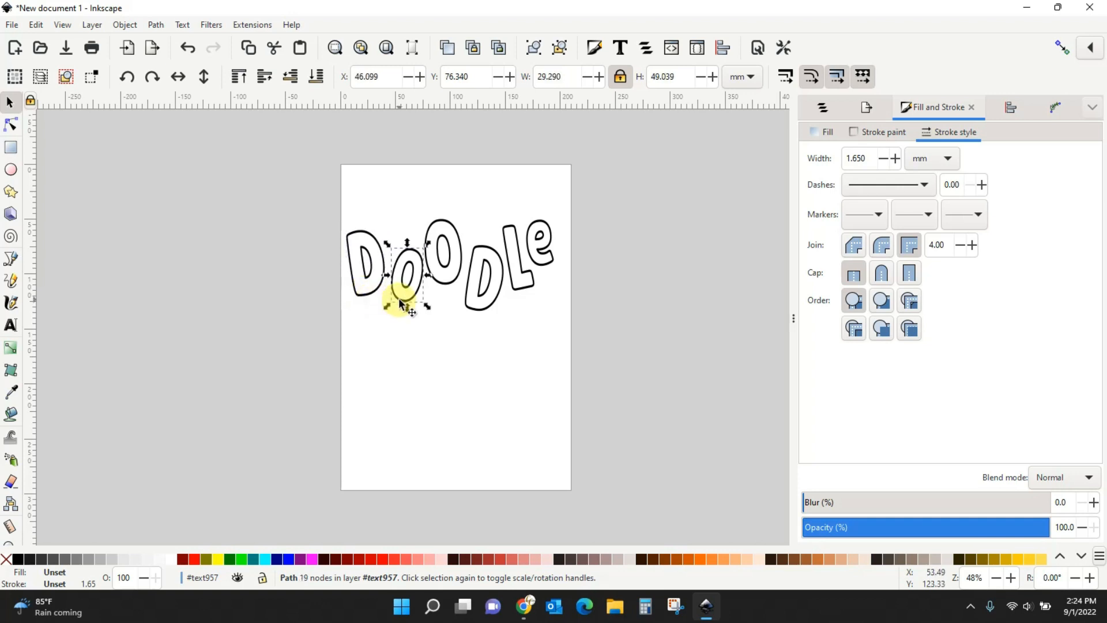
key("Left")
key("Left")
key("Left")
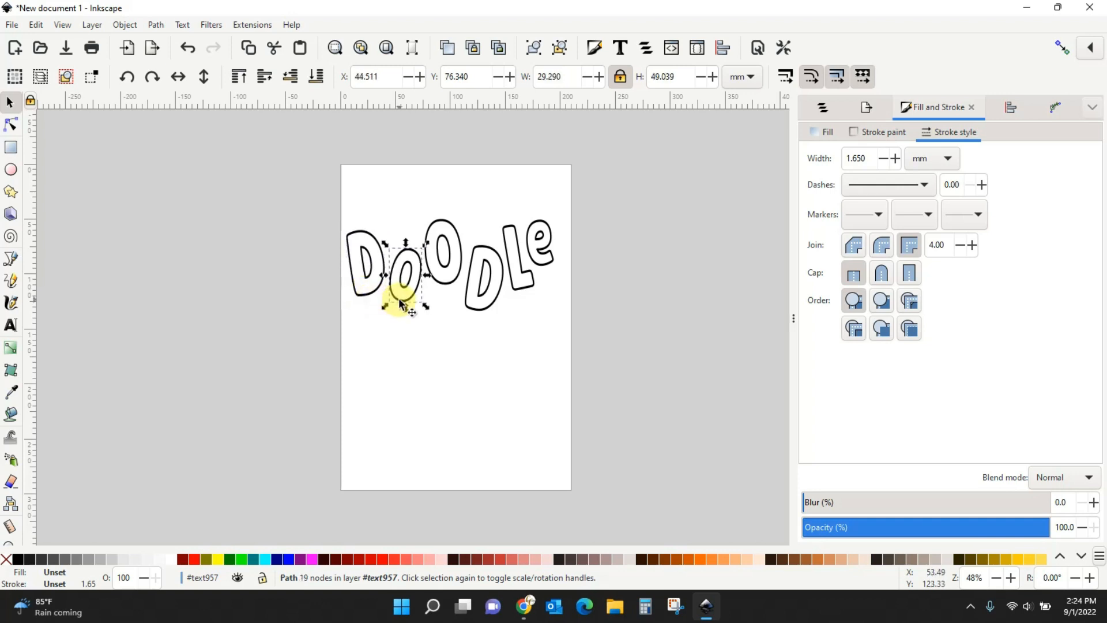
left_click(543, 268)
key("Right")
key("Right")
key("Right")
key("Right")
key("Right")
key("Right")
key("Right")
key("Right")
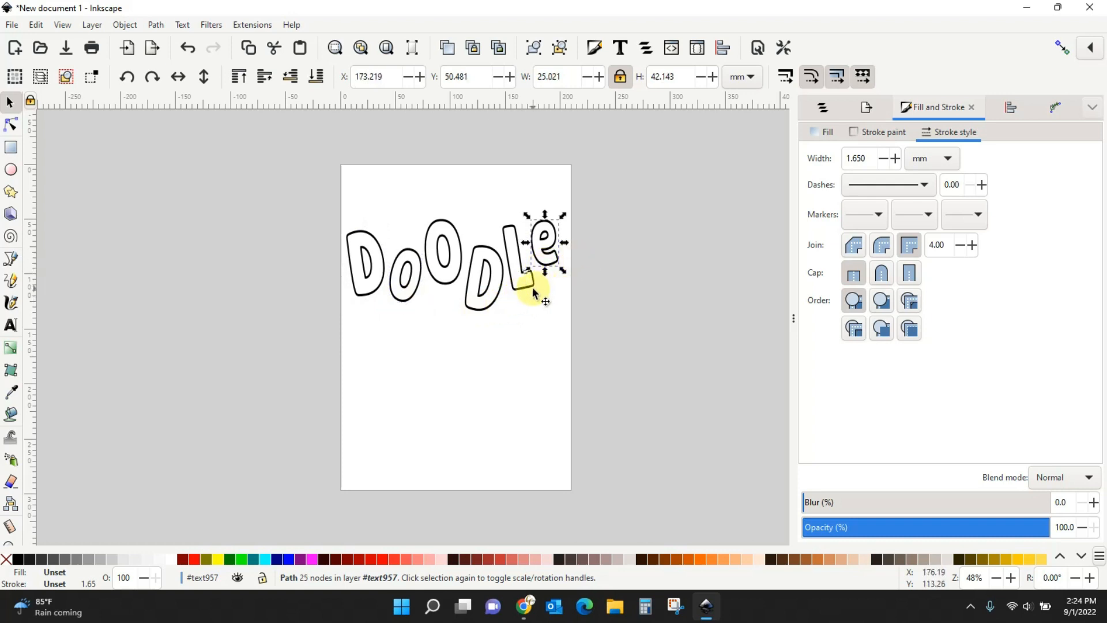
left_click(531, 290)
key("Right")
key("Right")
key("Right")
key("Right")
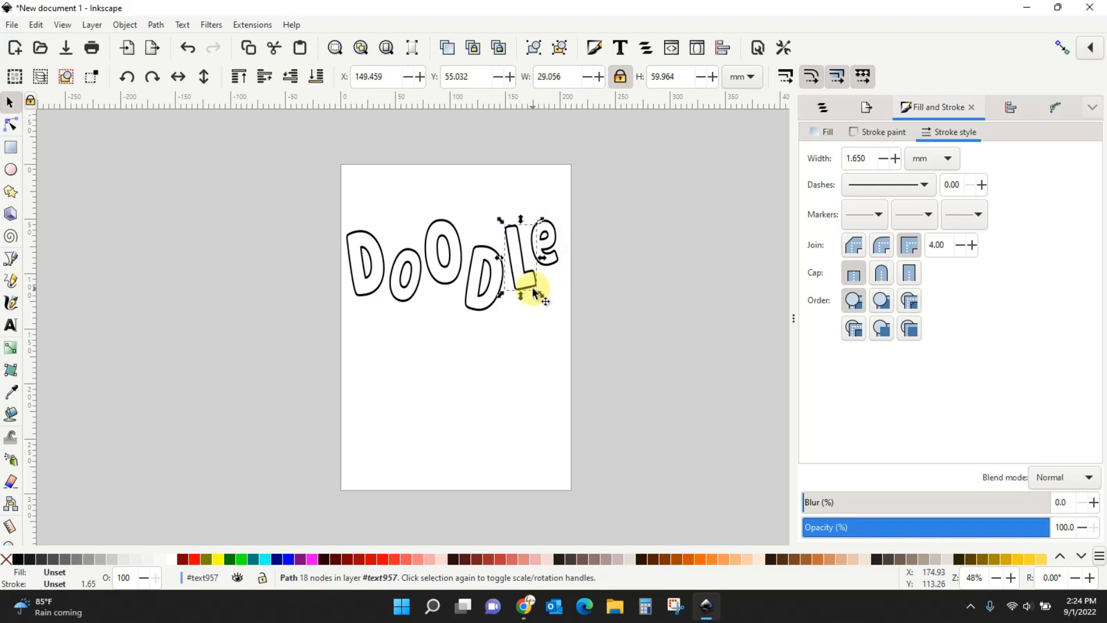
Fine-tune spacing by nudging the first D and o further left, then the D back right.
left_click(368, 296)
key("Left")
key("Left")
key("Left")
key("Left")
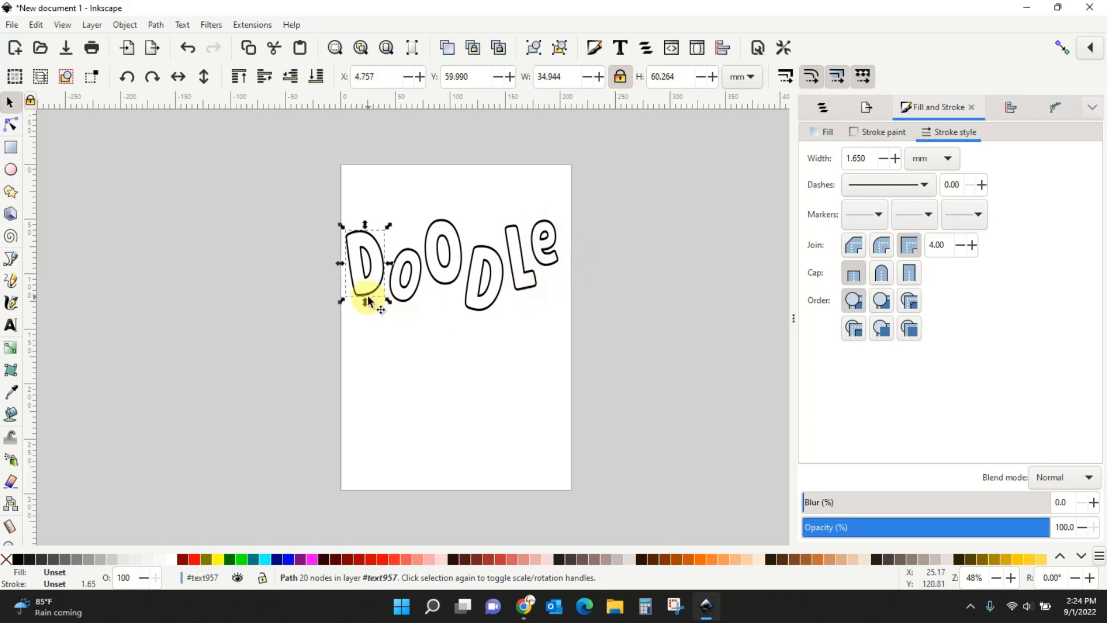
left_click(401, 299)
key("Left")
key("Left")
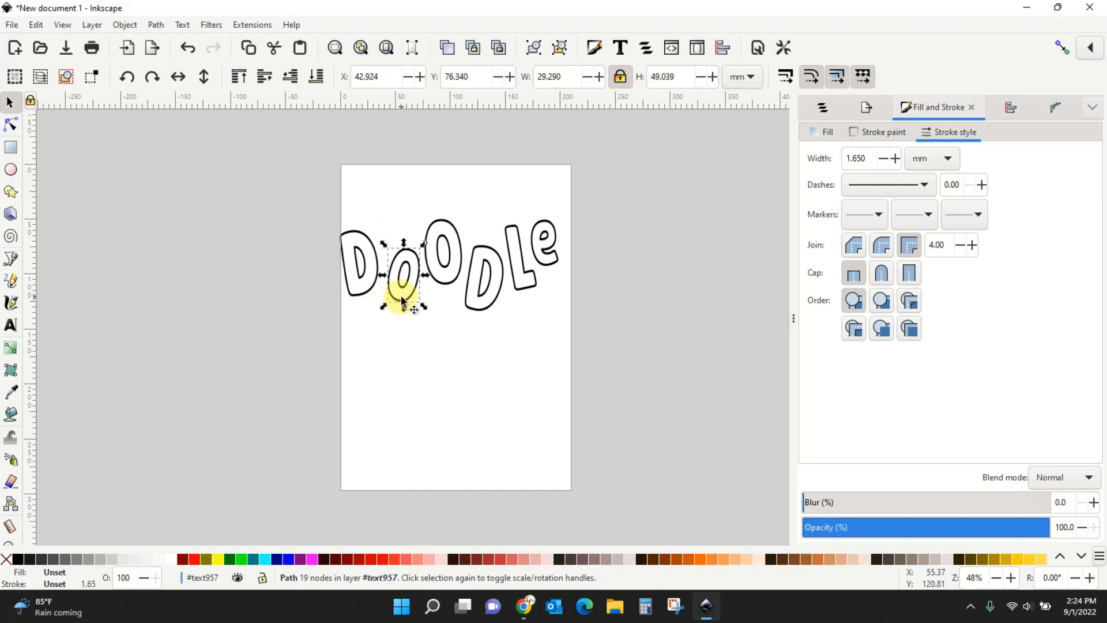
key("Left")
left_click(356, 299)
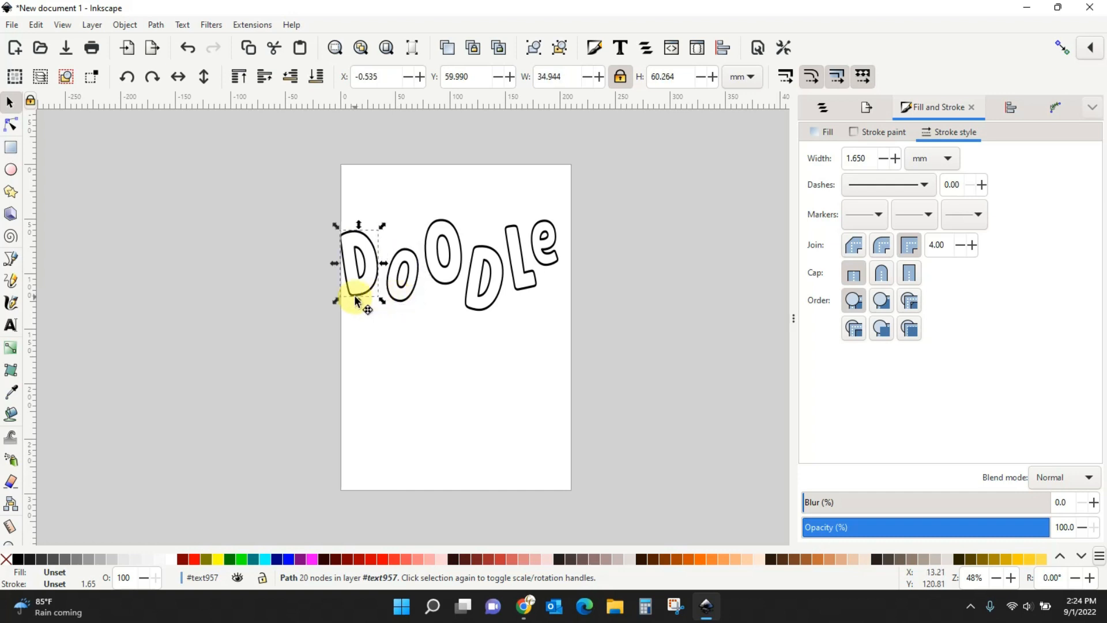
key("Right")
key("Right")
key("Right")
left_click(472, 448)
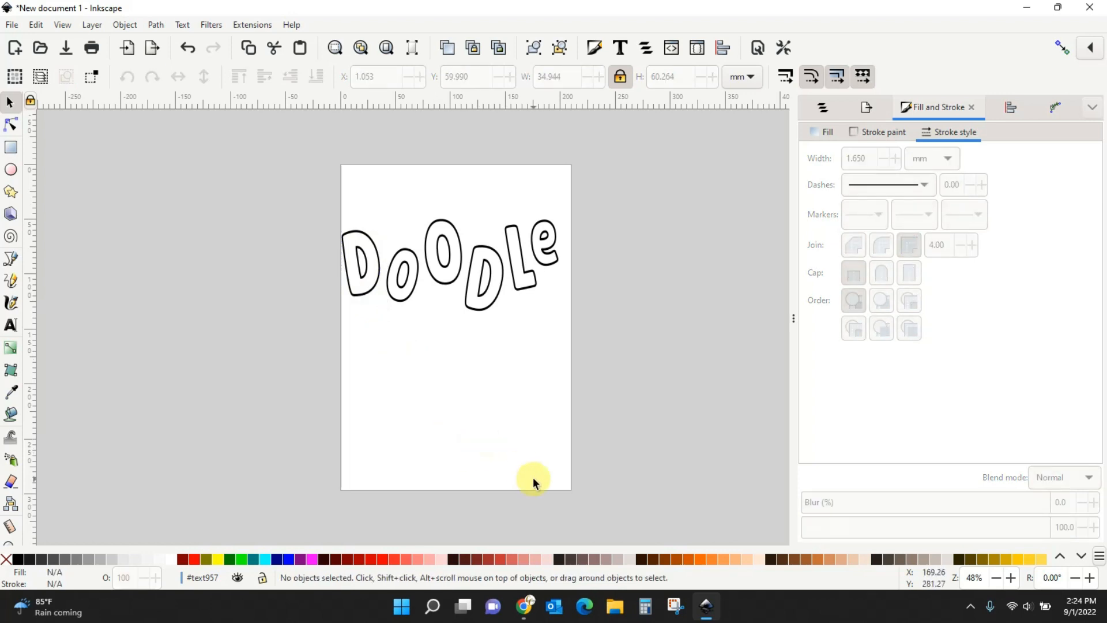
Select all six DOODLE letters and group them with Ctrl+G.
mouse_move(279, 169)
left_mouse_down()
mouse_move(512, 383)
mouse_move(653, 387)
left_mouse_up()
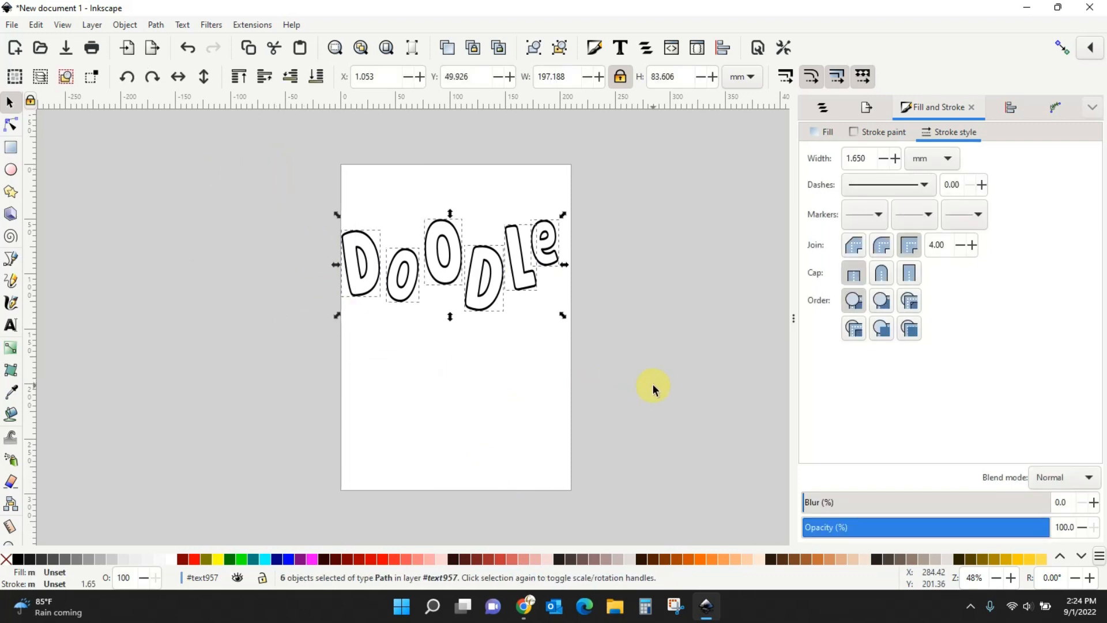
key("ctrl+g")
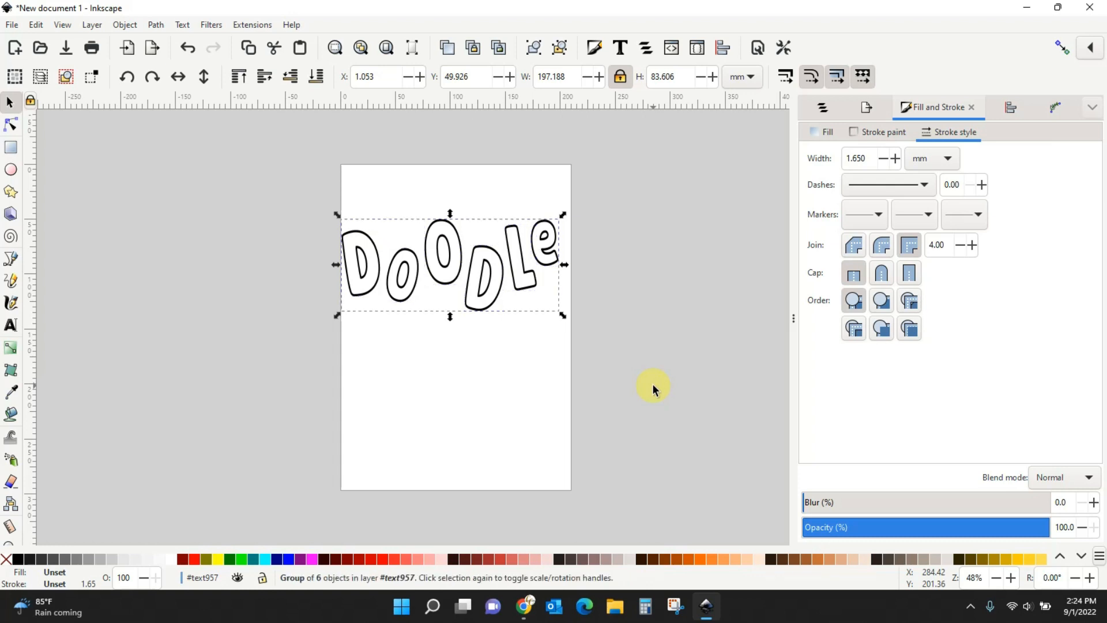
left_click(125, 25)
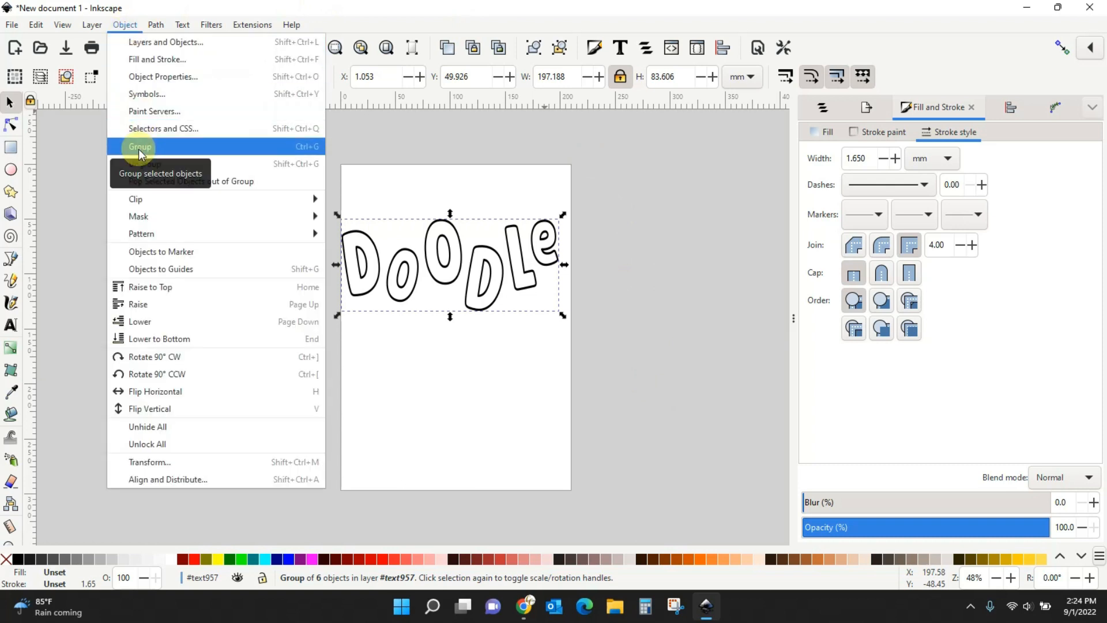
left_click(449, 397)
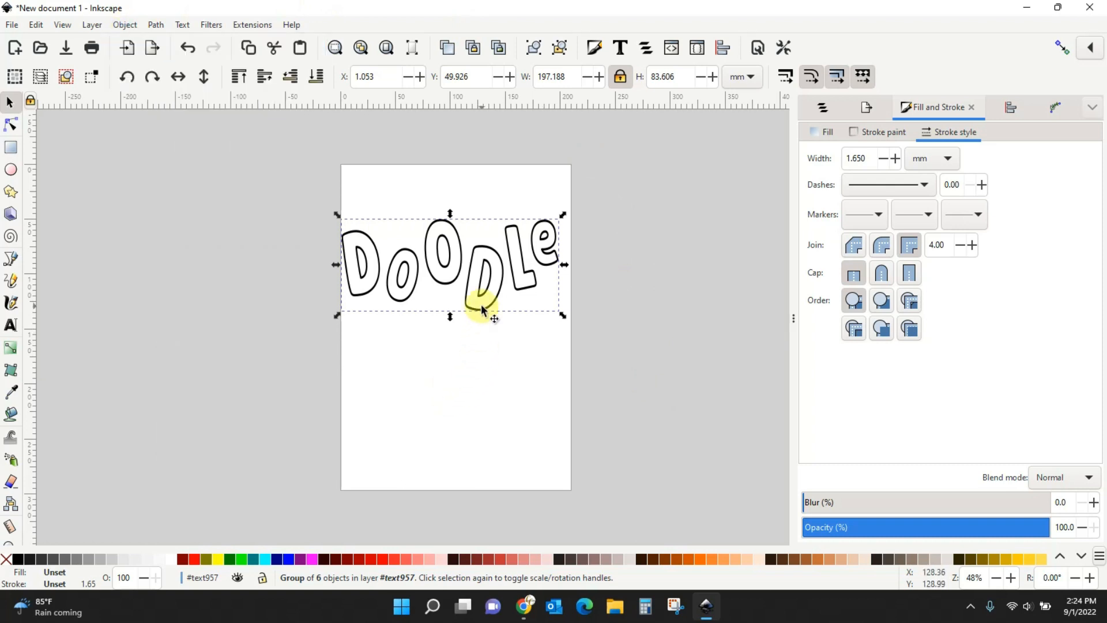
Move the DOODLE group lower on the page and nudge it slightly right.
left_click_drag(485, 314, 488, 374)
key("plus")
key("plus")
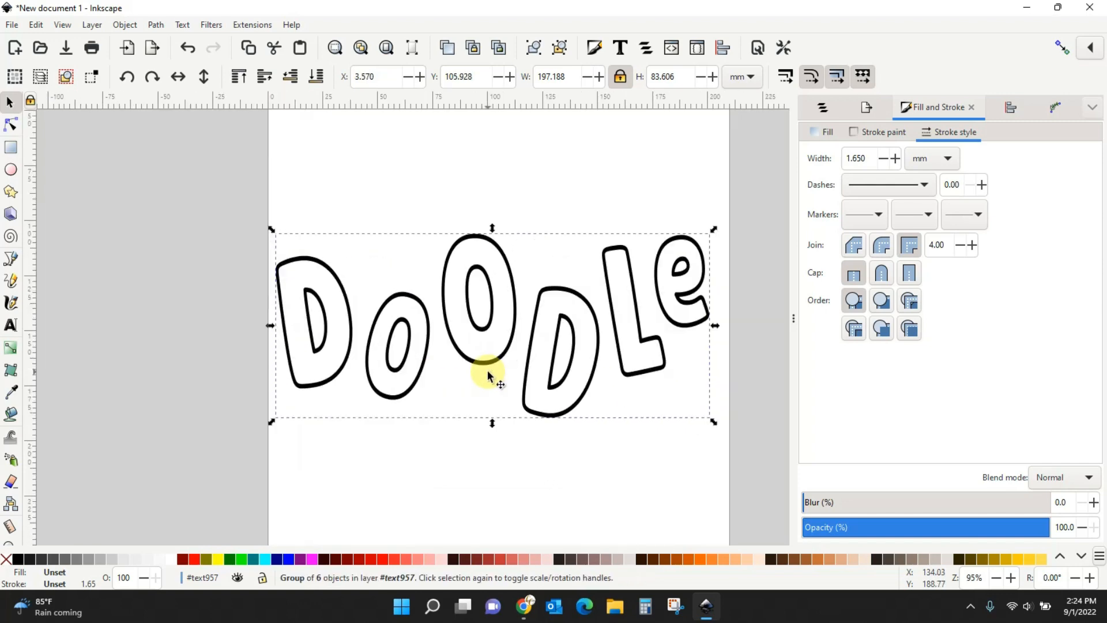
key("plus")
key("ctrl+Right")
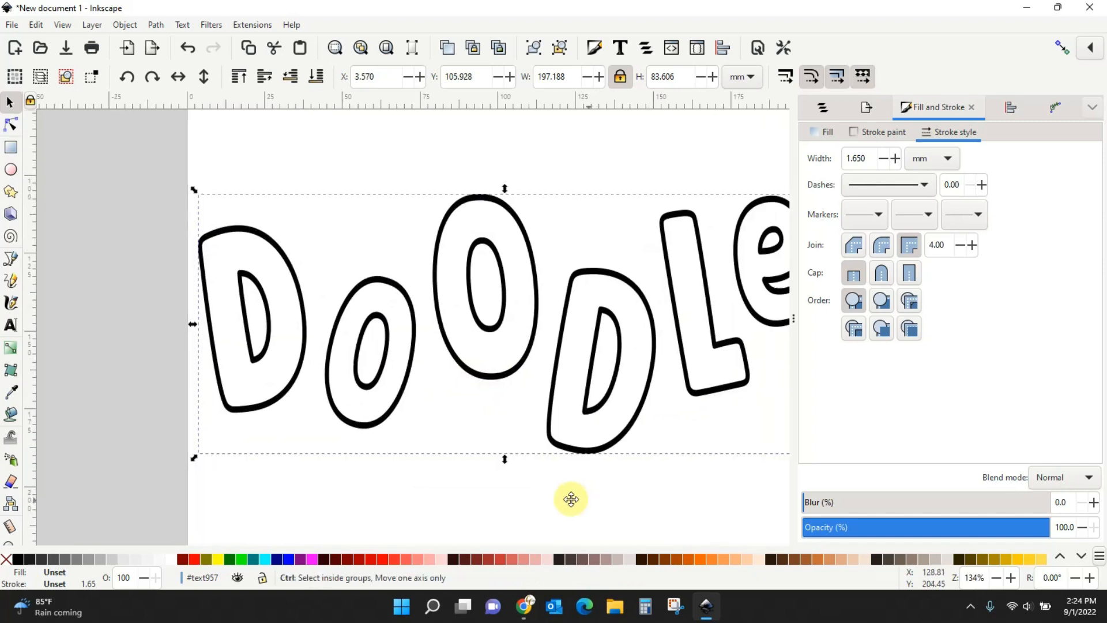
mouse_move(571, 500)
left_mouse_down()
mouse_move(504, 501)
mouse_move(530, 497)
left_mouse_up()
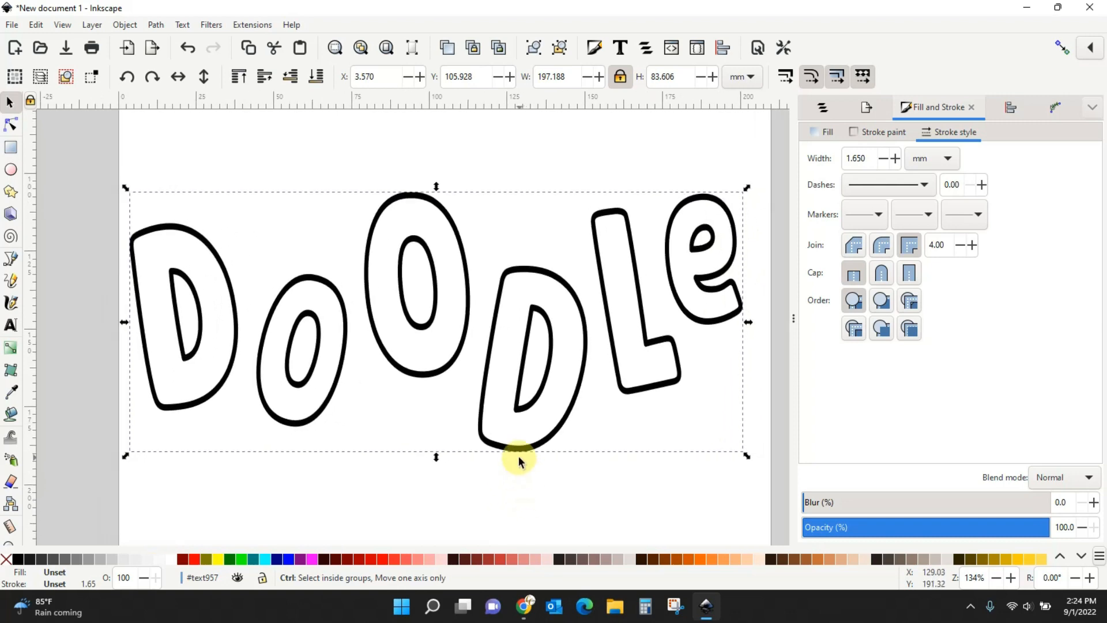
left_click_drag(519, 455, 528, 455)
left_click(517, 516)
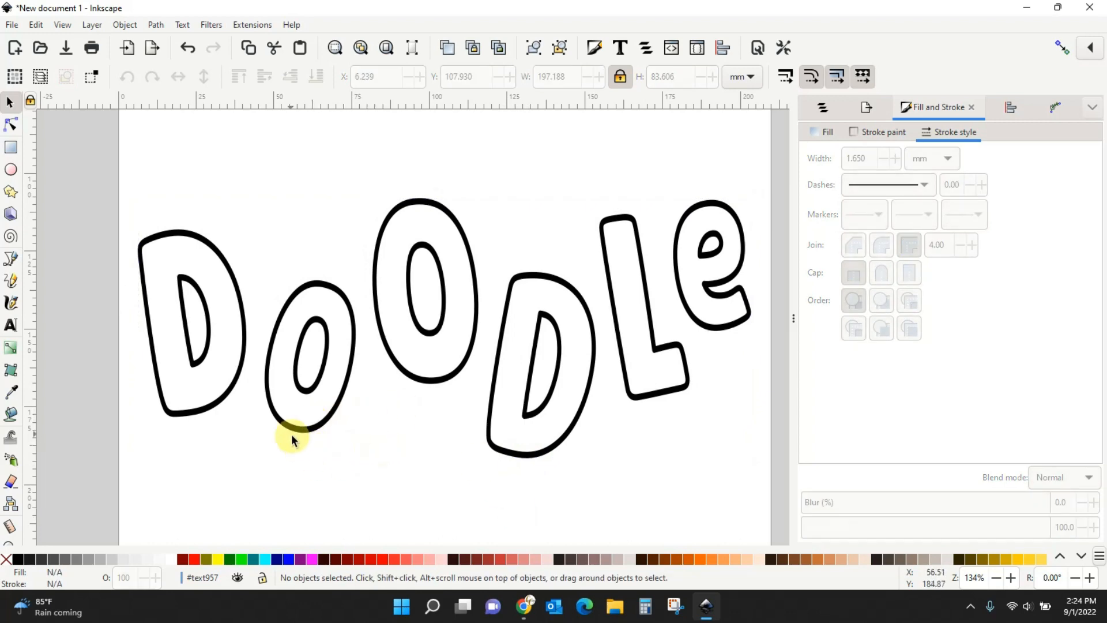
left_click(530, 610)
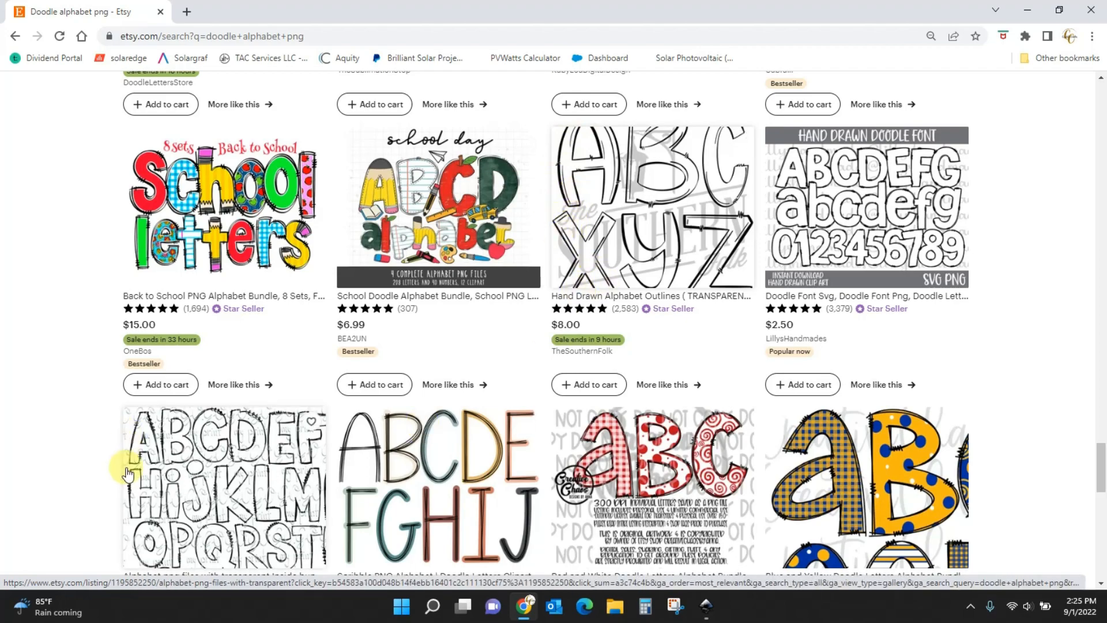
scroll(264, 438, "down", 5)
scroll(269, 437, "up", 10)
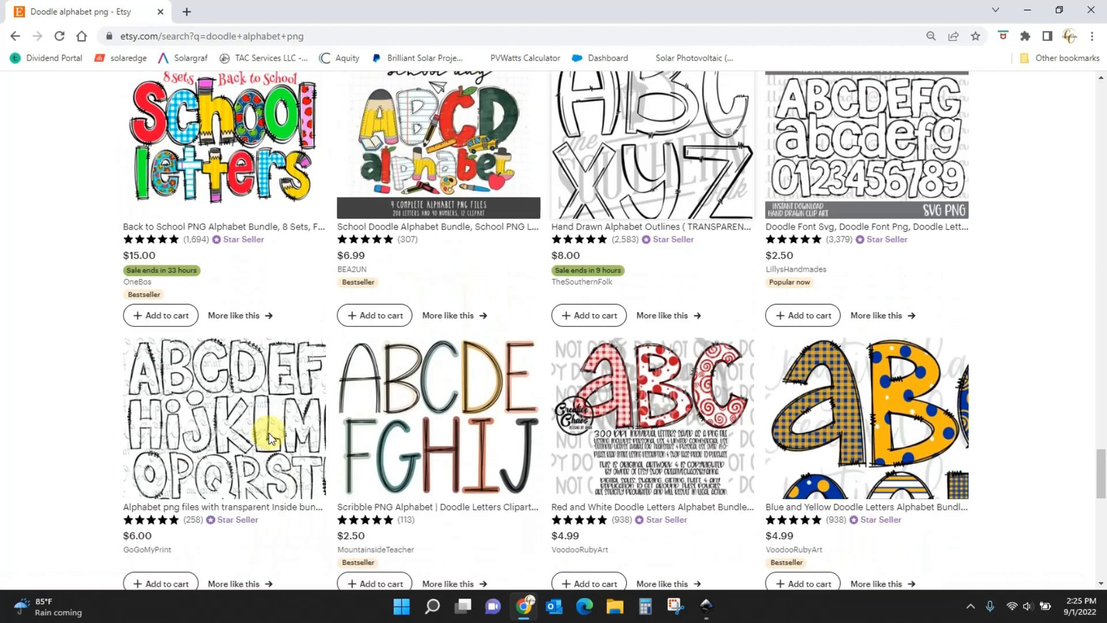
scroll(269, 432, "up", 10)
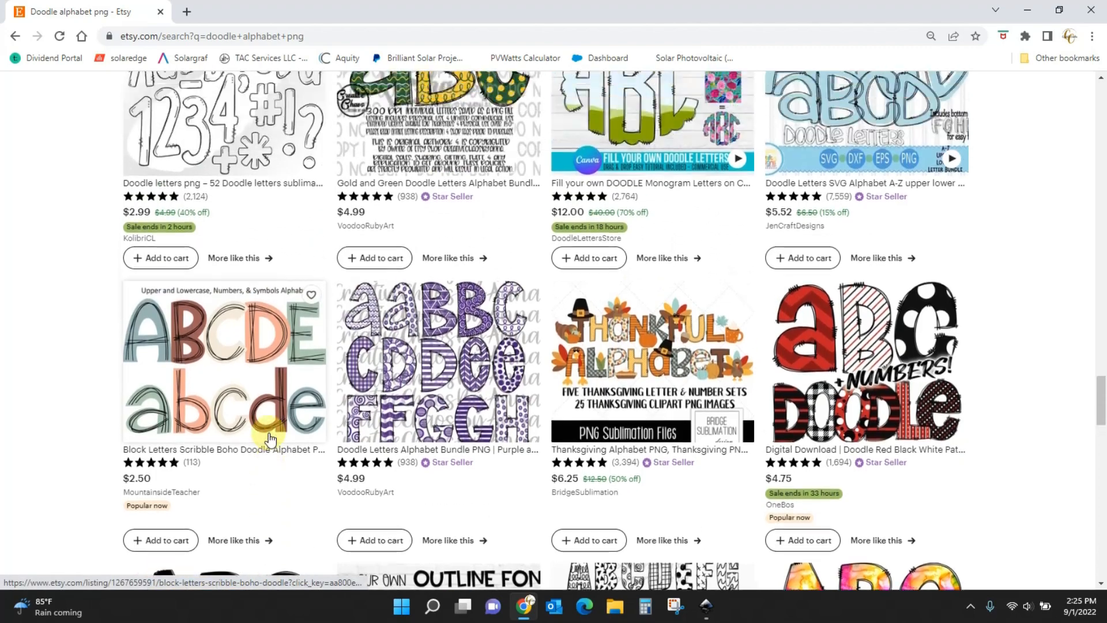
scroll(269, 438, "up", 4)
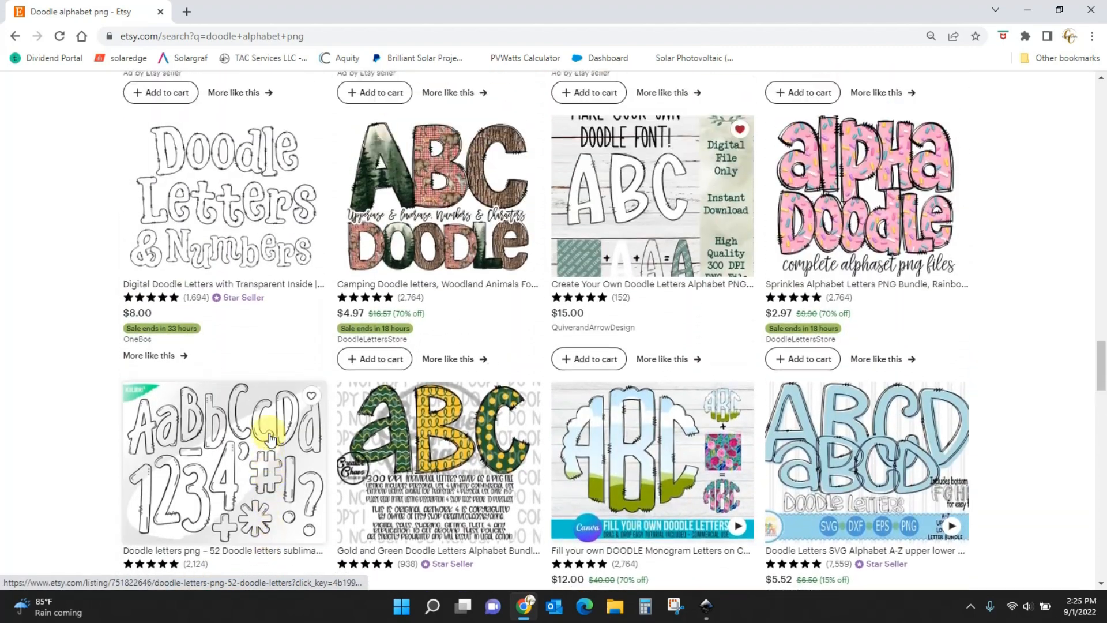
scroll(269, 438, "up", 8)
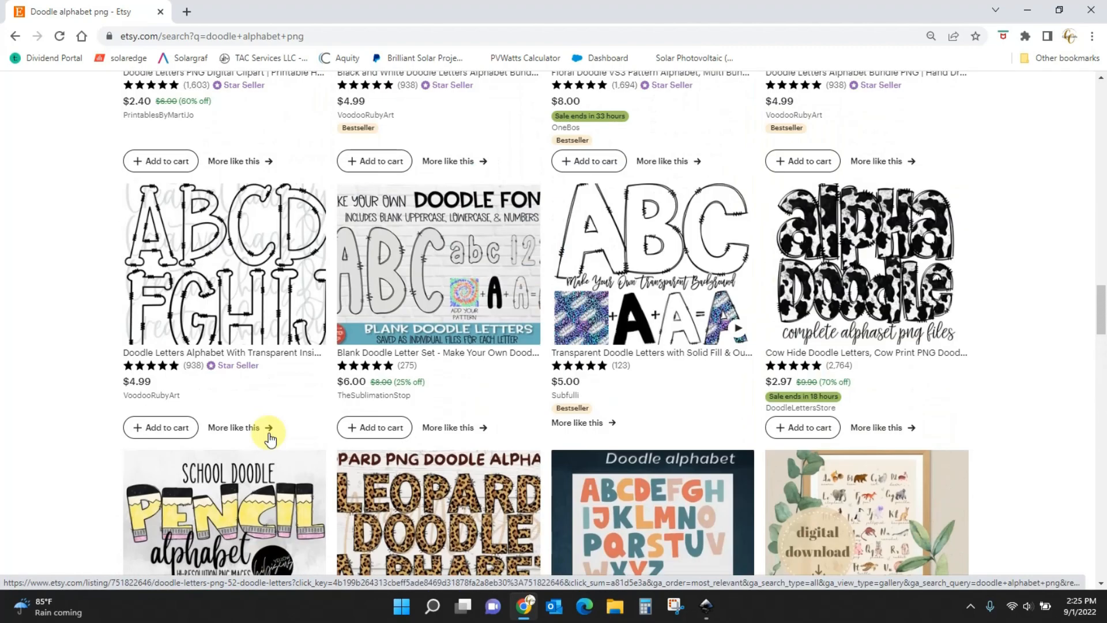
scroll(269, 438, "up", 10)
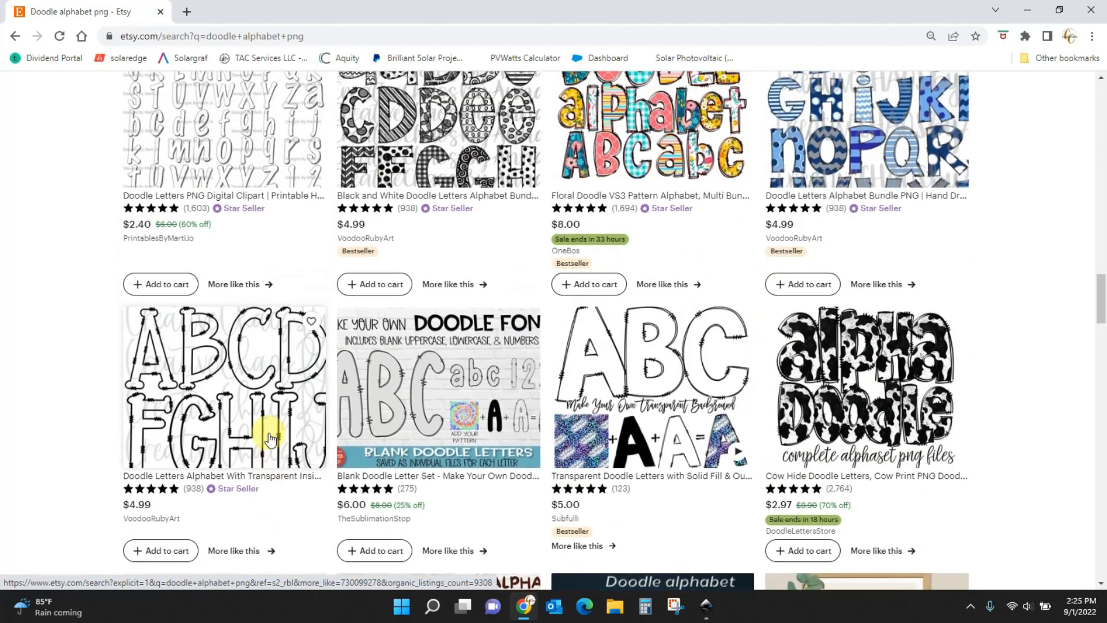
scroll(276, 433, "up", 3)
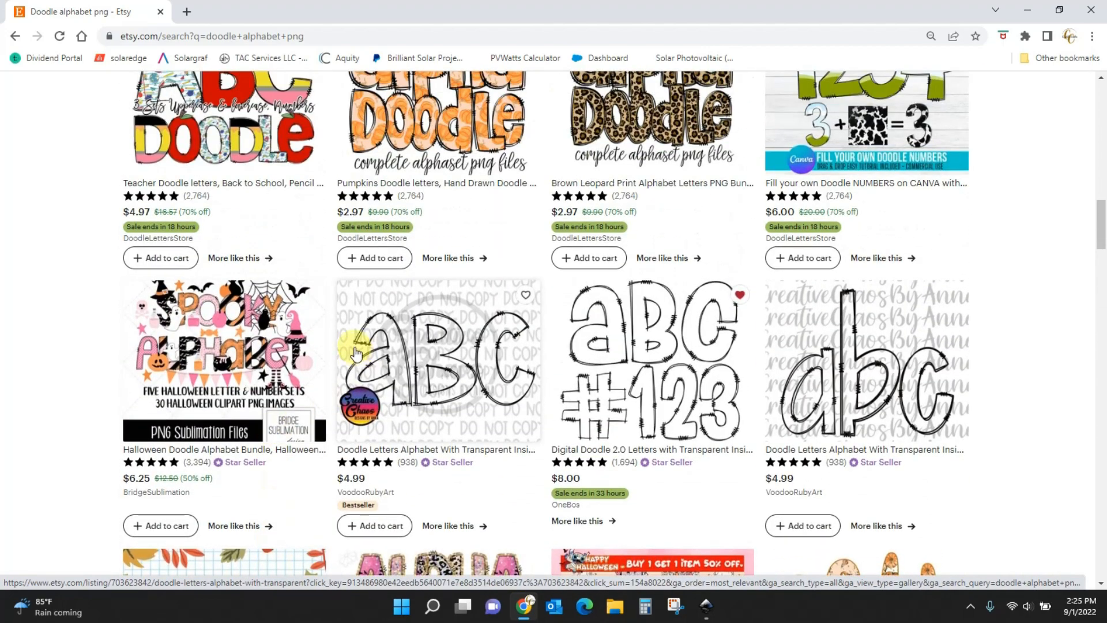
left_click(398, 350)
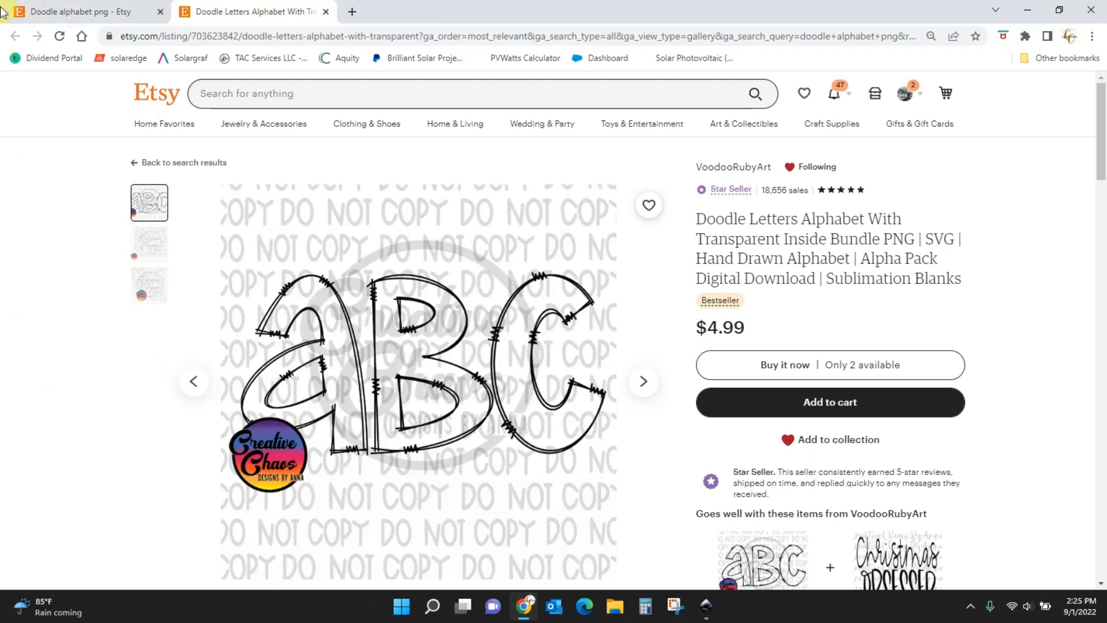
left_click(326, 12)
left_click(706, 605)
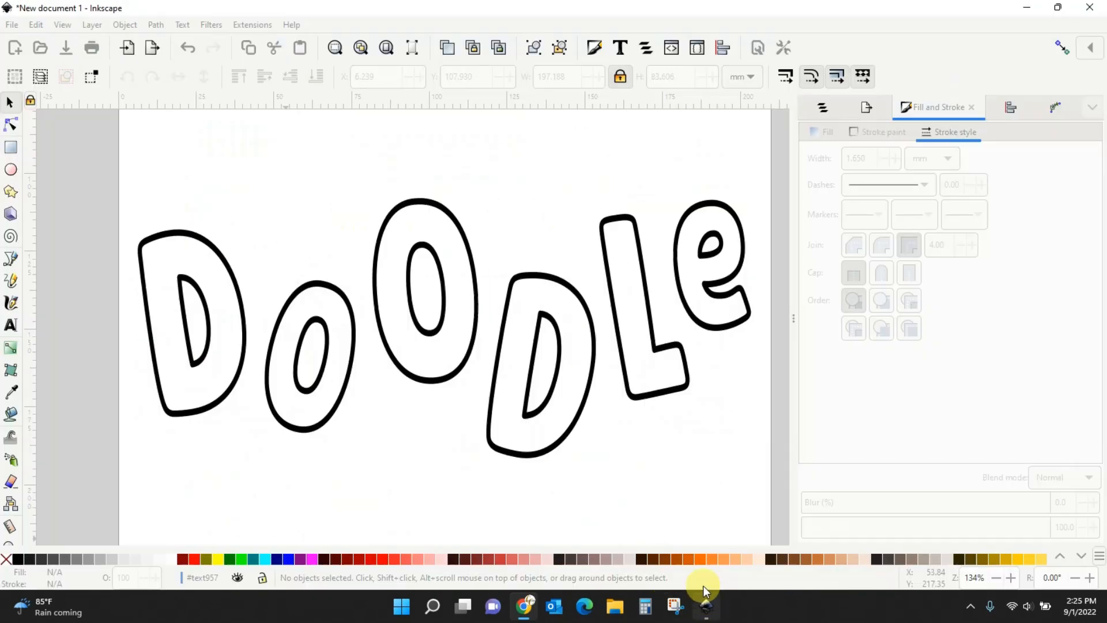
Enter the DOODLE group, select the first D and duplicate it in place.
double_click(191, 412)
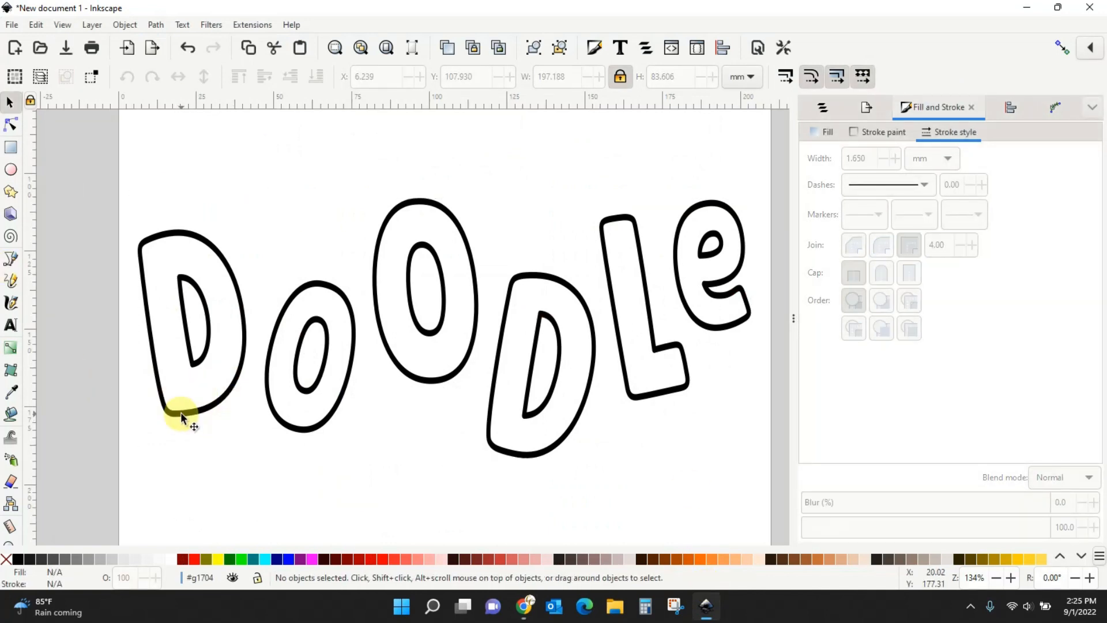
left_click(181, 411)
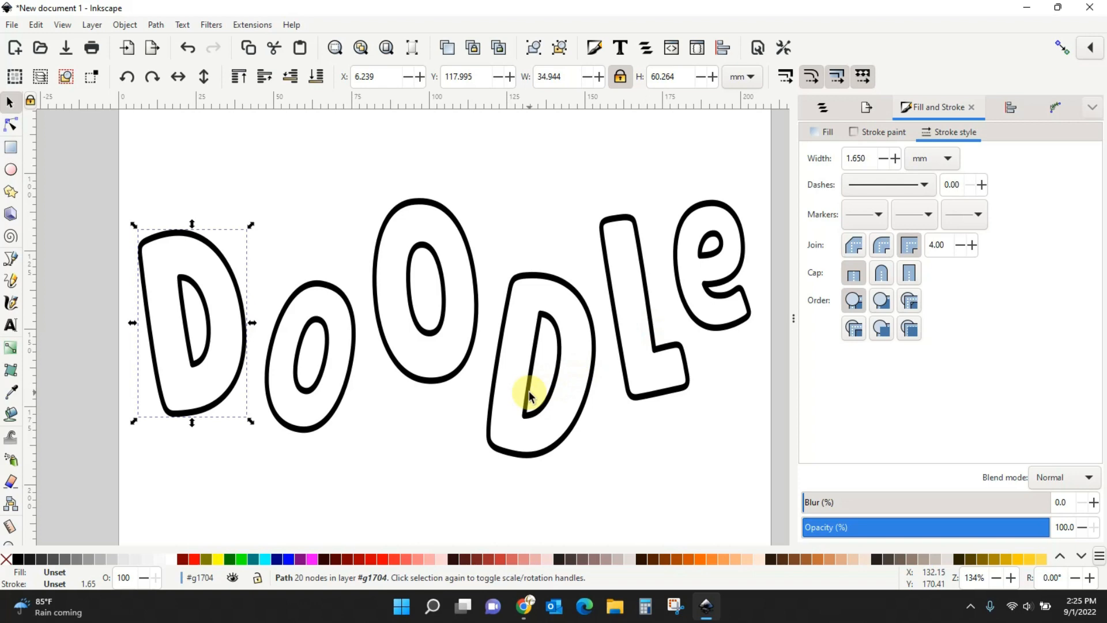
right_click(172, 412)
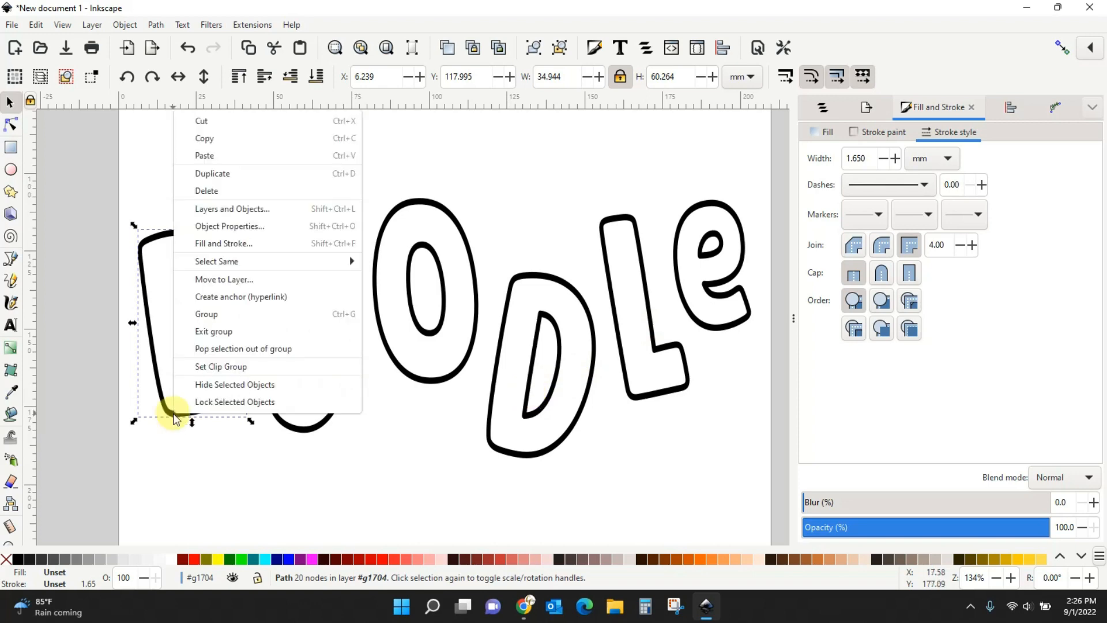
left_click(230, 175)
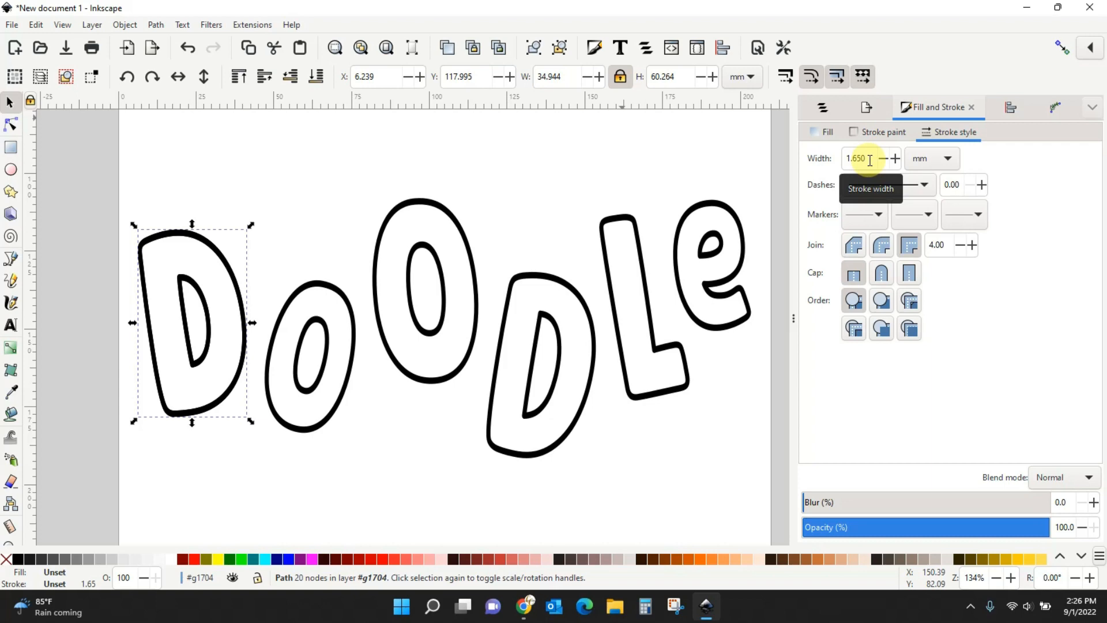
Give the copied D a 0.65 mm stroke, then enlarge, shift and tilt it about 4.6°.
left_click_drag(867, 157, 836, 157)
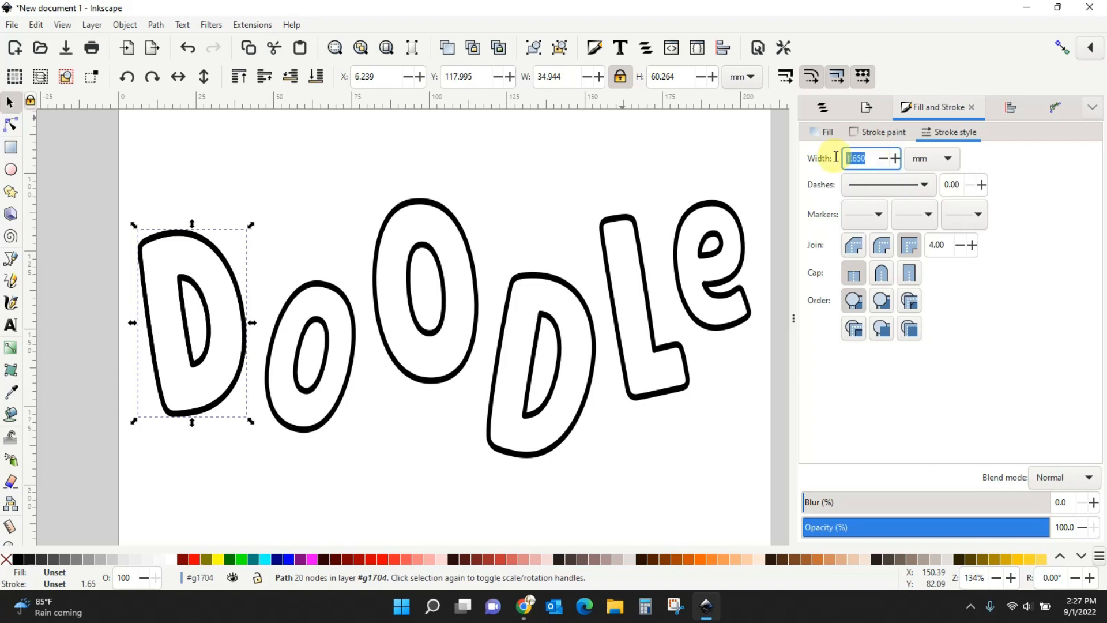
type(".65")
key("Return")
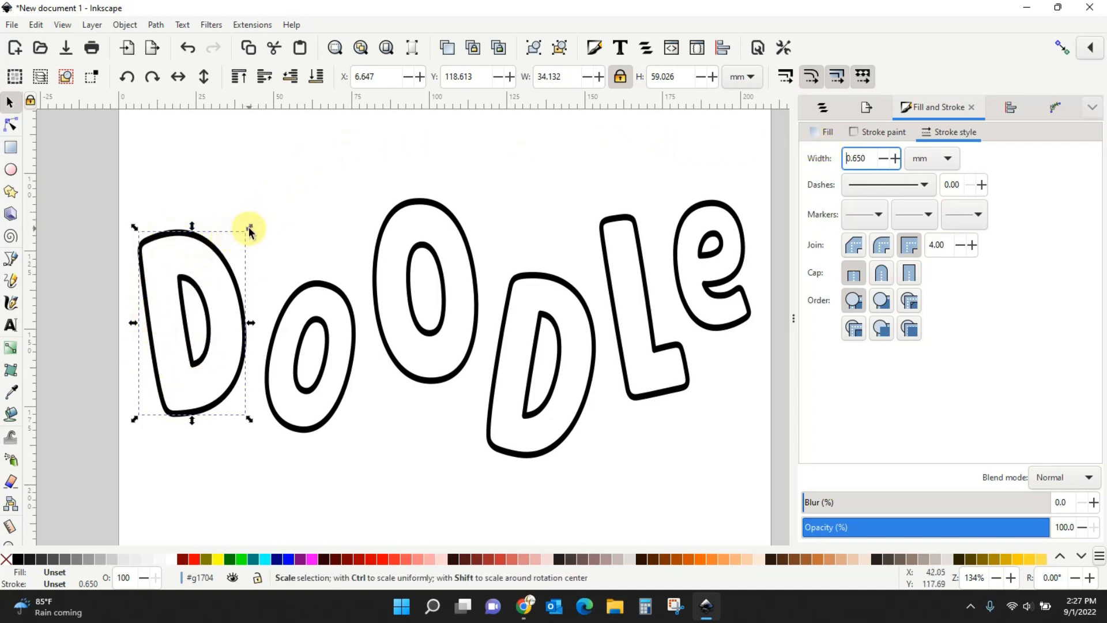
left_click_drag(249, 227, 257, 224)
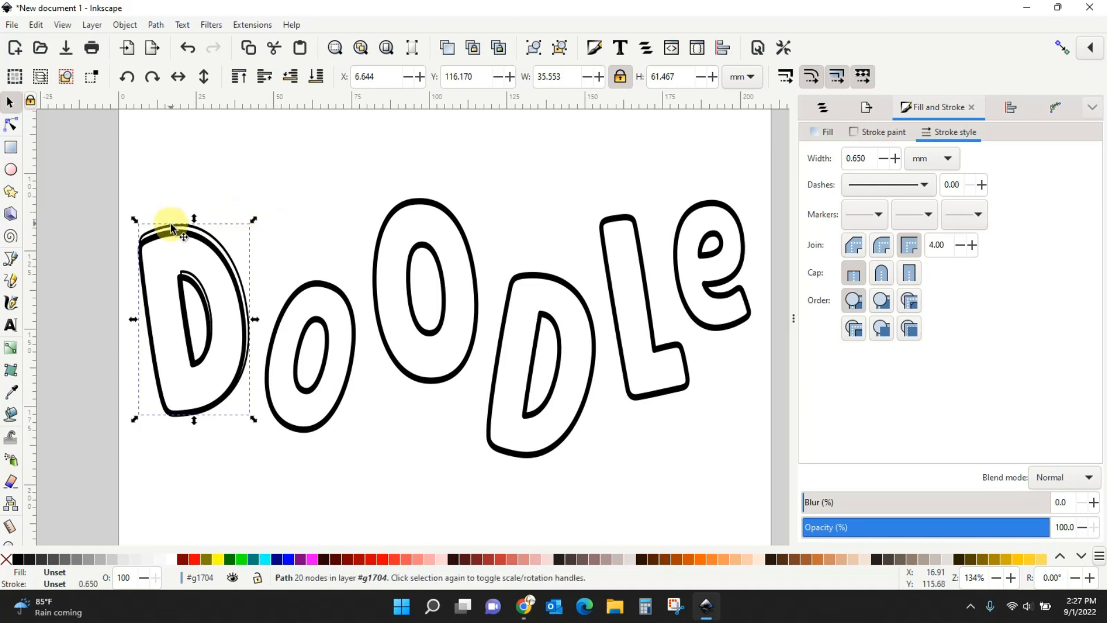
left_click_drag(199, 233, 197, 240)
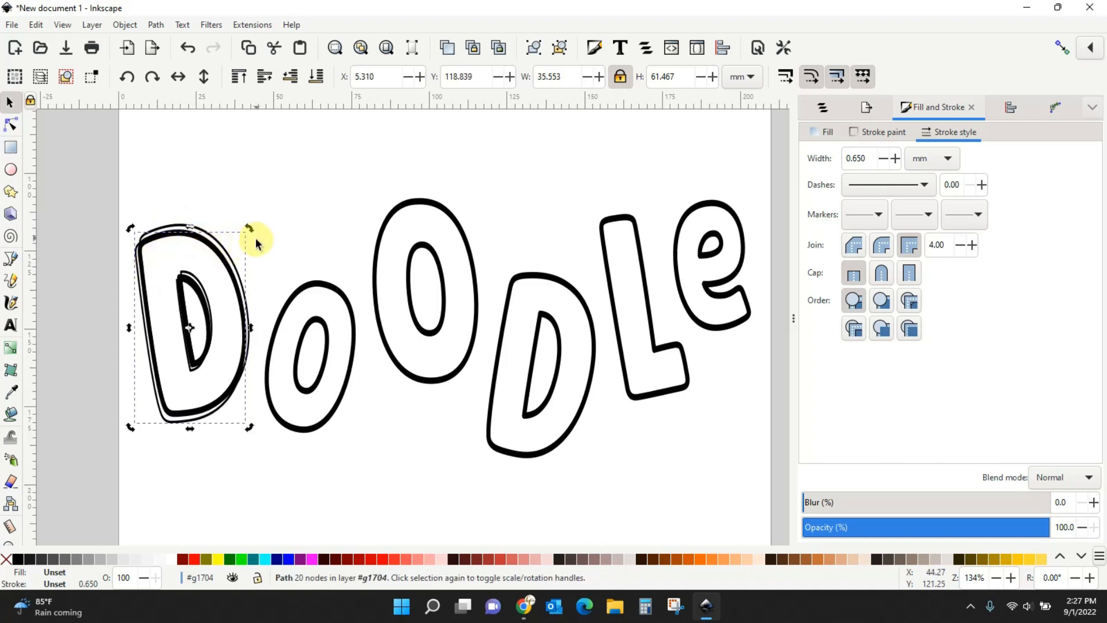
mouse_move(249, 229)
left_mouse_down()
mouse_move(244, 219)
mouse_move(237, 234)
left_mouse_up()
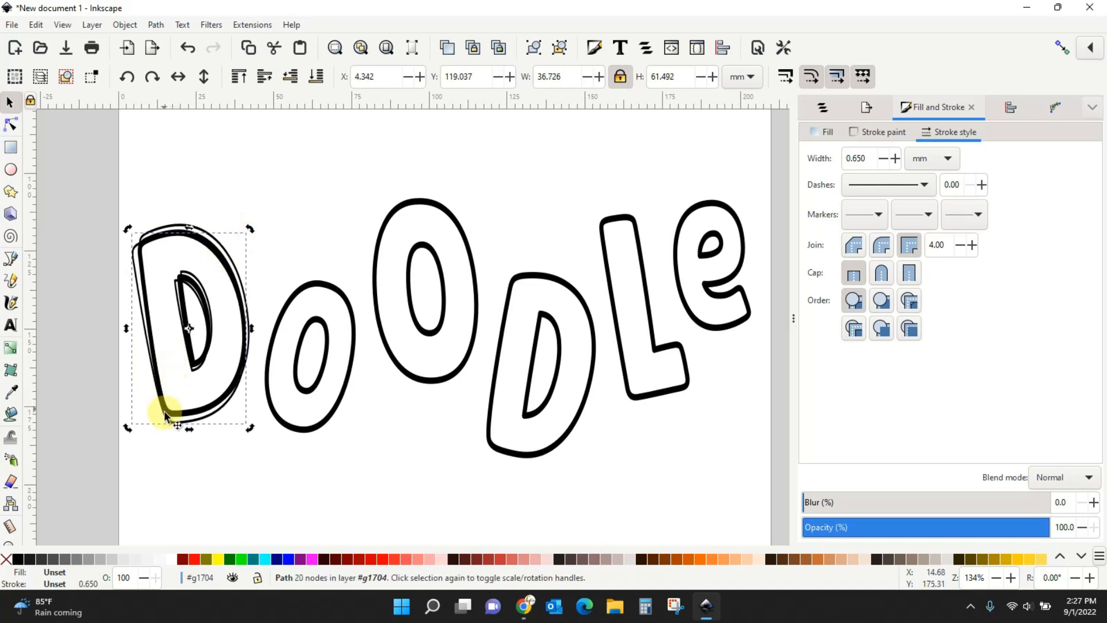
left_click_drag(168, 417, 166, 416)
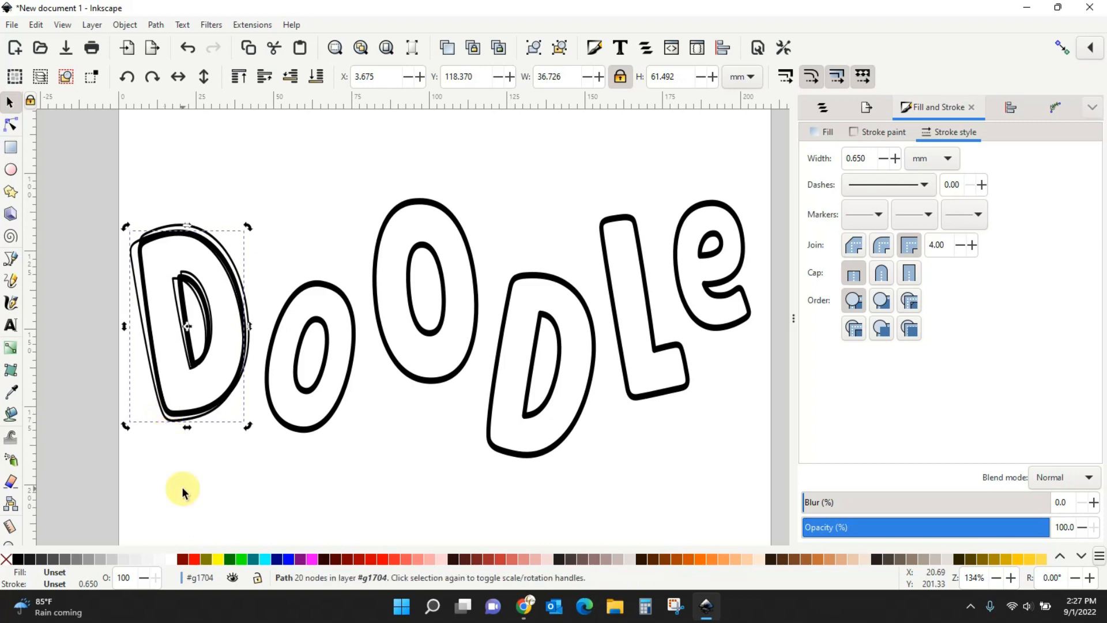
left_click(191, 483)
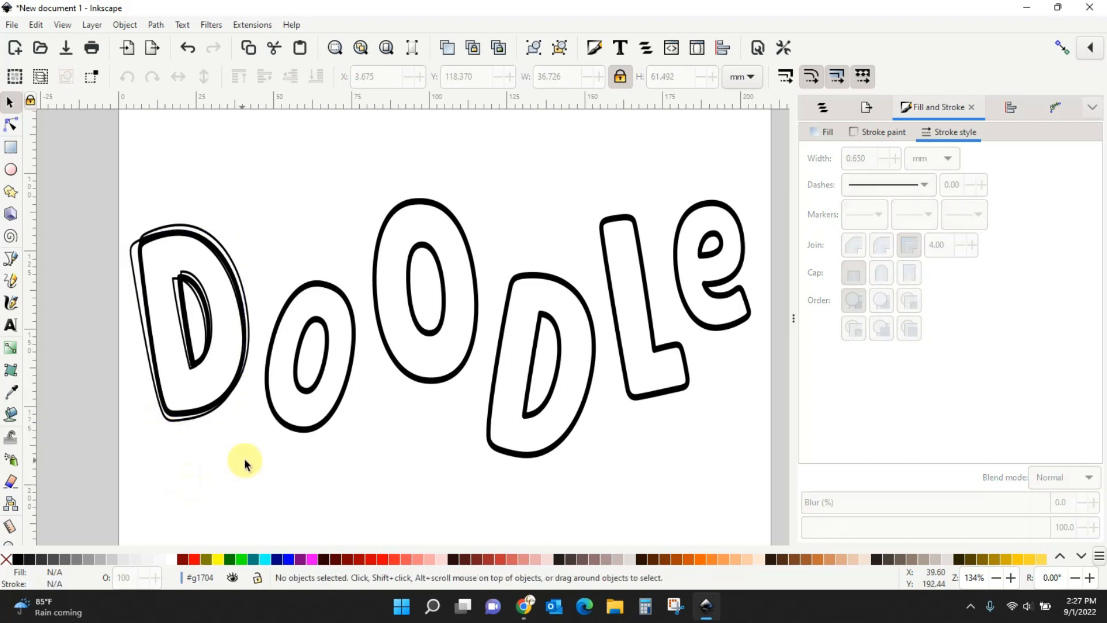
Set the first o's copy to a 0.65 mm stroke, enlarge it slightly and tilt it about 5°.
left_click(311, 432)
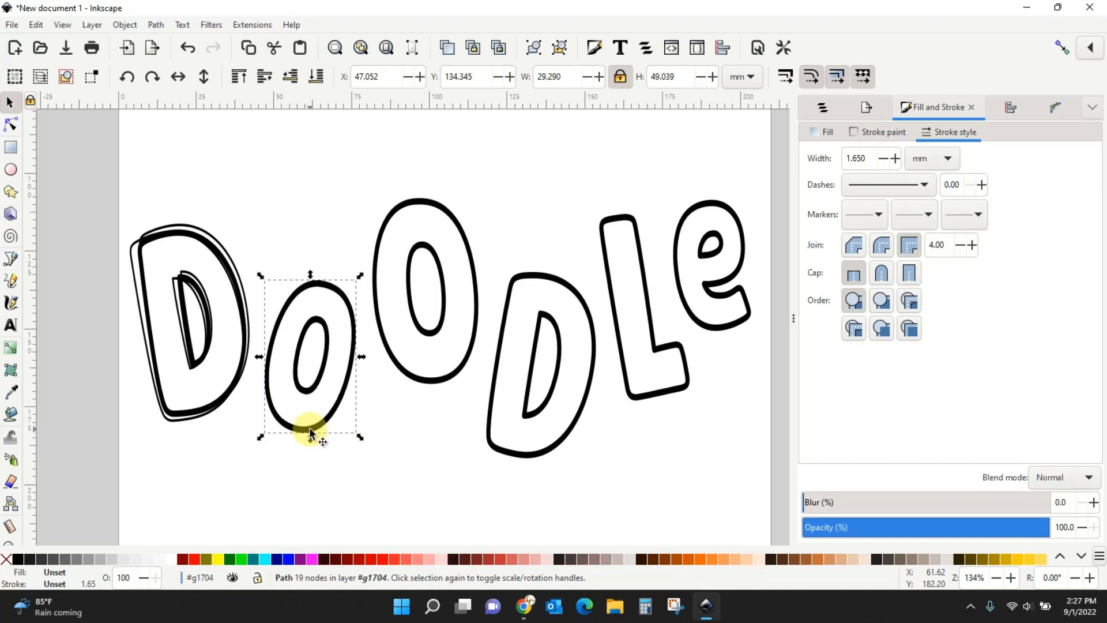
left_click_drag(870, 159, 823, 159)
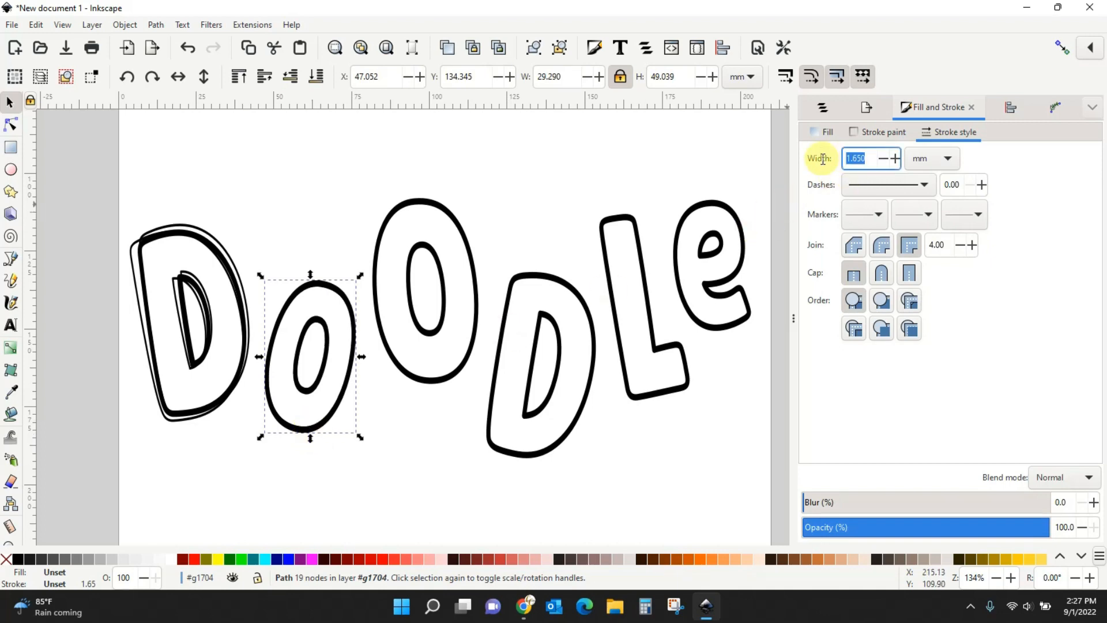
key("BackSpace")
type(".65")
key("Return")
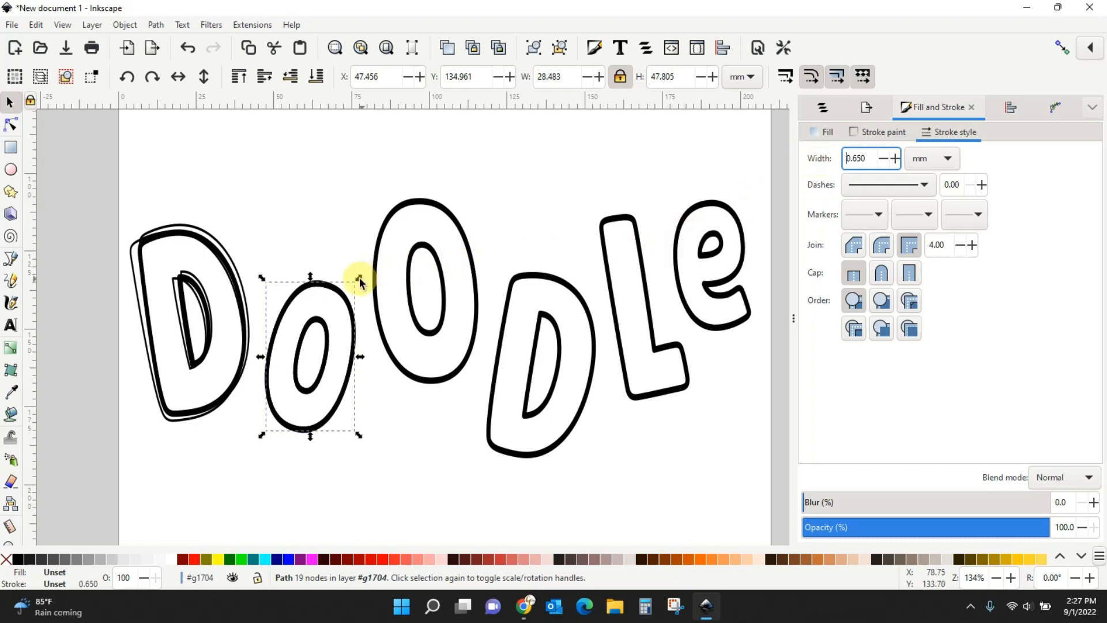
left_click_drag(358, 281, 365, 273)
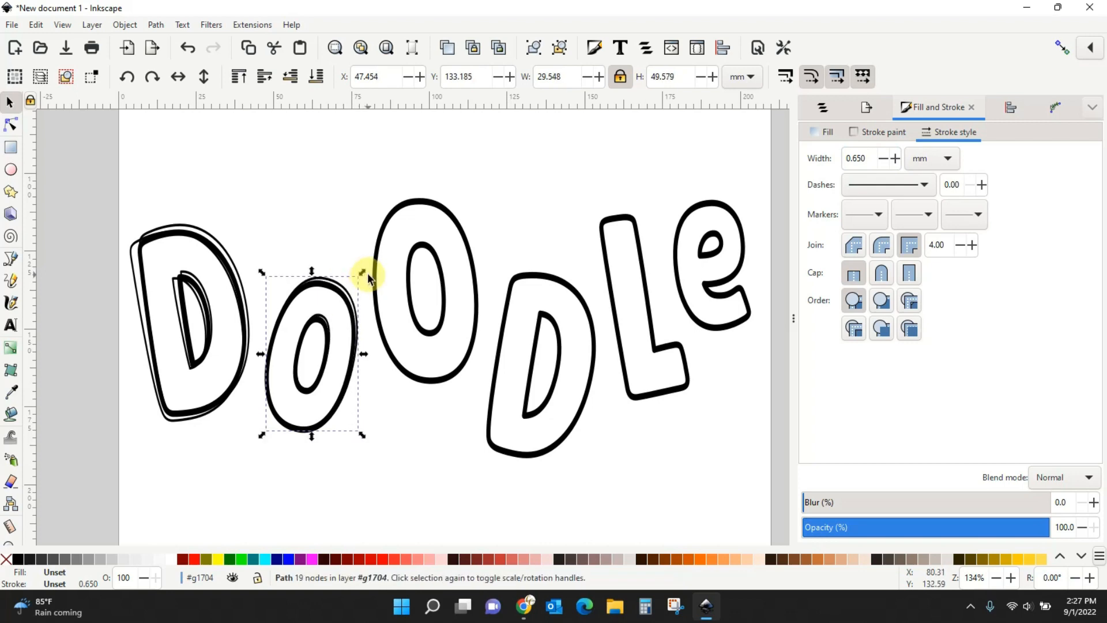
left_click(348, 291)
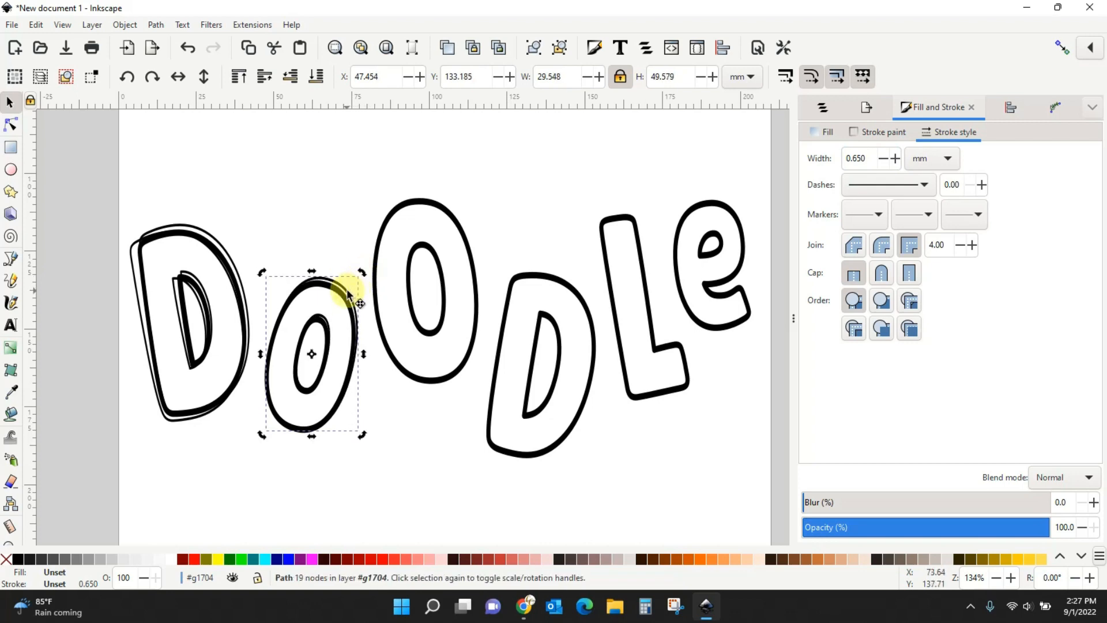
left_click_drag(361, 276, 352, 265)
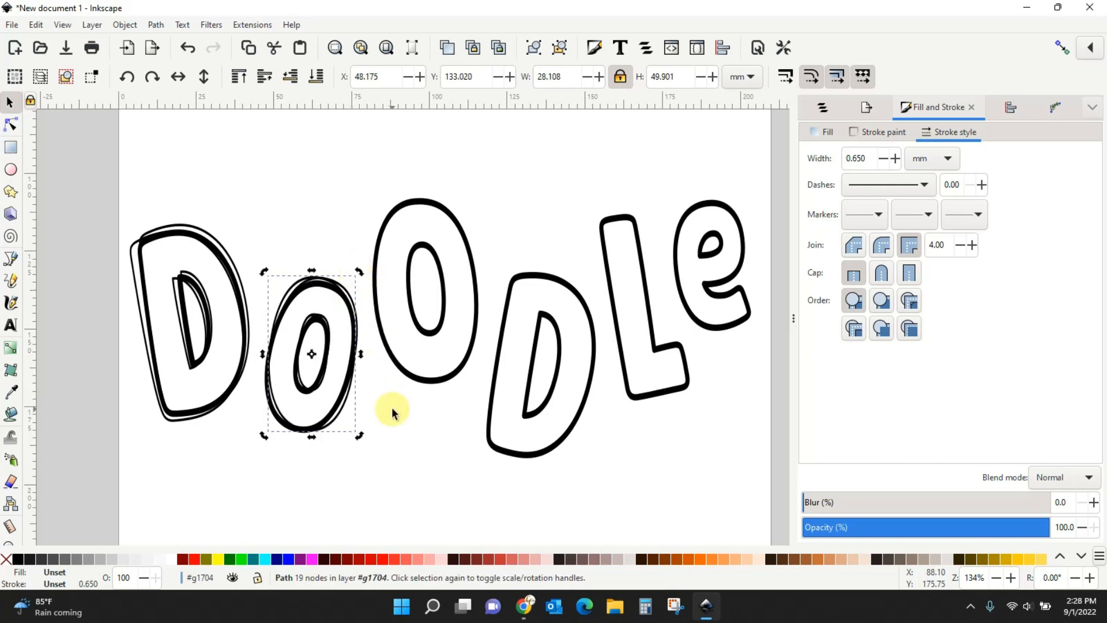
left_click(424, 383)
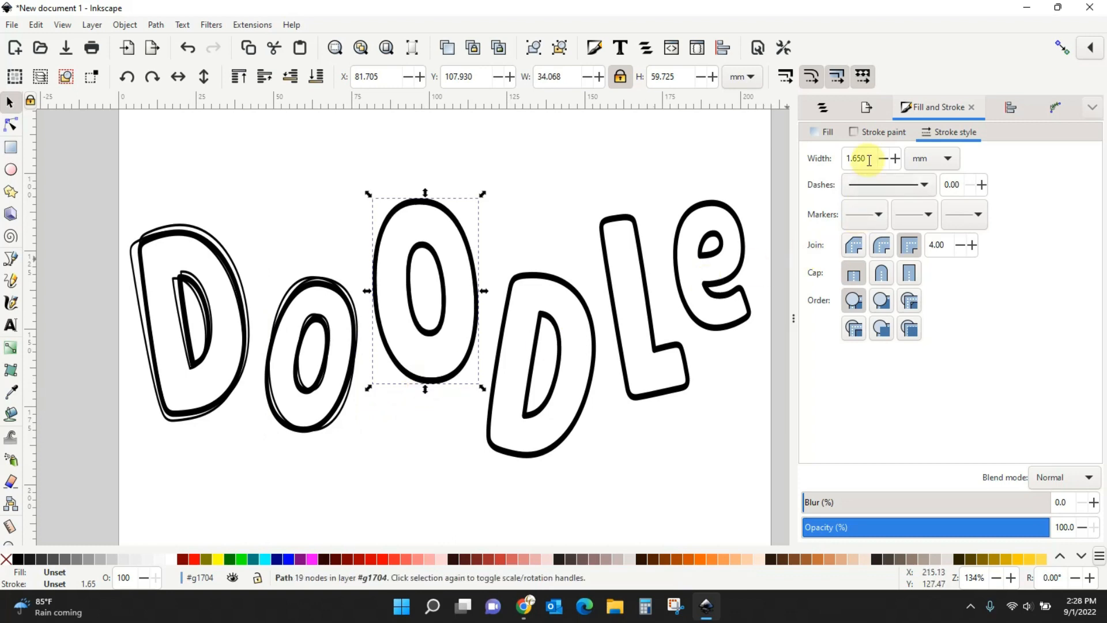
Give the tall O's copy a 0.650 mm stroke and enlarge and rotate it slightly.
left_click_drag(868, 159, 832, 161)
type("0.650")
key("Return")
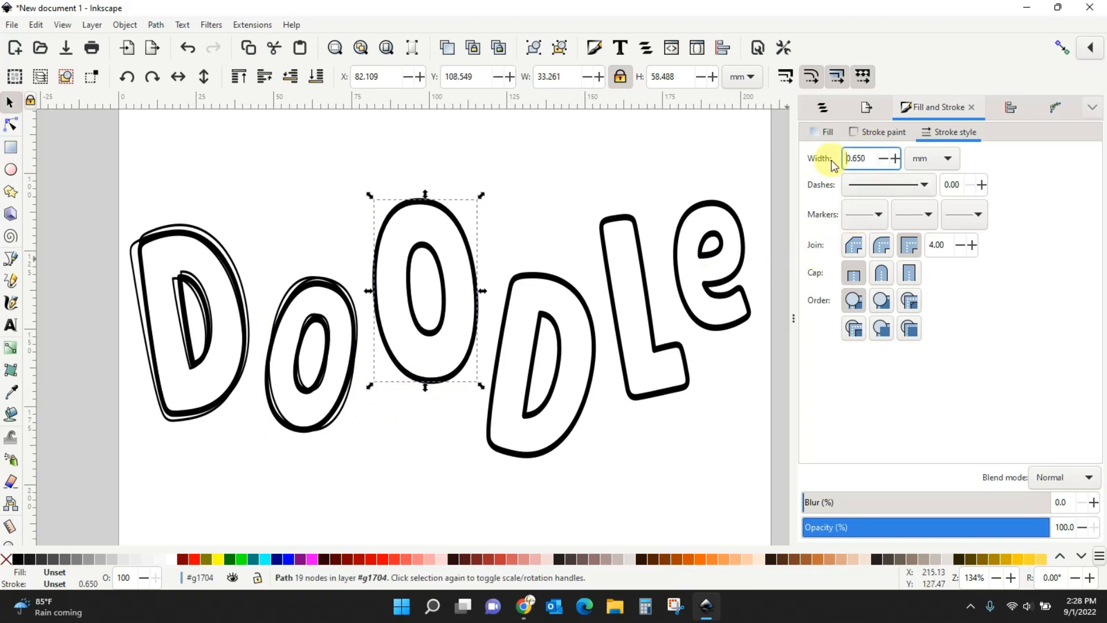
left_click_drag(484, 194, 456, 223)
left_click(460, 201)
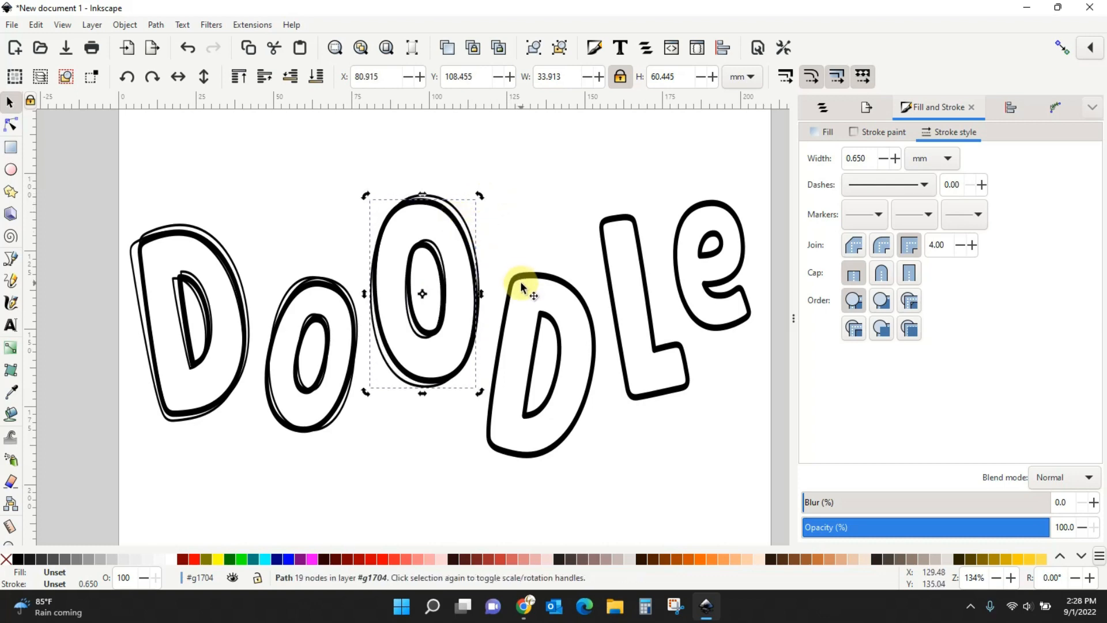
Set the second D's copy to a 0.65 mm stroke, fixing a mistyped 65, then enlarge and tilt it.
left_click(515, 288)
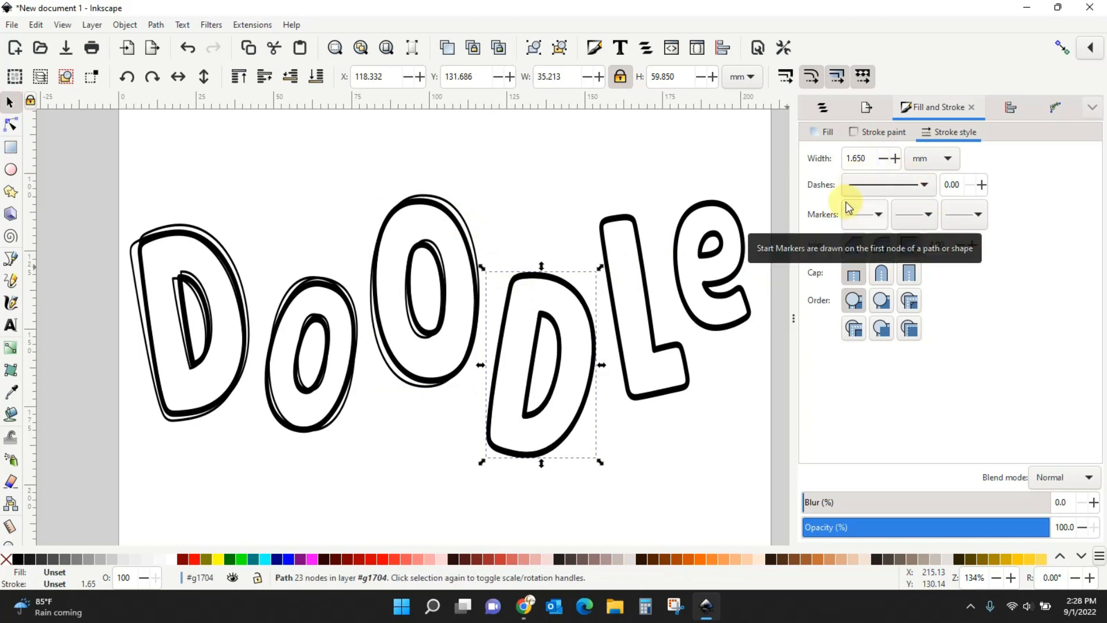
left_click(866, 157)
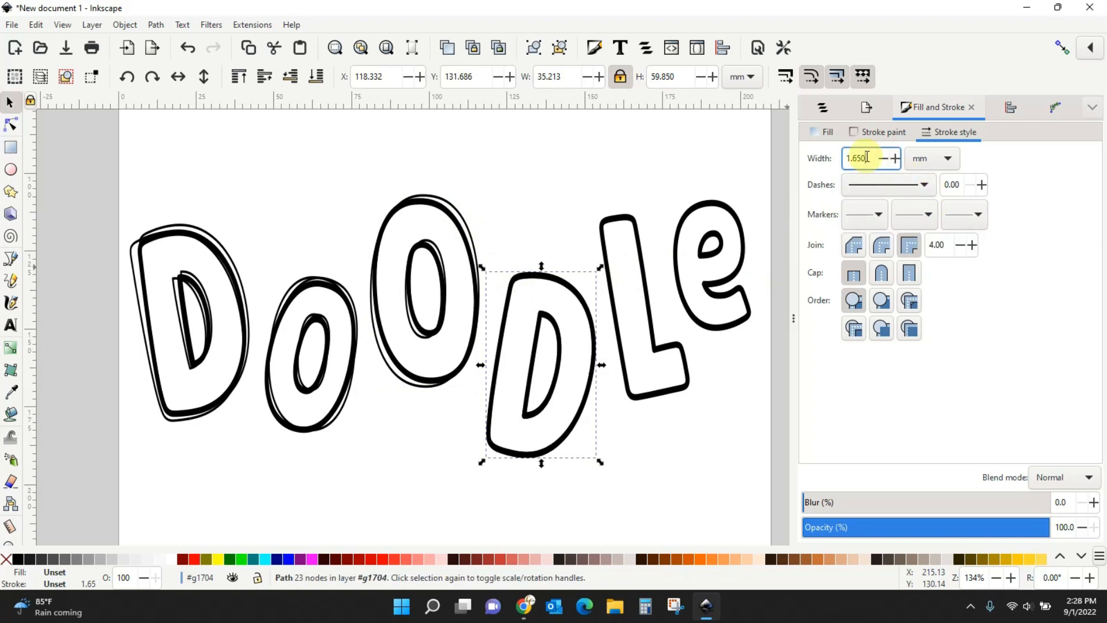
type("65")
key("Return")
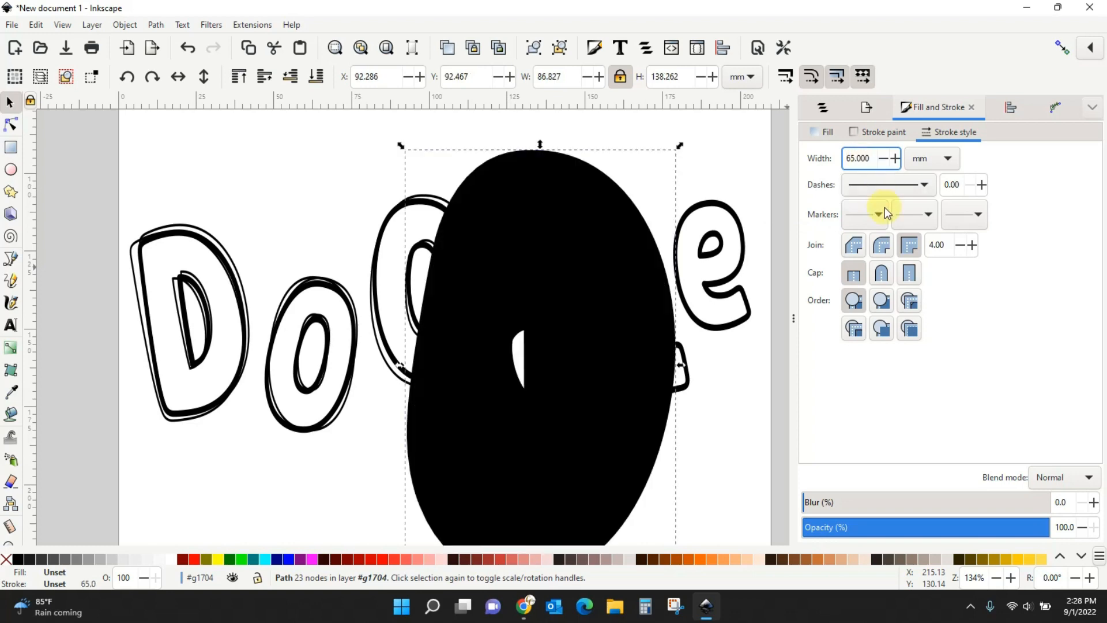
left_click_drag(867, 158, 833, 159)
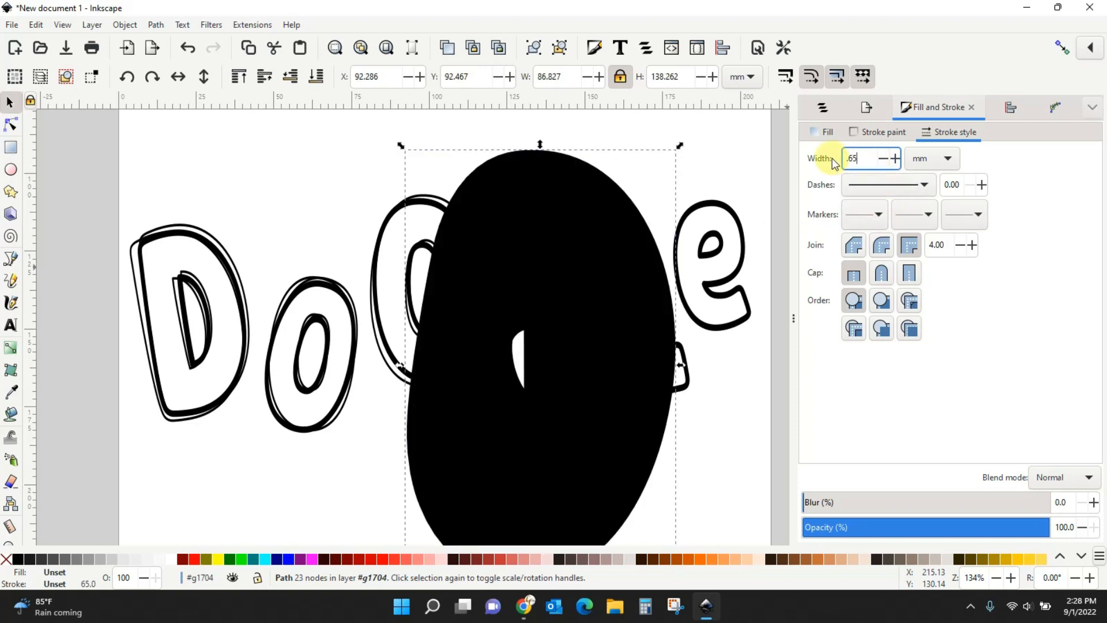
type(".65")
key("Return")
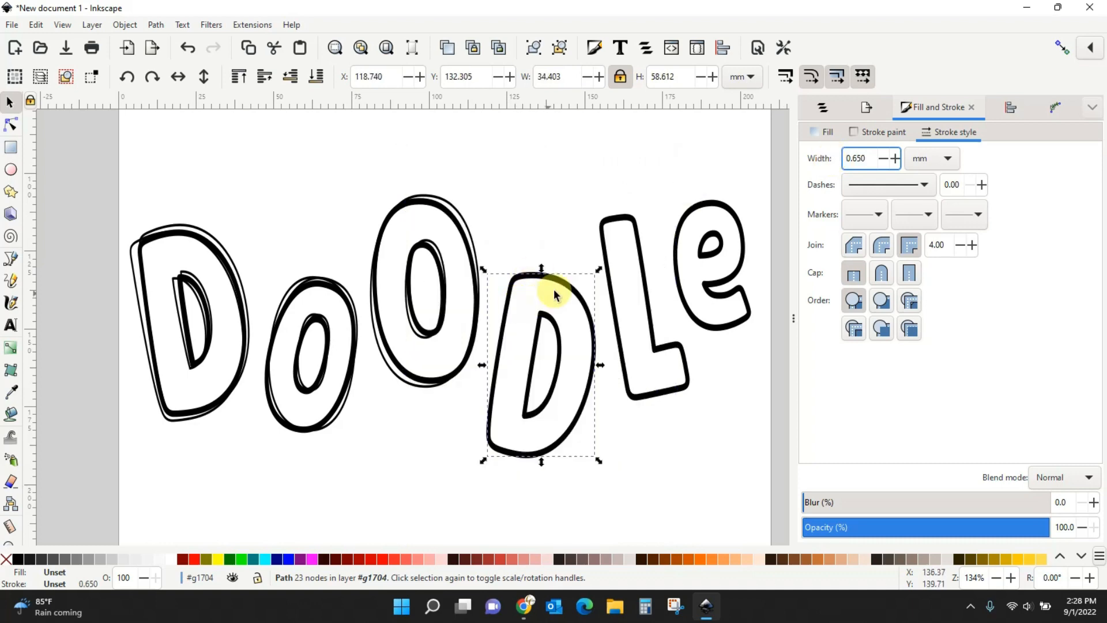
left_click_drag(598, 270, 562, 286)
left_click(580, 280)
Give the L's copy a 0.650 mm stroke, enlarge it, tilt it about 4° and nudge it up-left.
left_click(611, 290)
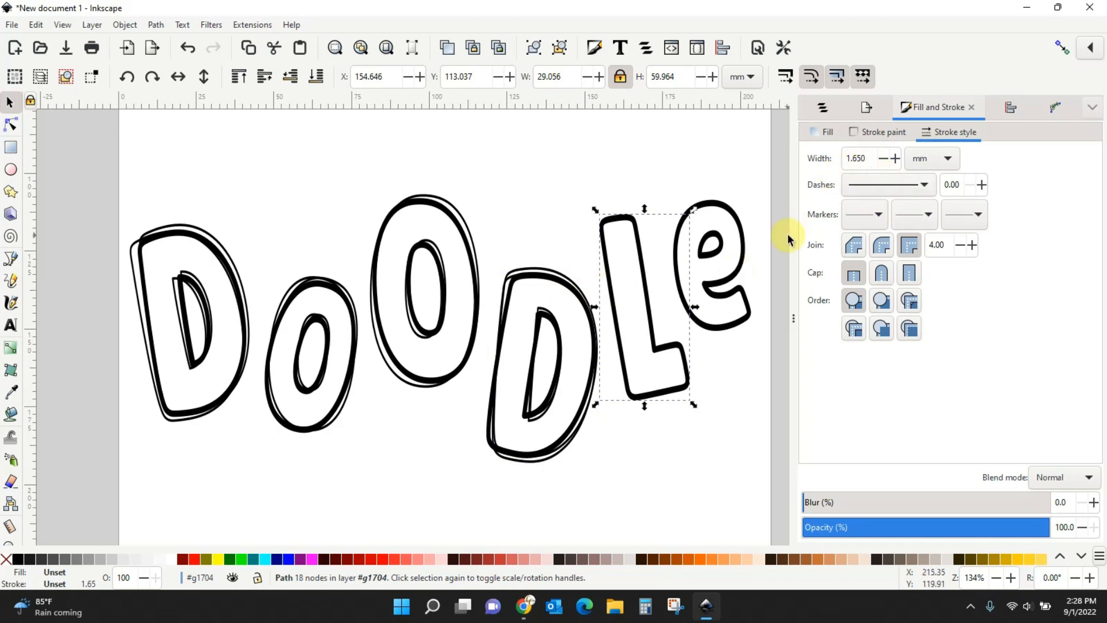
left_click_drag(869, 157, 834, 161)
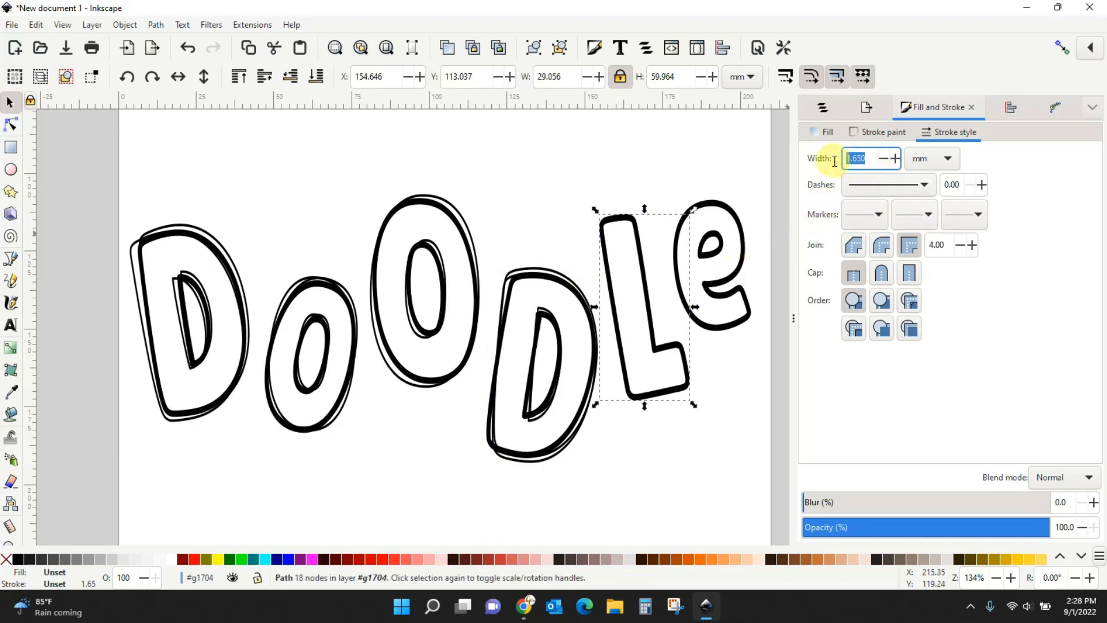
type("0.650")
key("Return")
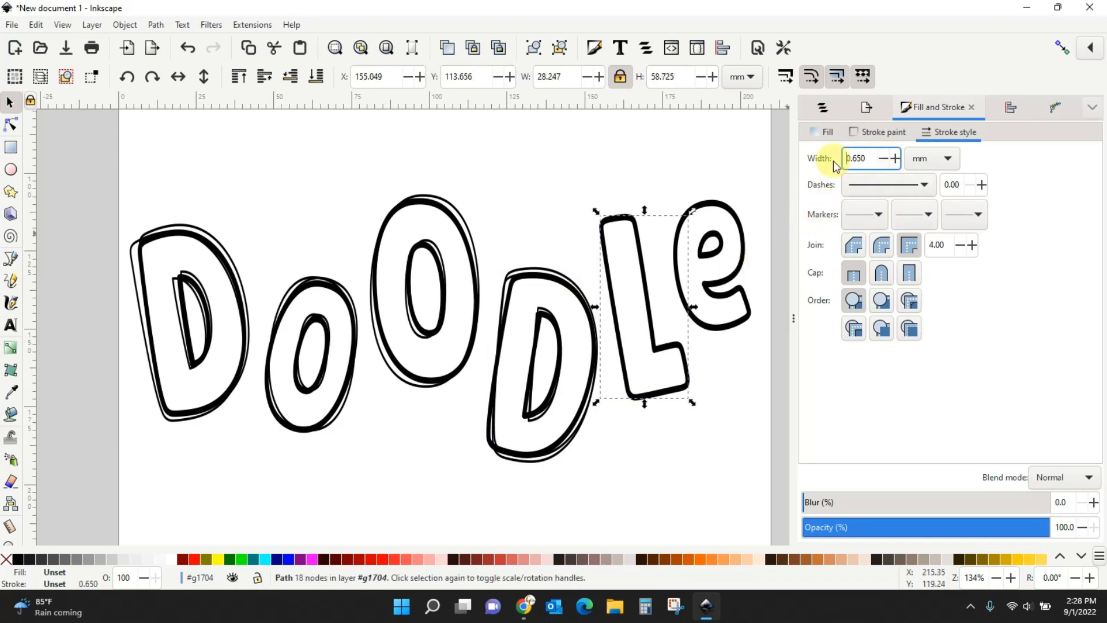
left_click_drag(693, 217, 704, 211)
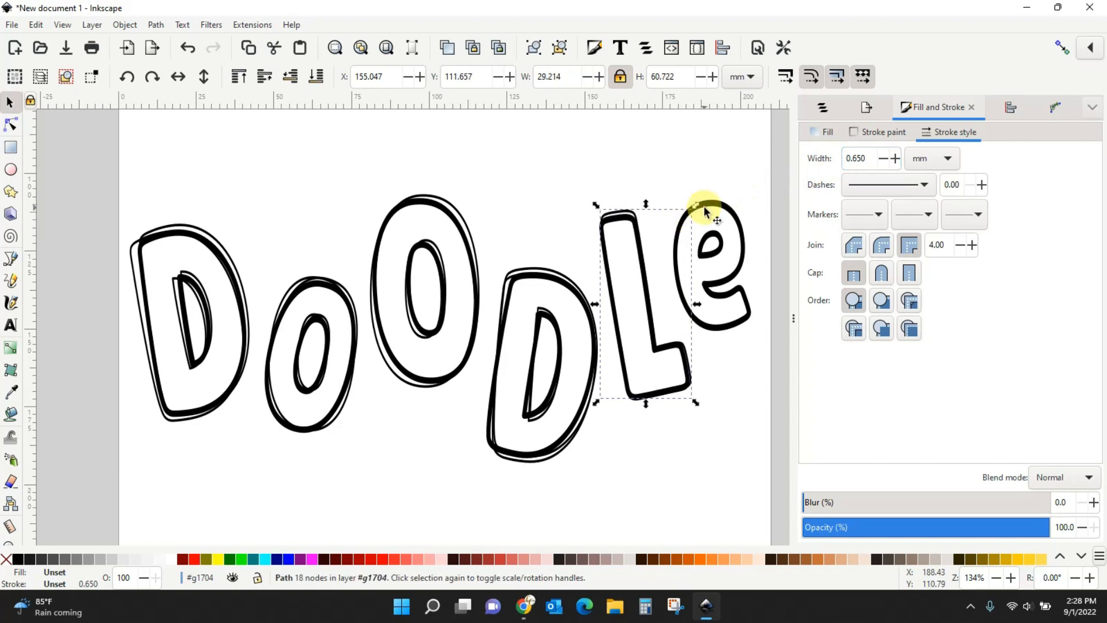
left_click(631, 218)
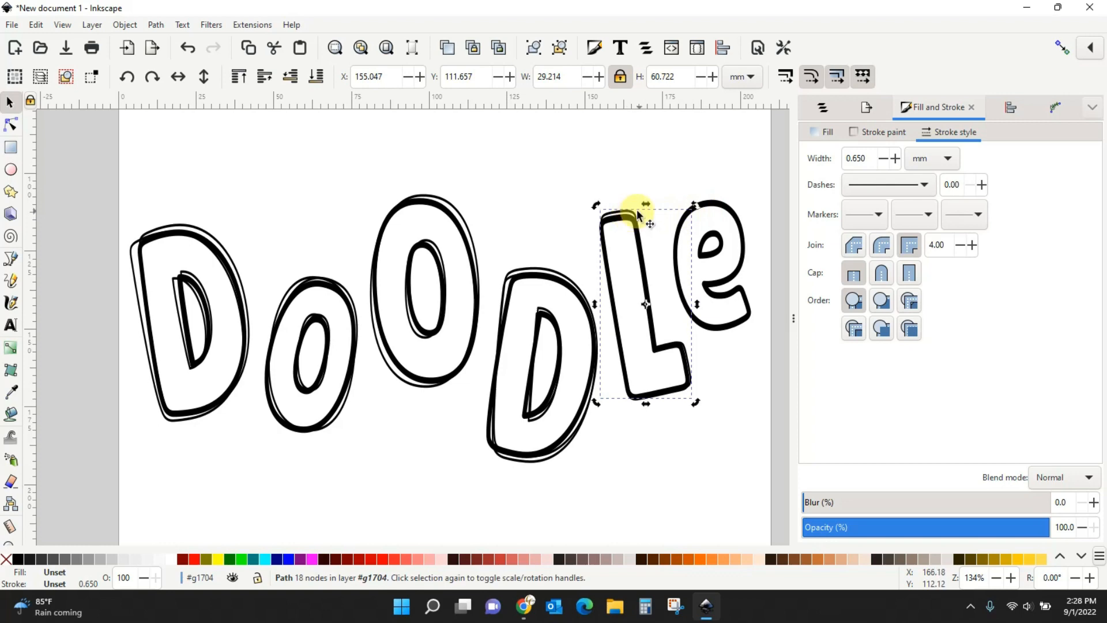
left_click_drag(699, 209, 701, 215)
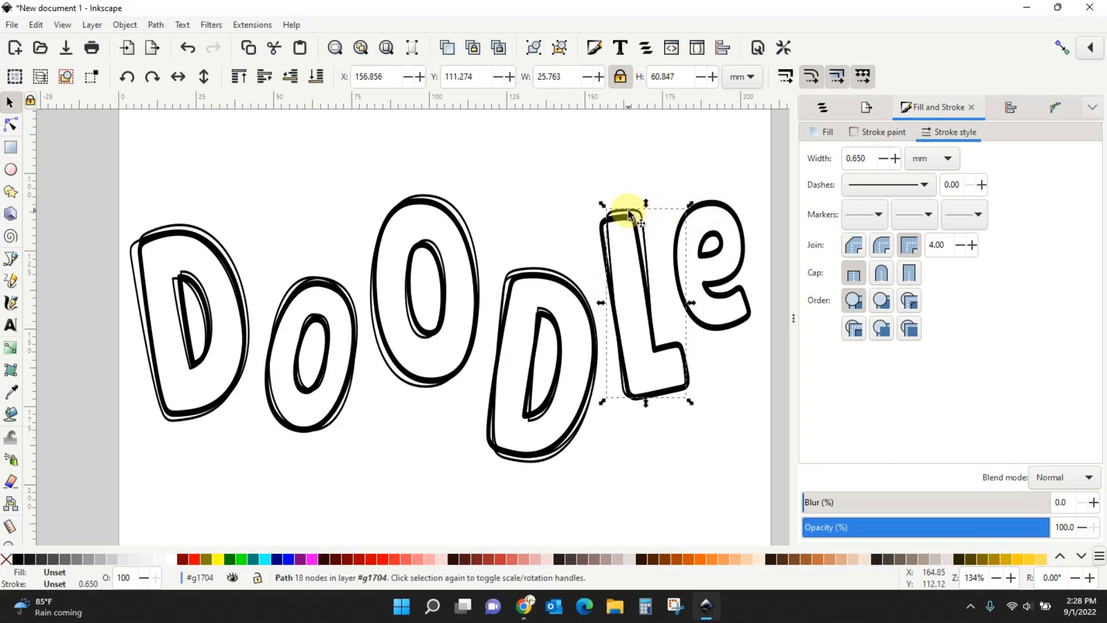
left_click_drag(637, 212, 633, 214)
Give the e's copy a 0.65 mm stroke, enlarge it and tilt it about 7°.
left_click(725, 322)
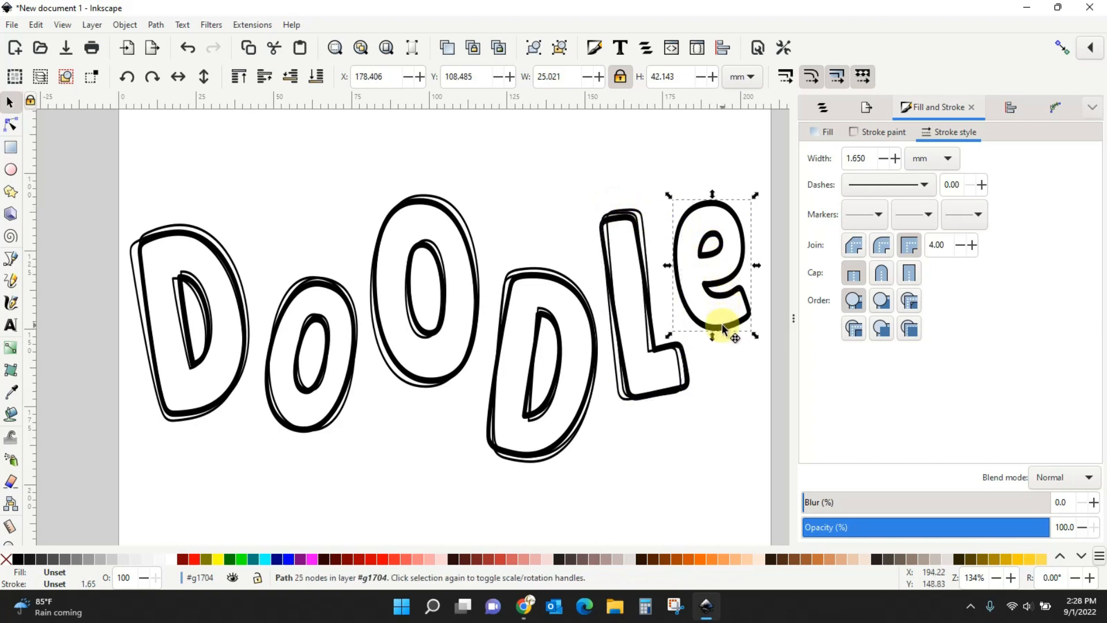
left_click(831, 162)
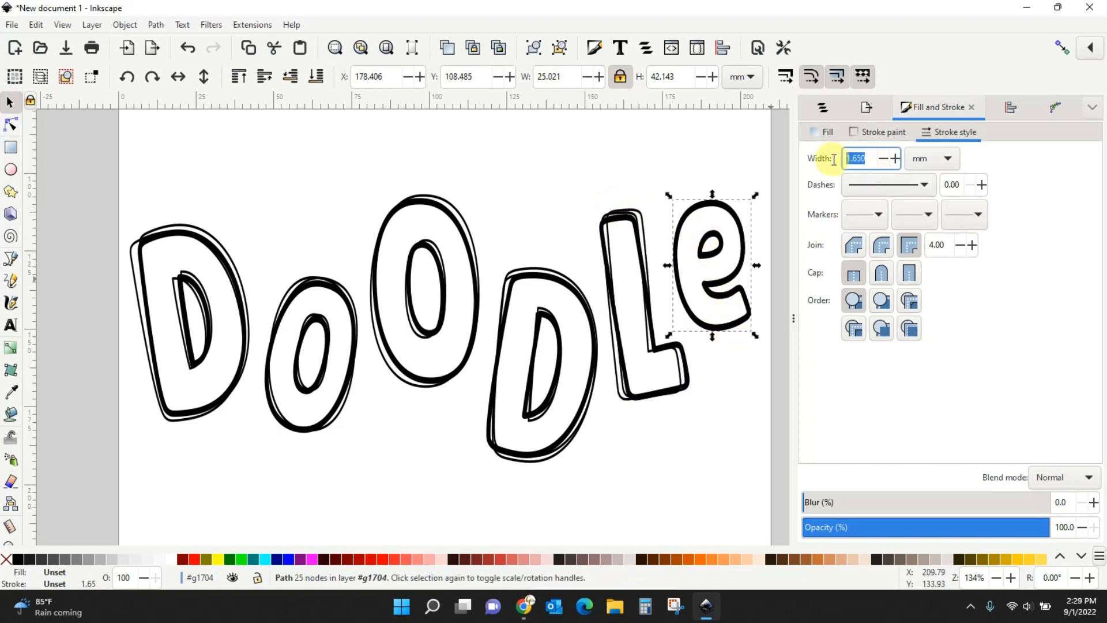
type(".65")
key("Return")
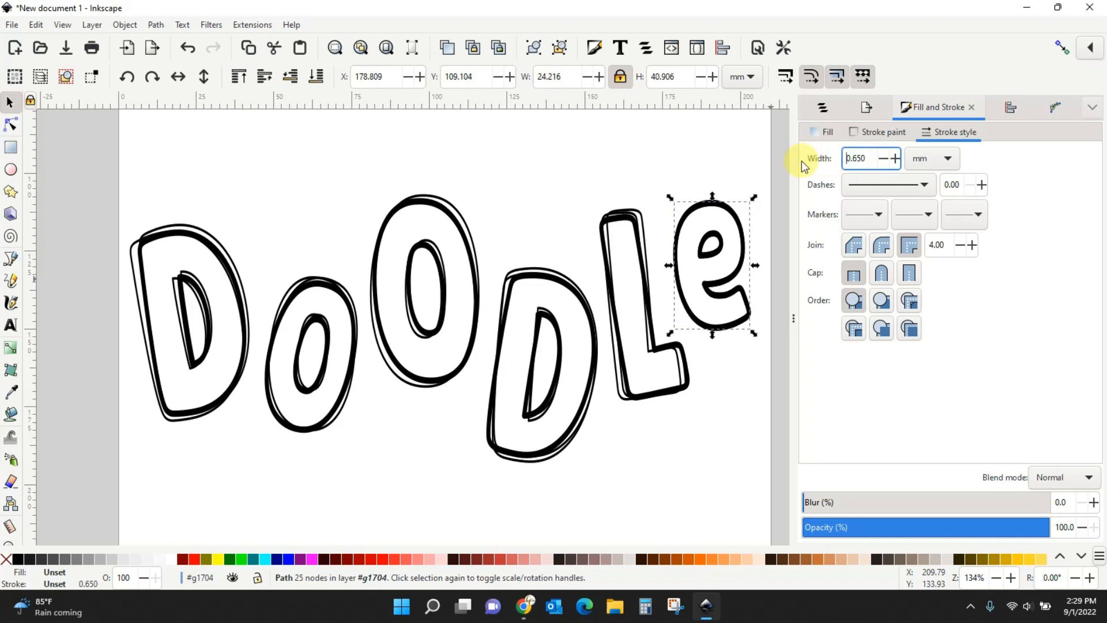
left_click_drag(754, 194, 749, 187)
left_click(738, 215)
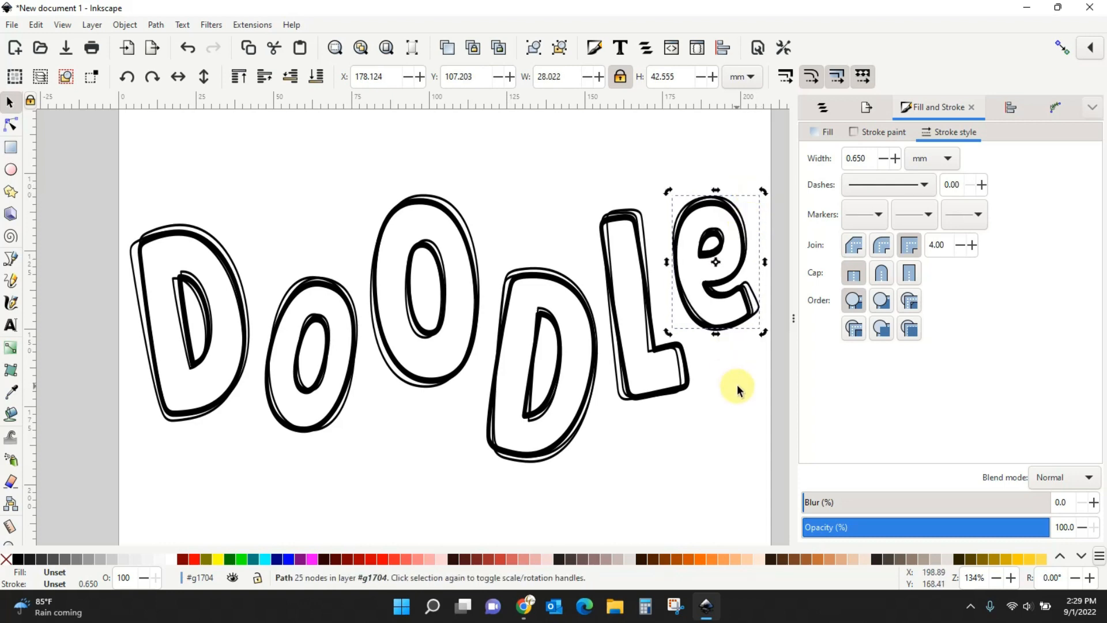
left_click(737, 385)
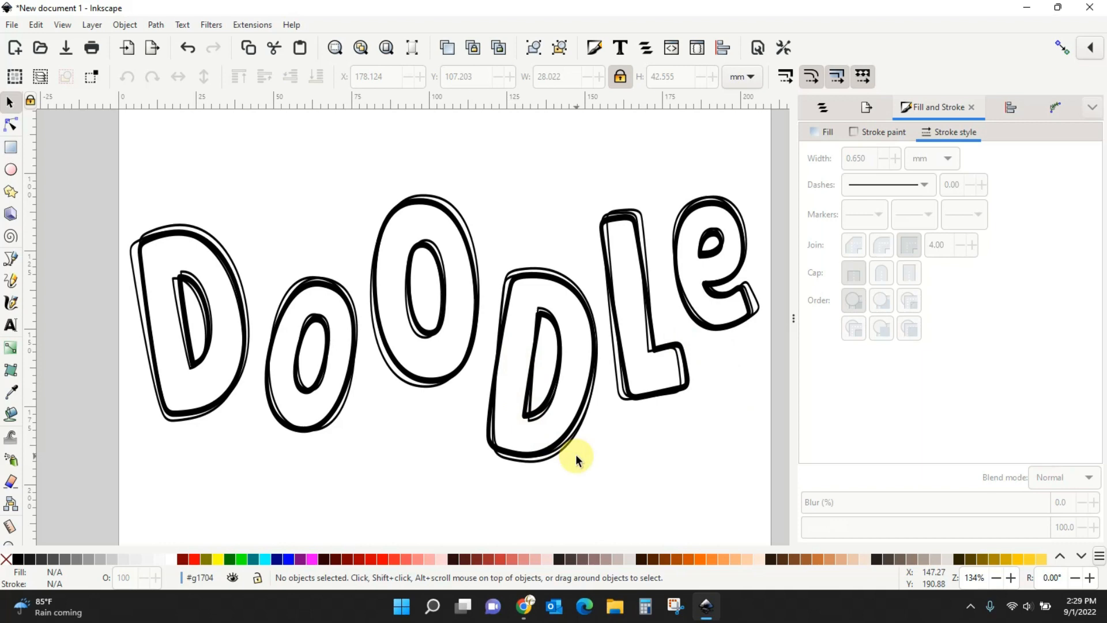
Choose the Pen (Bezier) tool in the toolbox for drawing regular Bezier paths.
left_click(14, 261)
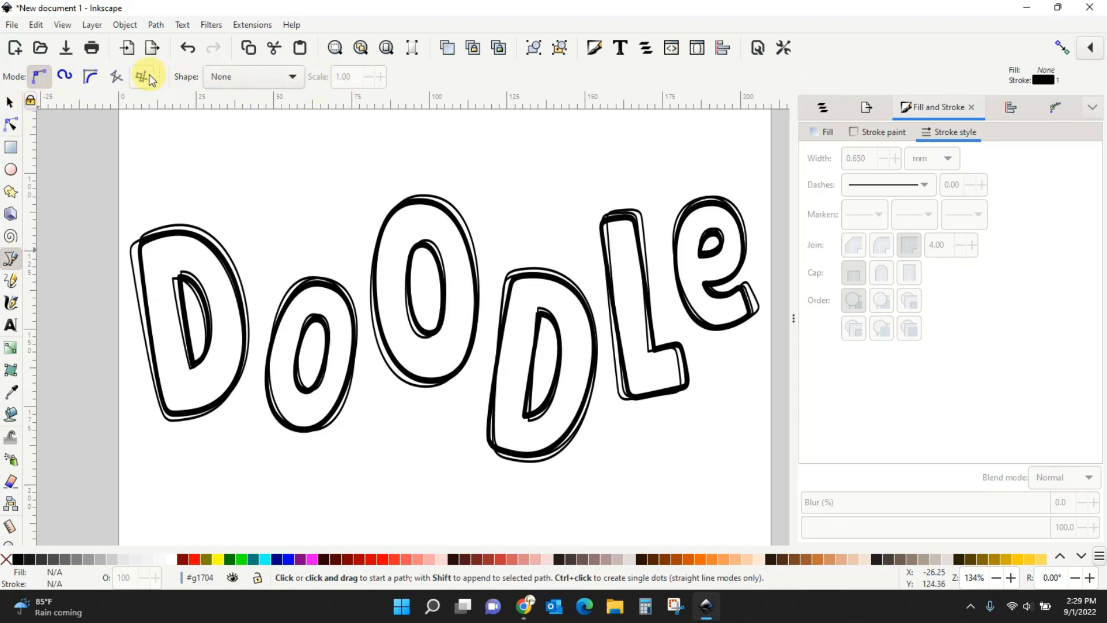
left_click(11, 170)
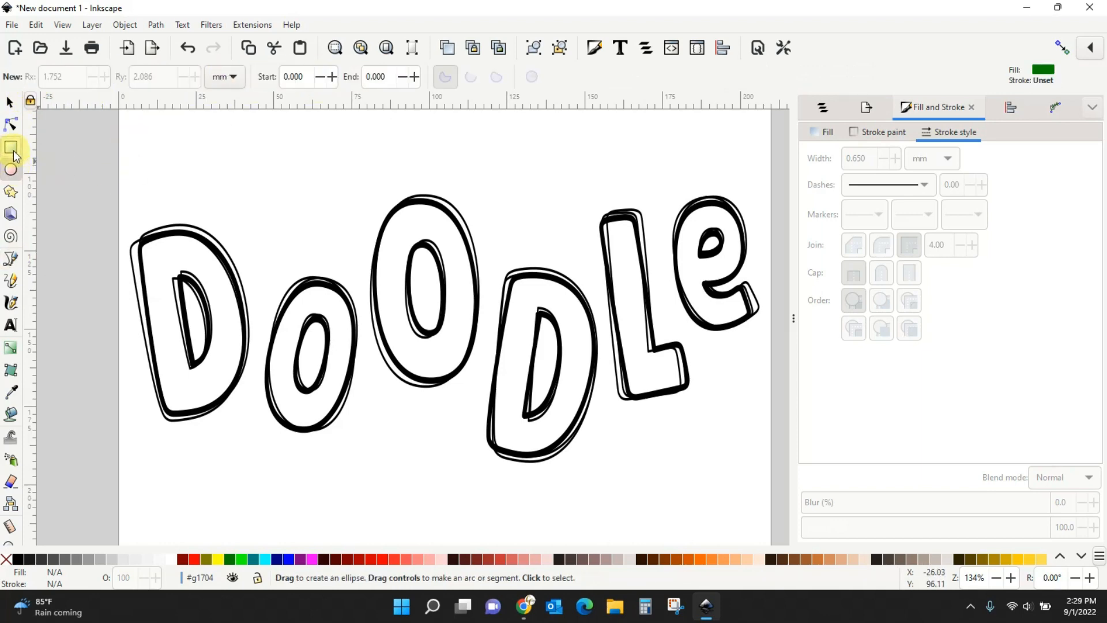
left_click(13, 151)
left_click(11, 215)
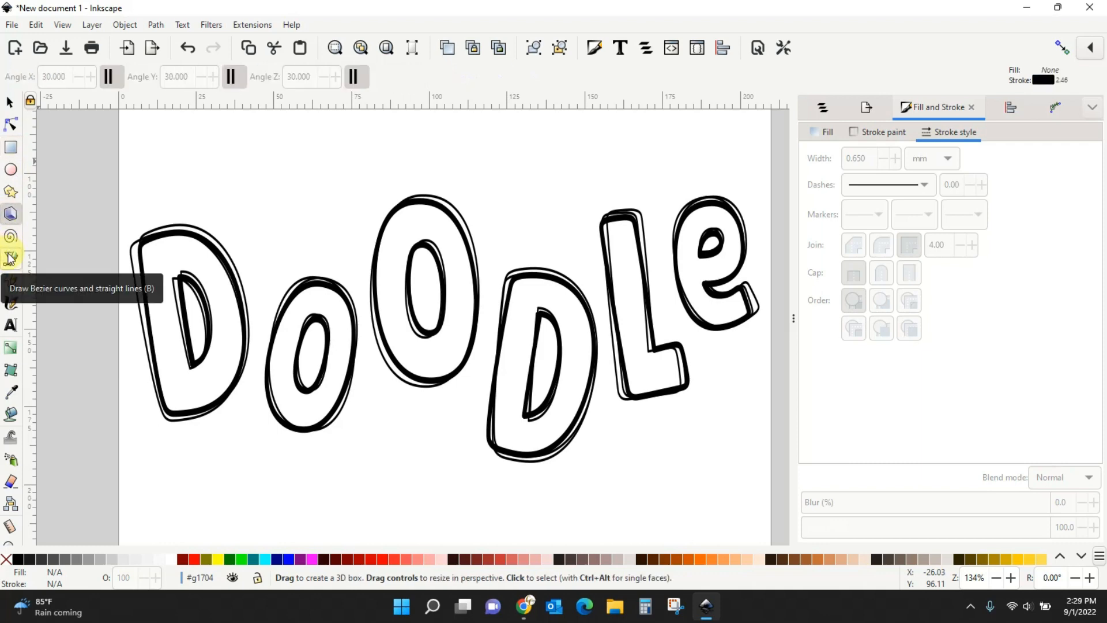
left_click(10, 259)
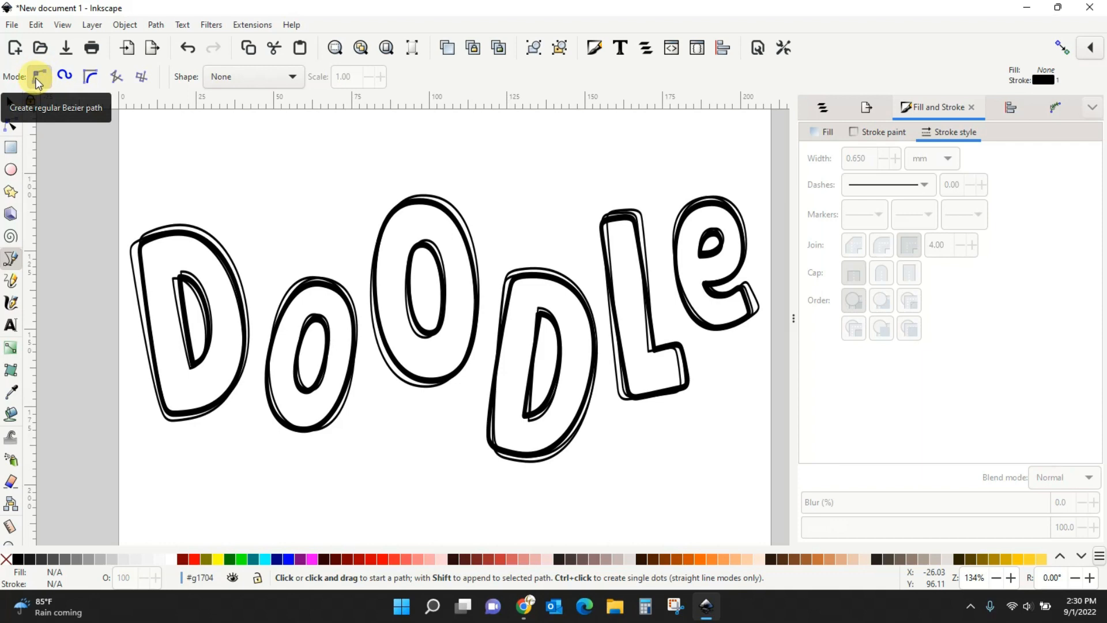
With path shape set to None, draw a short zigzag over the first D's top-left corner.
left_click(231, 78)
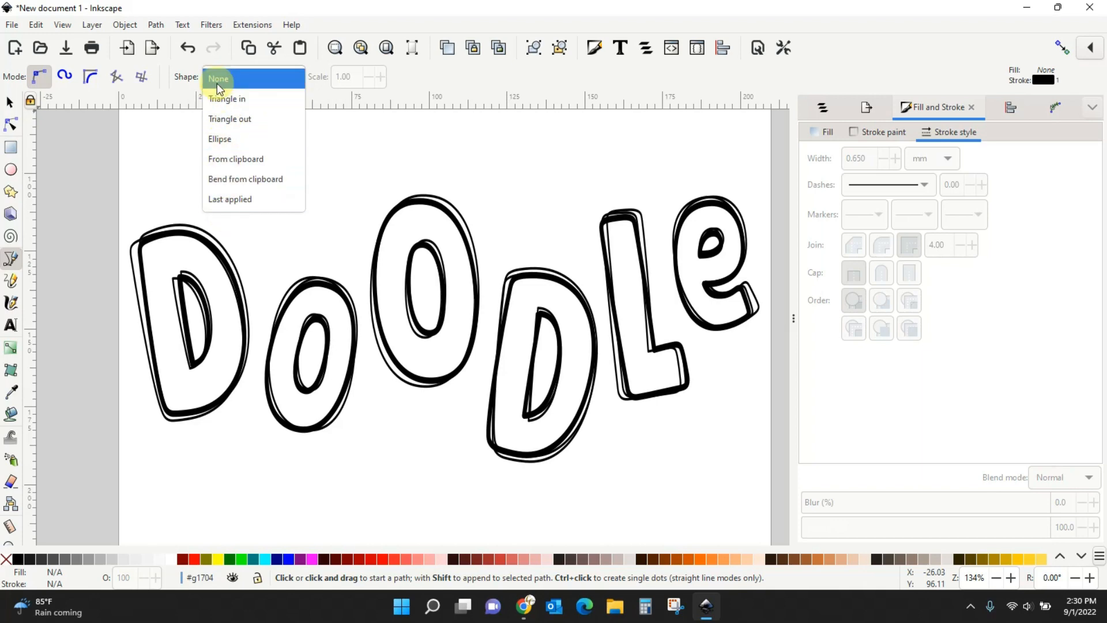
left_click(217, 83)
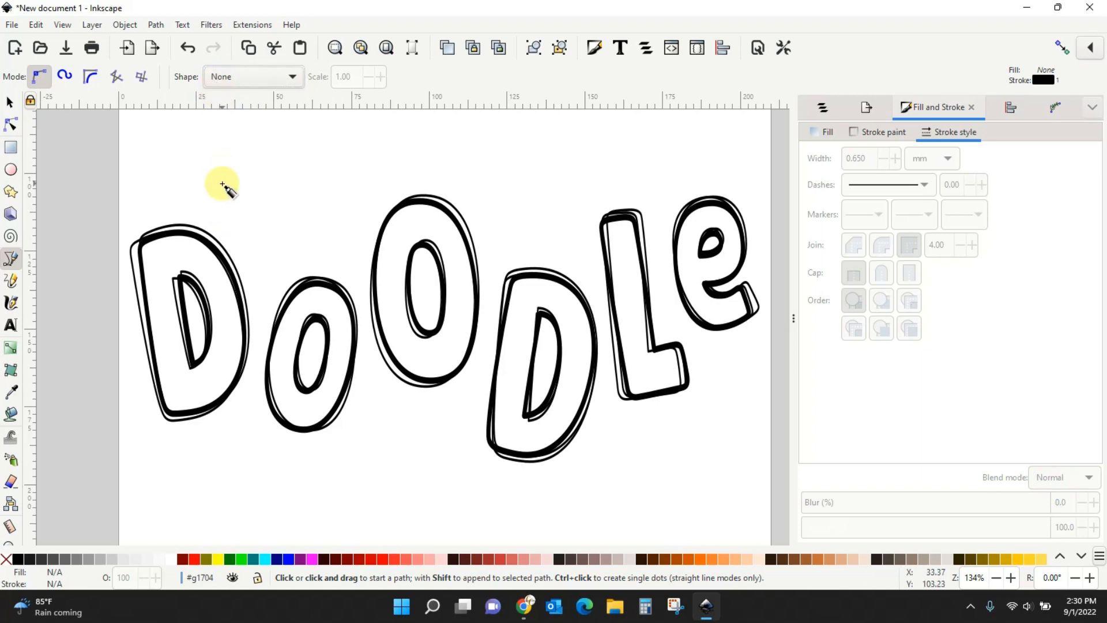
left_click(122, 268)
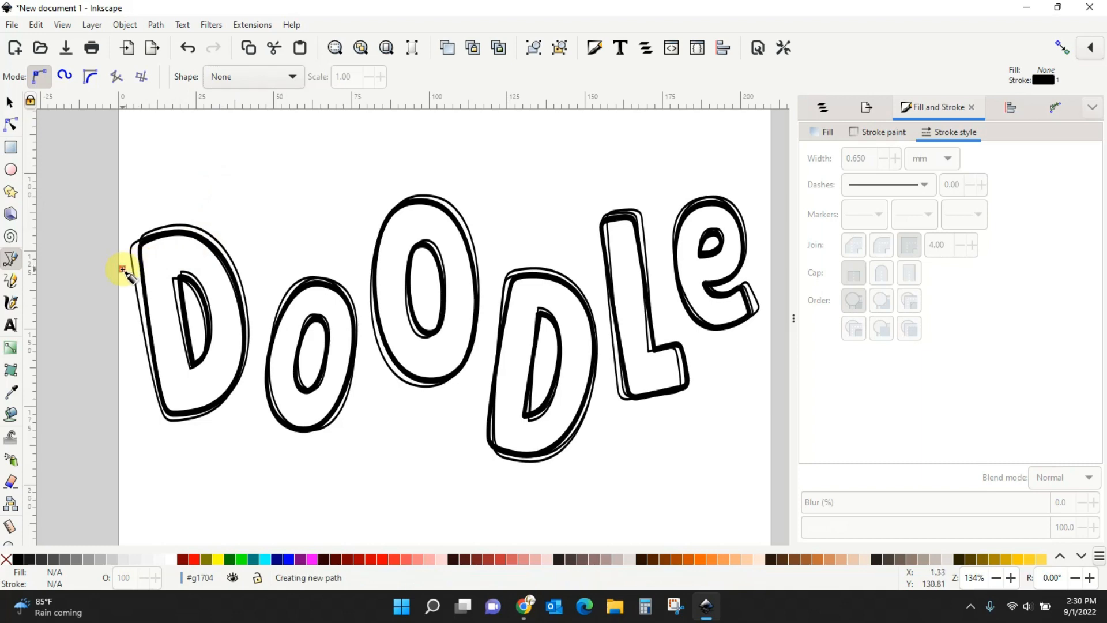
left_click(148, 259)
left_click(127, 283)
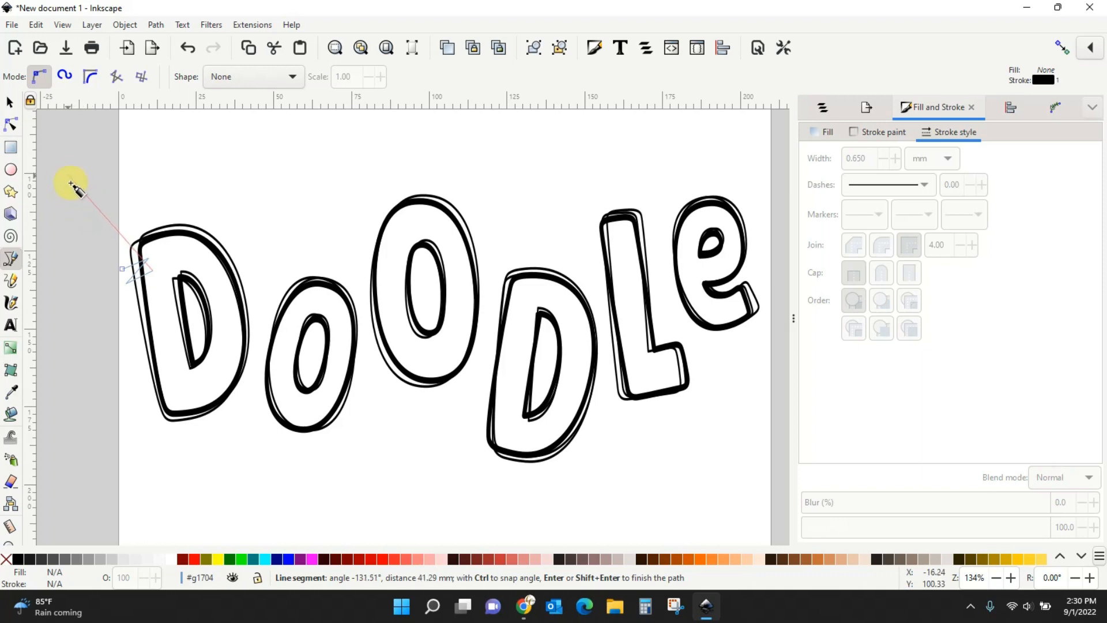
left_click(9, 104)
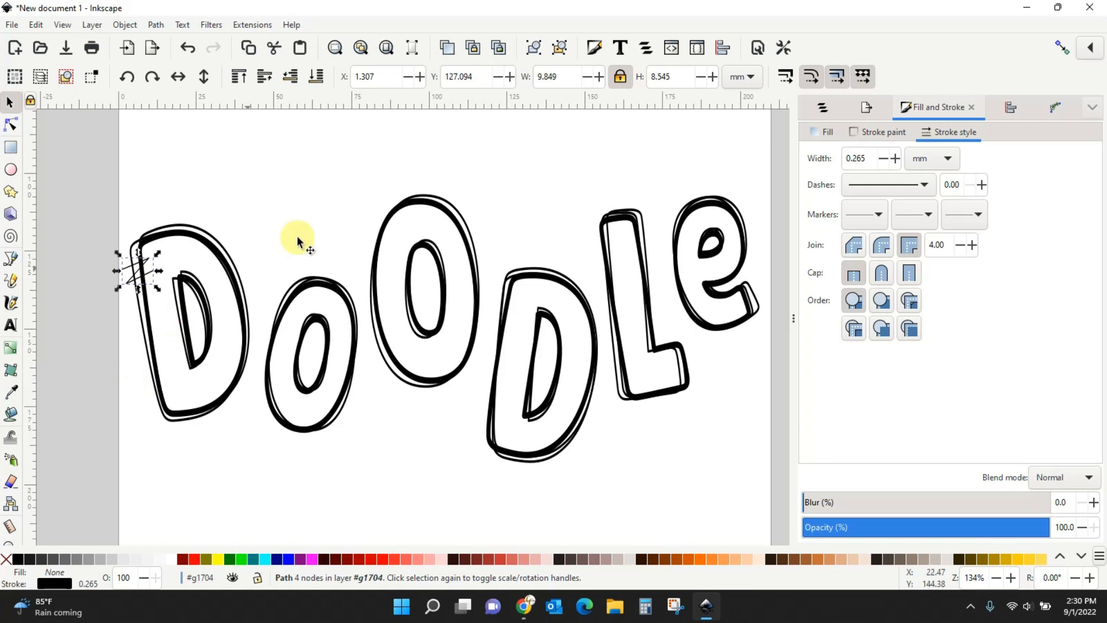
Set the zigzag's stroke width to 0.650 mm.
left_click(895, 158)
left_click(895, 158)
left_click(895, 158)
left_click(895, 158)
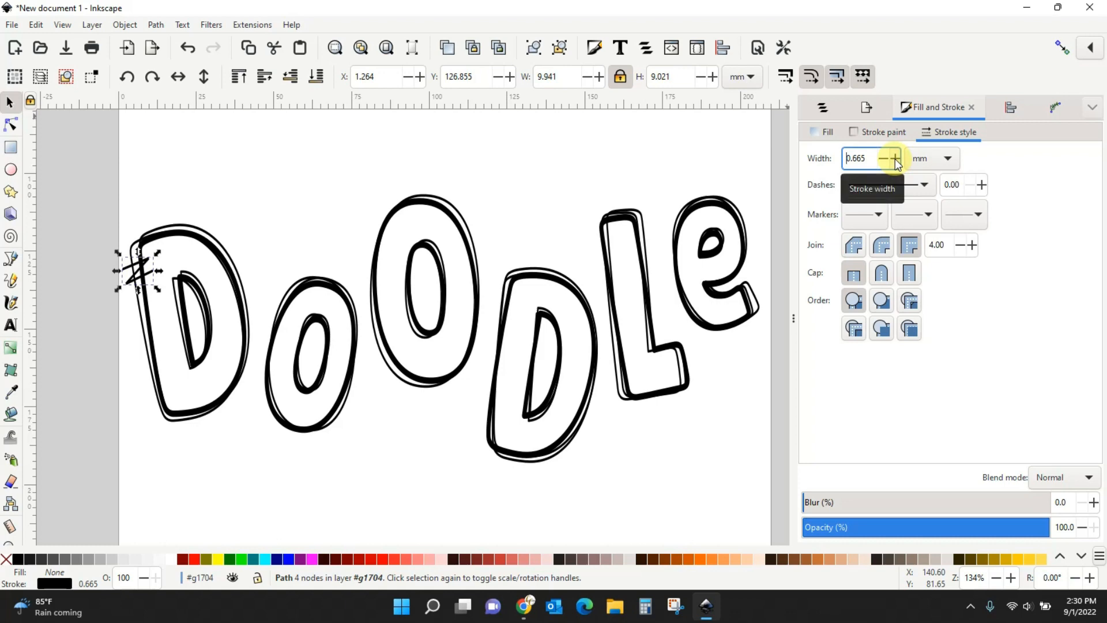
left_click_drag(872, 158, 855, 158)
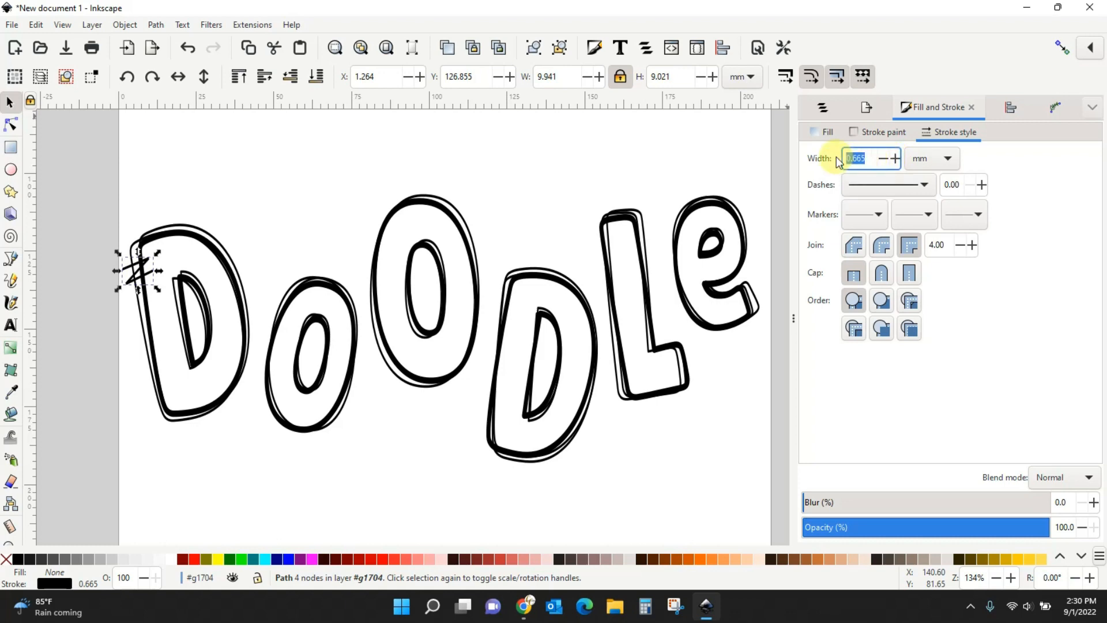
type("0.650")
left_click(883, 245)
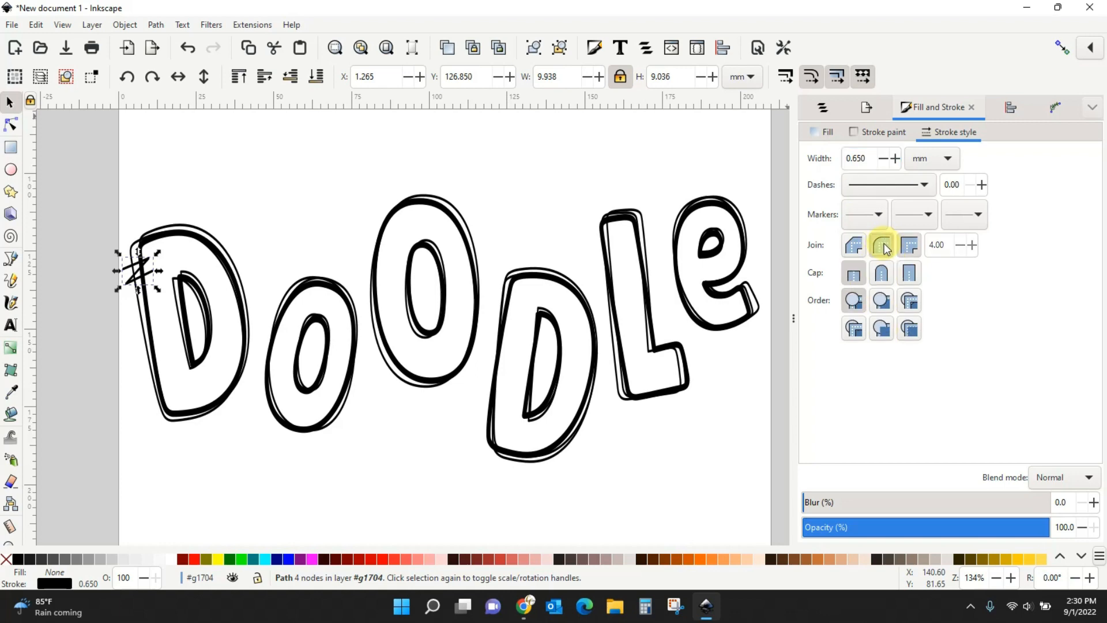
left_click(883, 273)
left_click(883, 275)
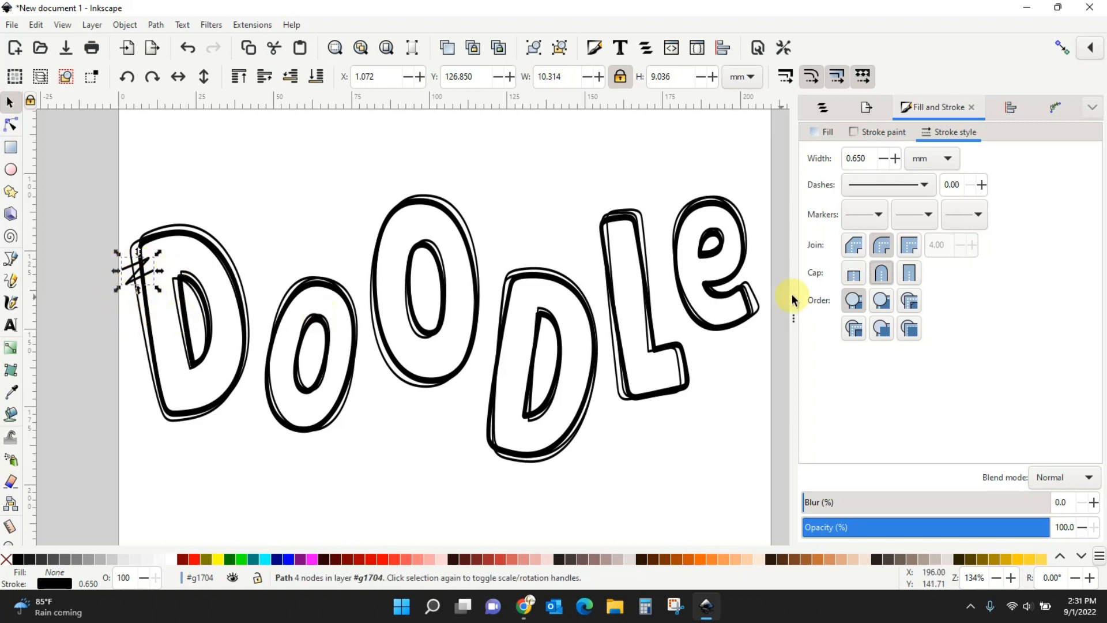
left_click(854, 245)
left_click(854, 274)
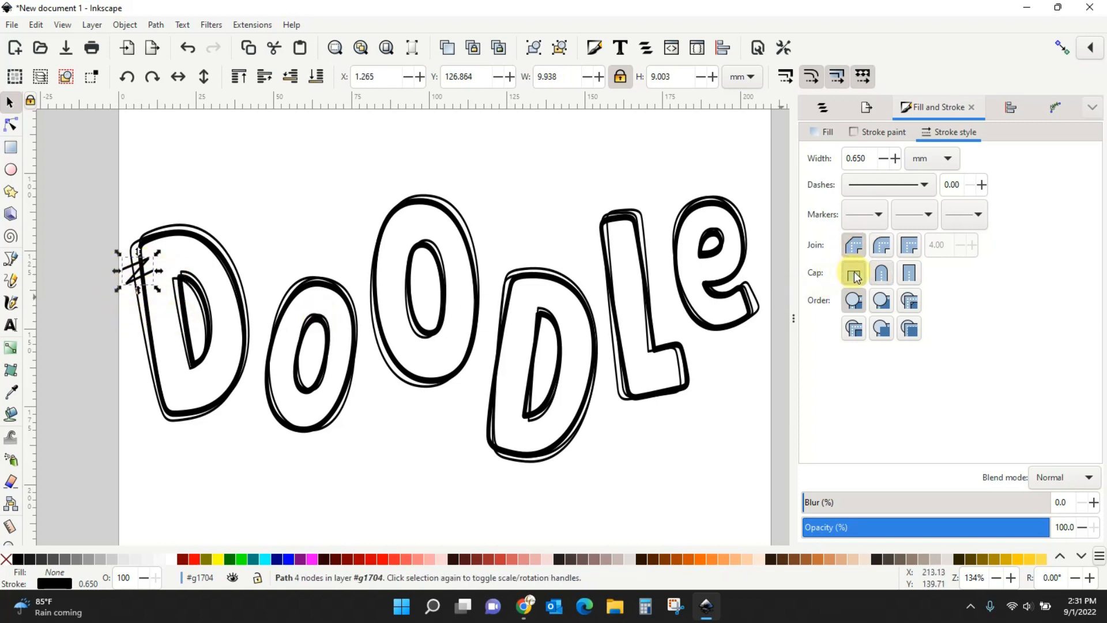
Zoom in on the first D and give the zigzag round joins and round caps.
key("plus")
key("plus")
key("plus")
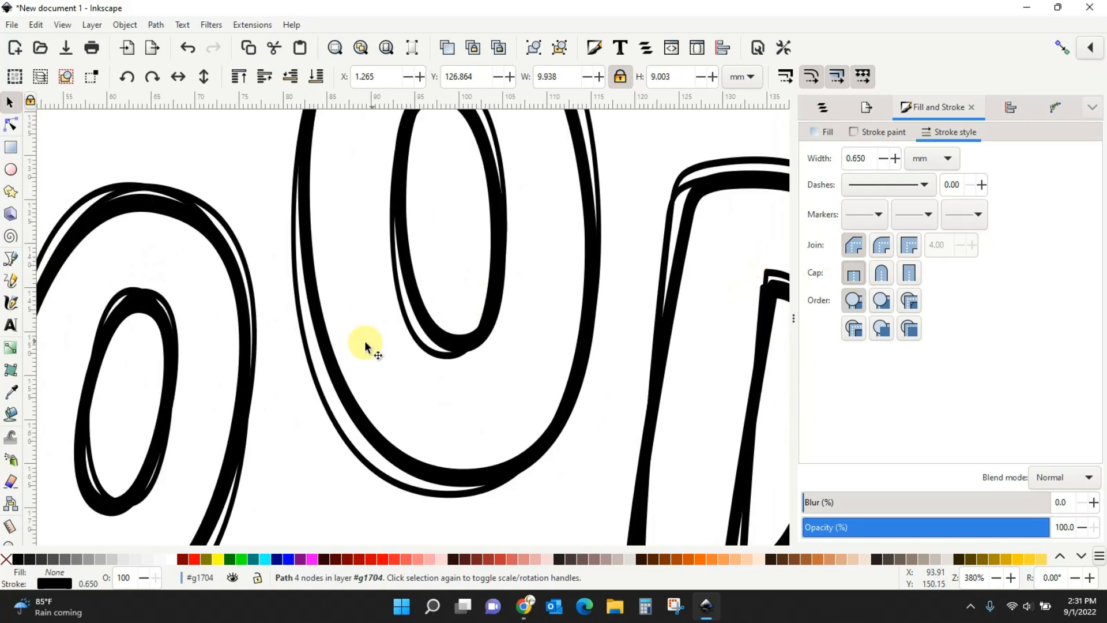
left_click_drag(303, 341, 725, 360)
left_click_drag(176, 295, 529, 334)
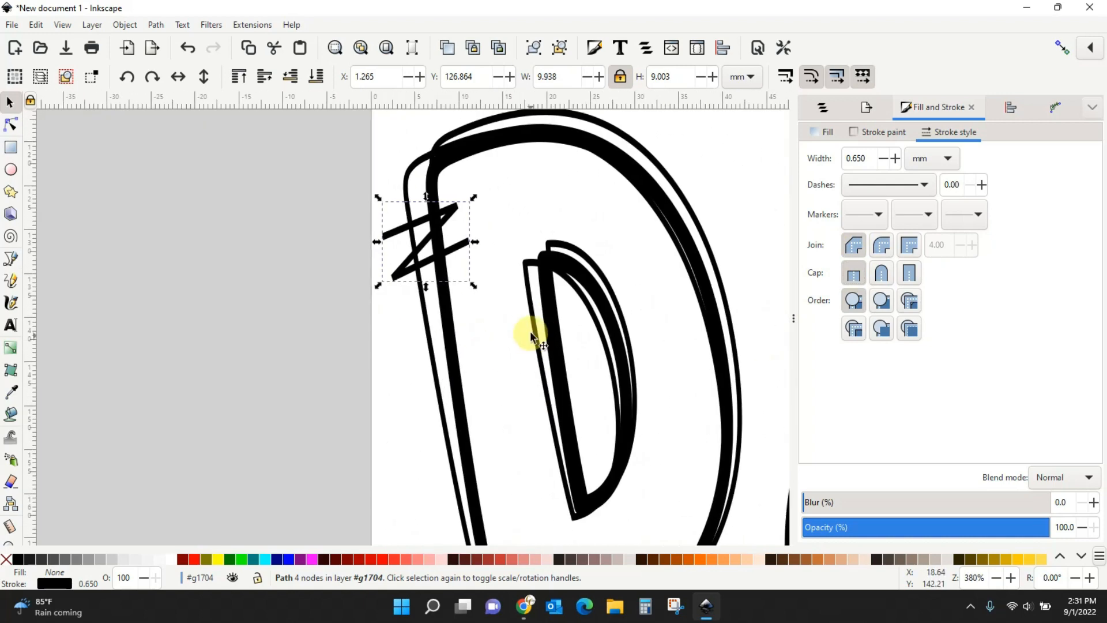
left_click(487, 218)
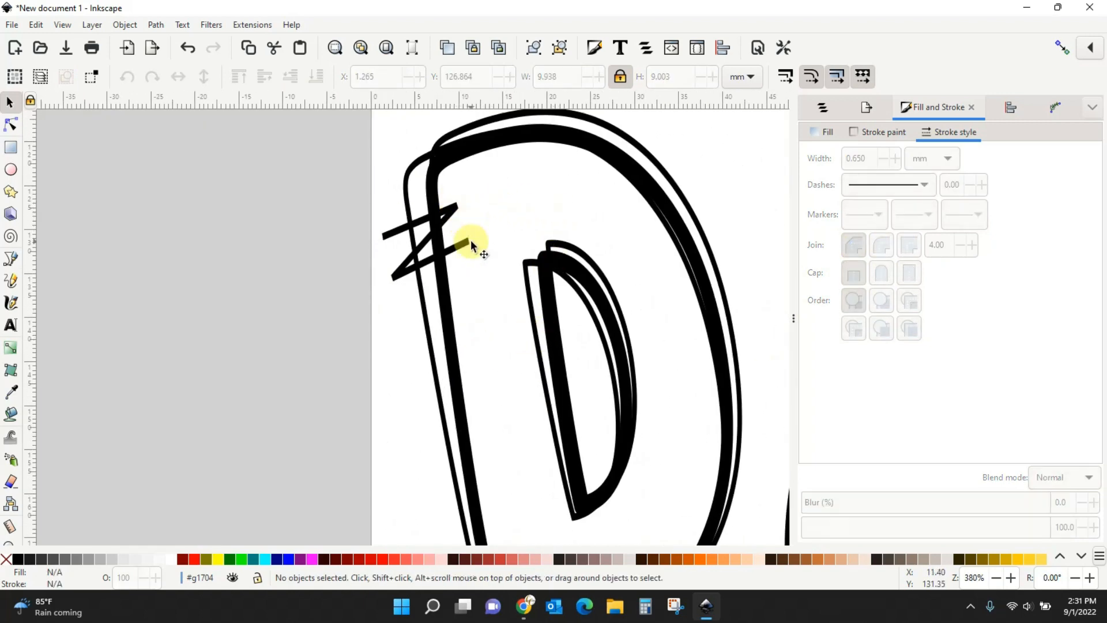
left_click(402, 273)
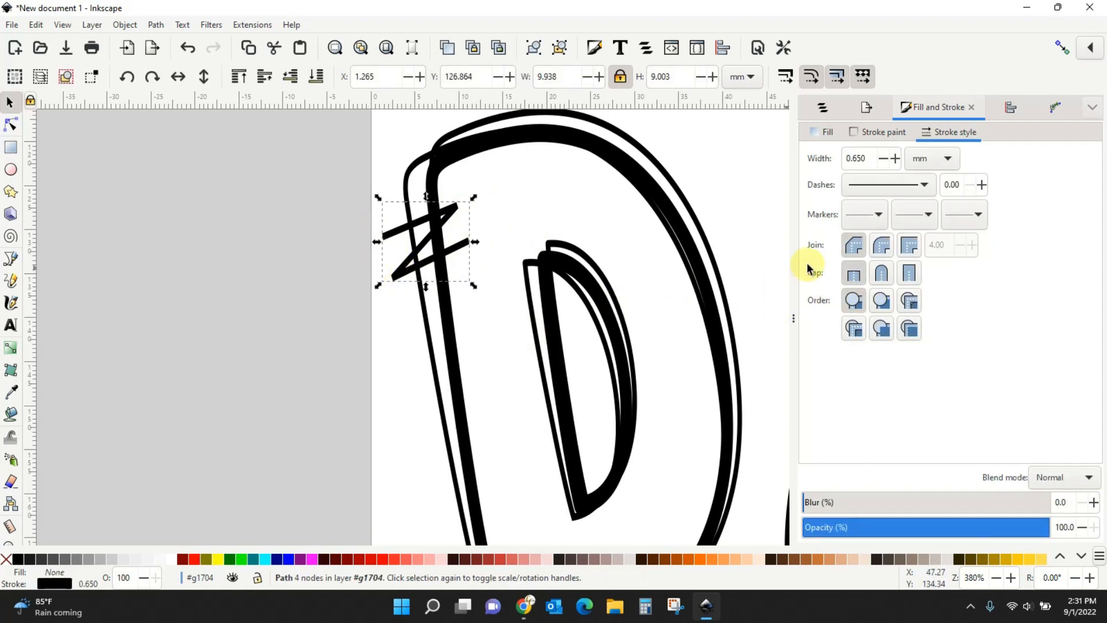
left_click(881, 246)
left_click(888, 275)
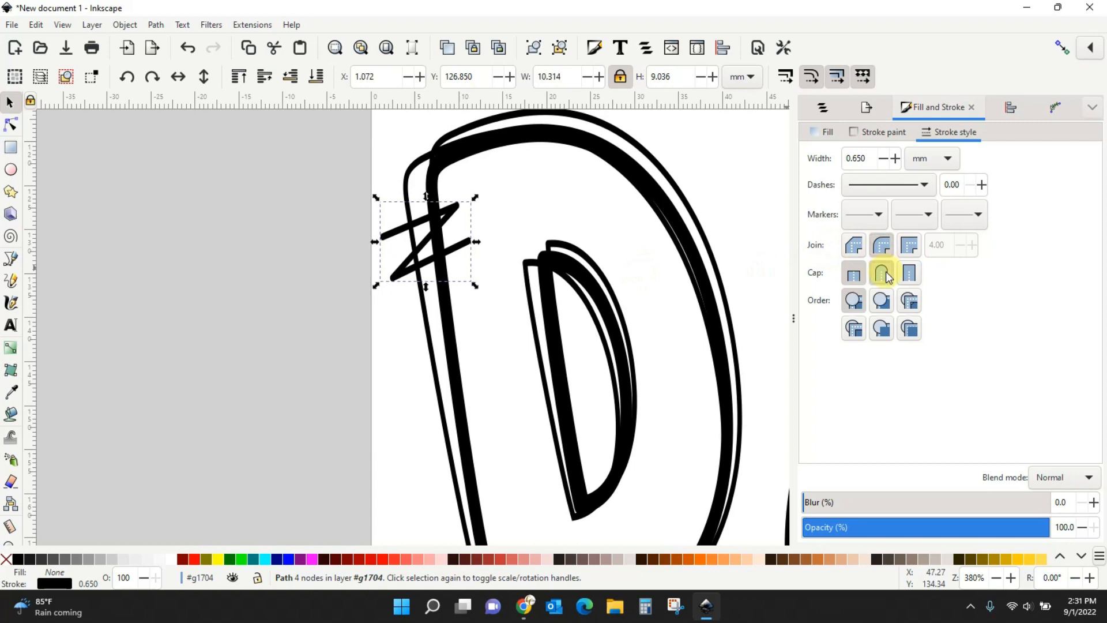
left_click(514, 219)
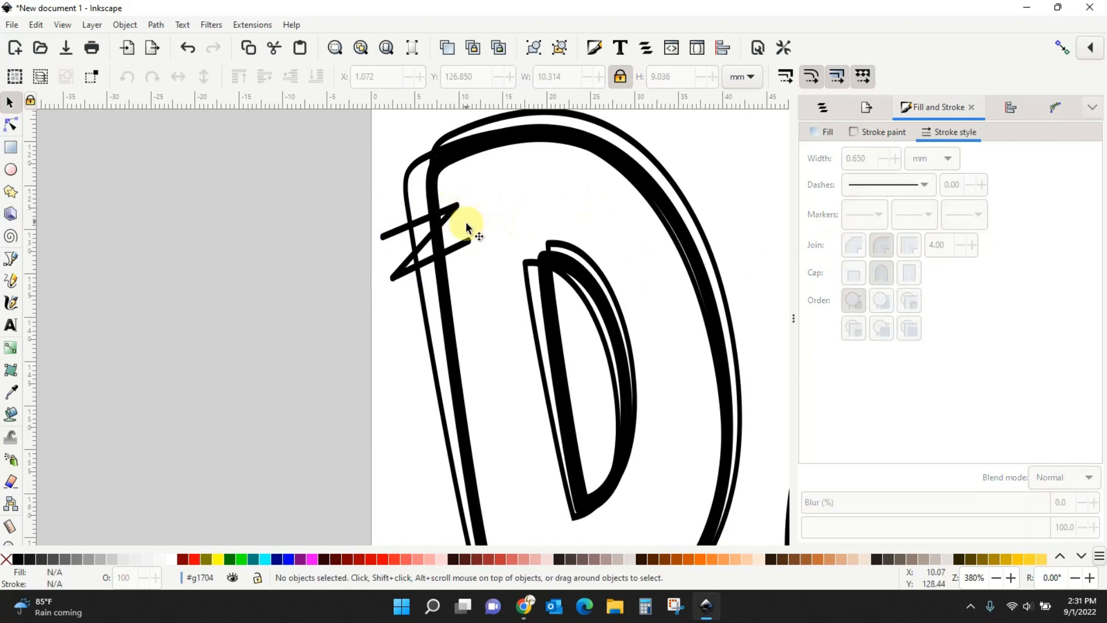
left_click(394, 277)
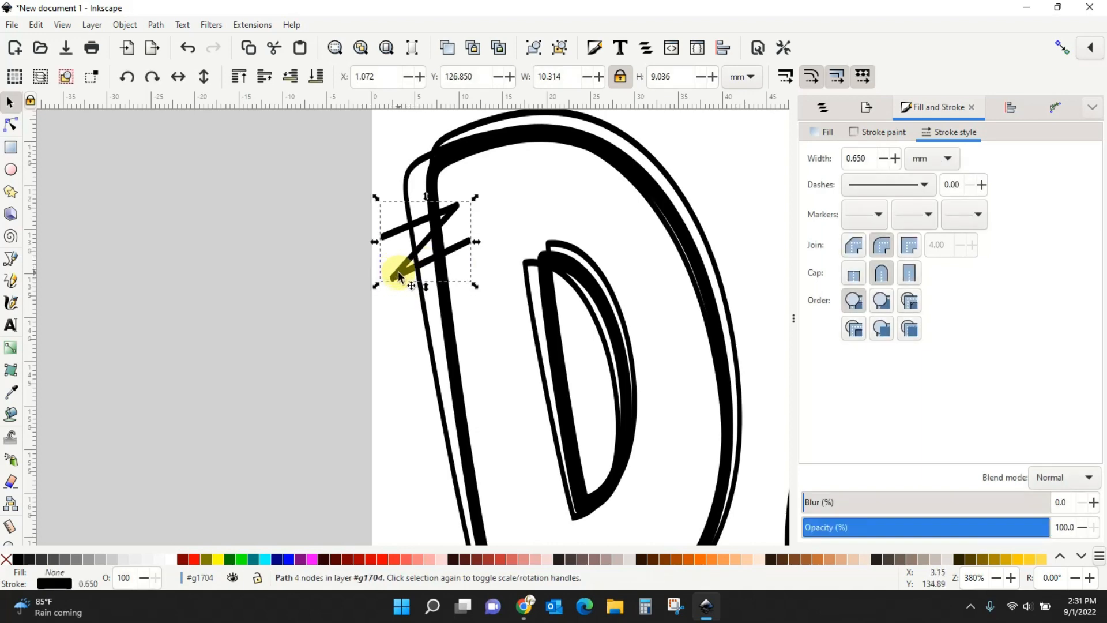
Pull the zigzag's end nodes inward and upward, then nudge it onto the first D's corner.
left_click(12, 130)
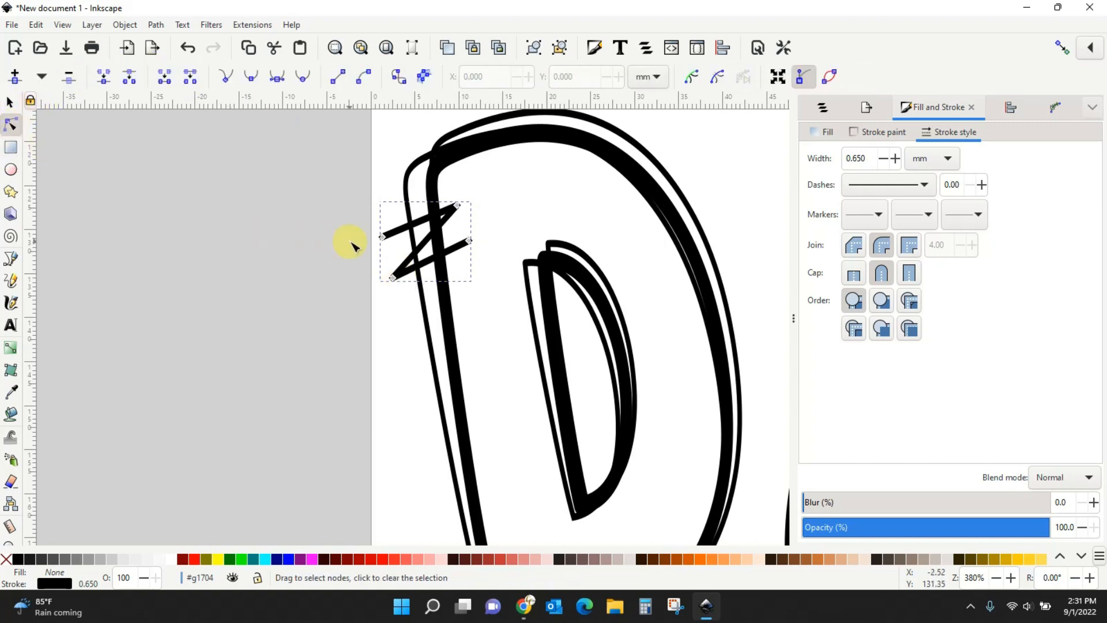
left_click_drag(382, 237, 383, 214)
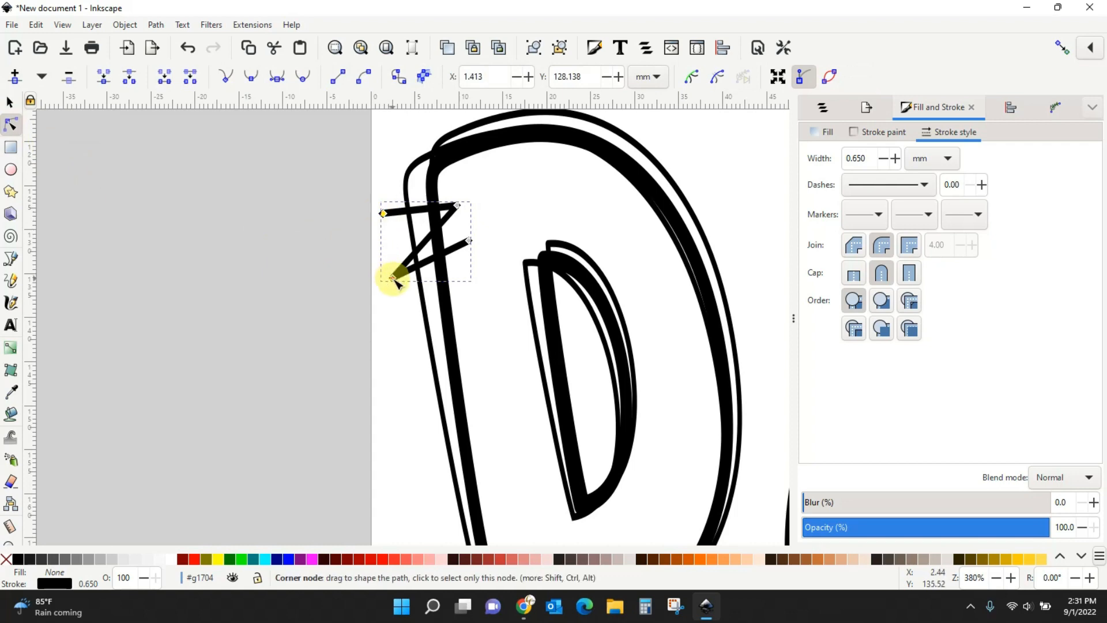
left_click_drag(393, 278, 394, 246)
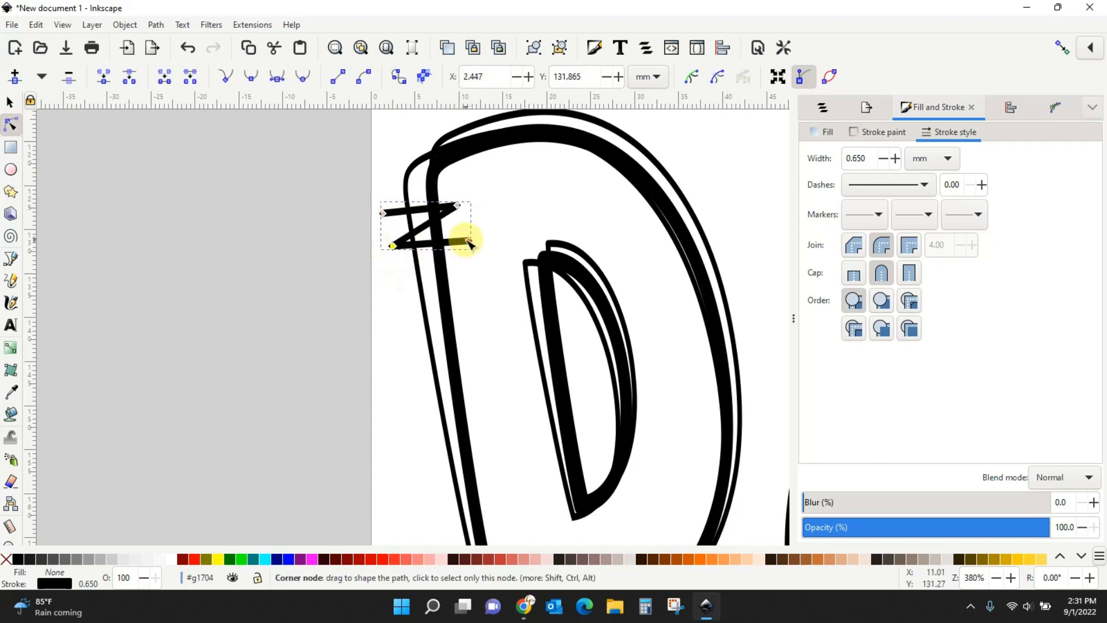
left_click_drag(469, 241, 443, 206)
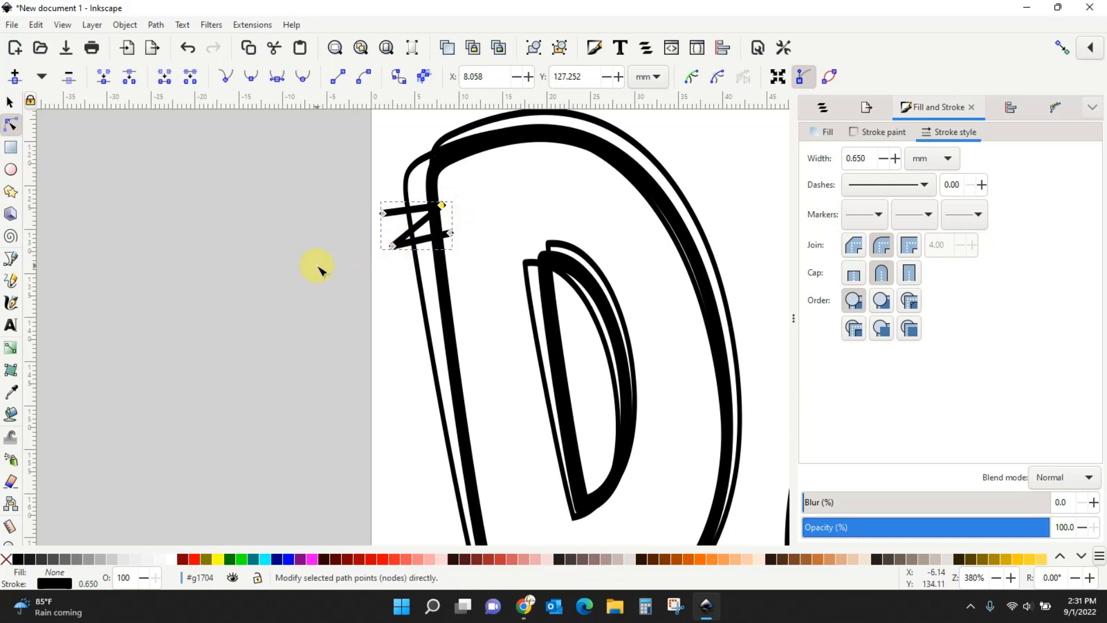
left_click(318, 268)
left_click(10, 104)
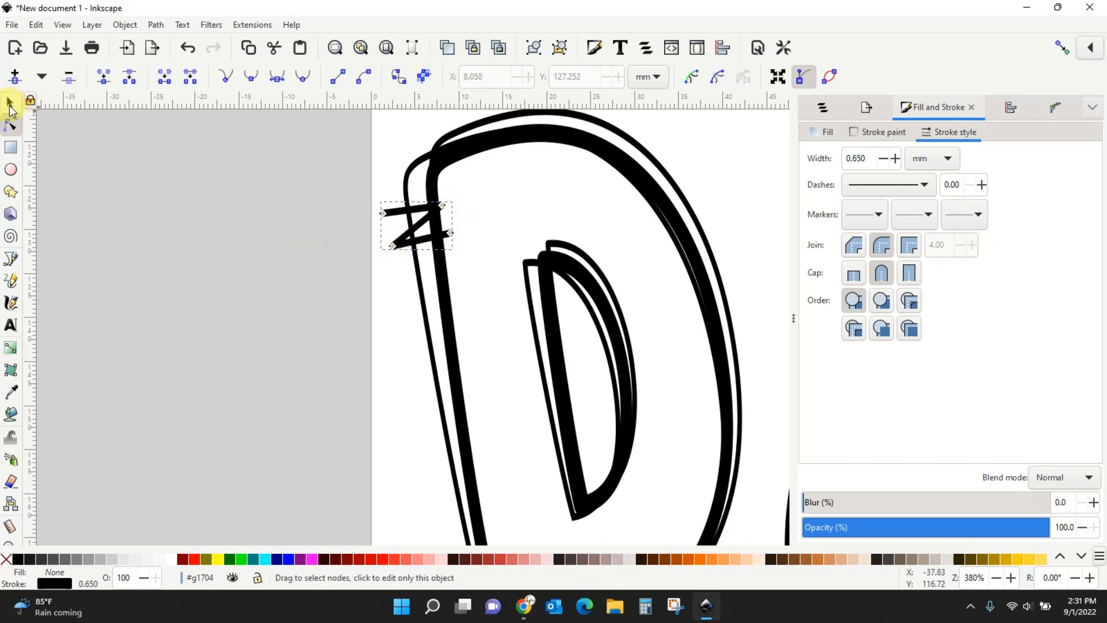
left_click_drag(394, 243, 406, 237)
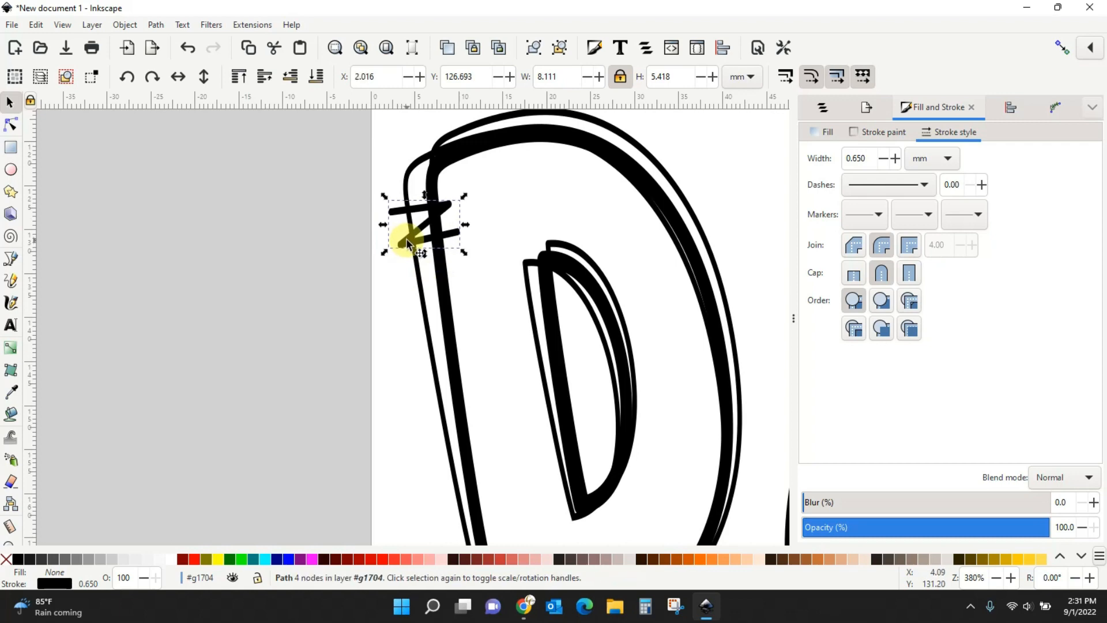
key("minus")
key("minus")
key("minus")
key("minus")
key("minus")
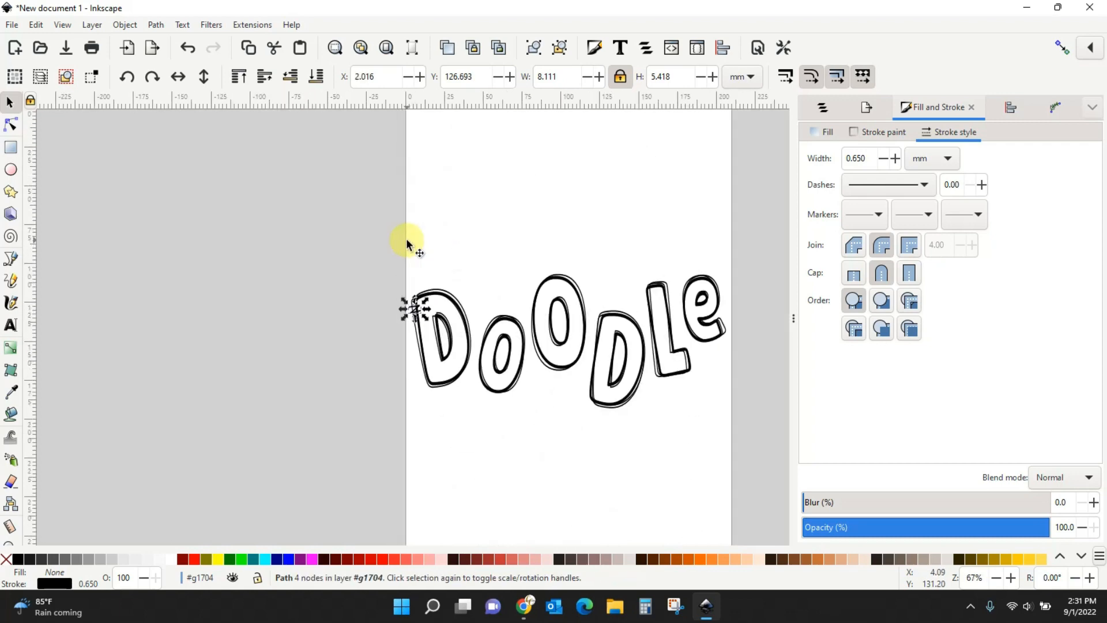
Draw a second zigzag hash mark between the first D and the o with the Pen tool.
key("plus")
key("plus")
left_click_drag(603, 481, 407, 443)
left_click(350, 475)
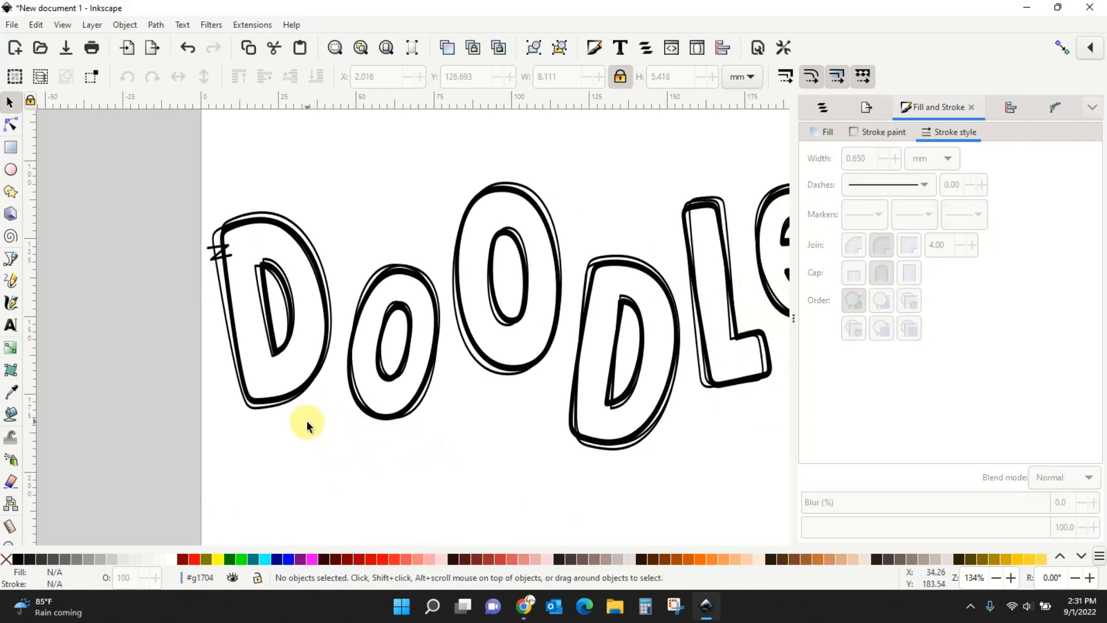
left_click(11, 260)
left_click(302, 276)
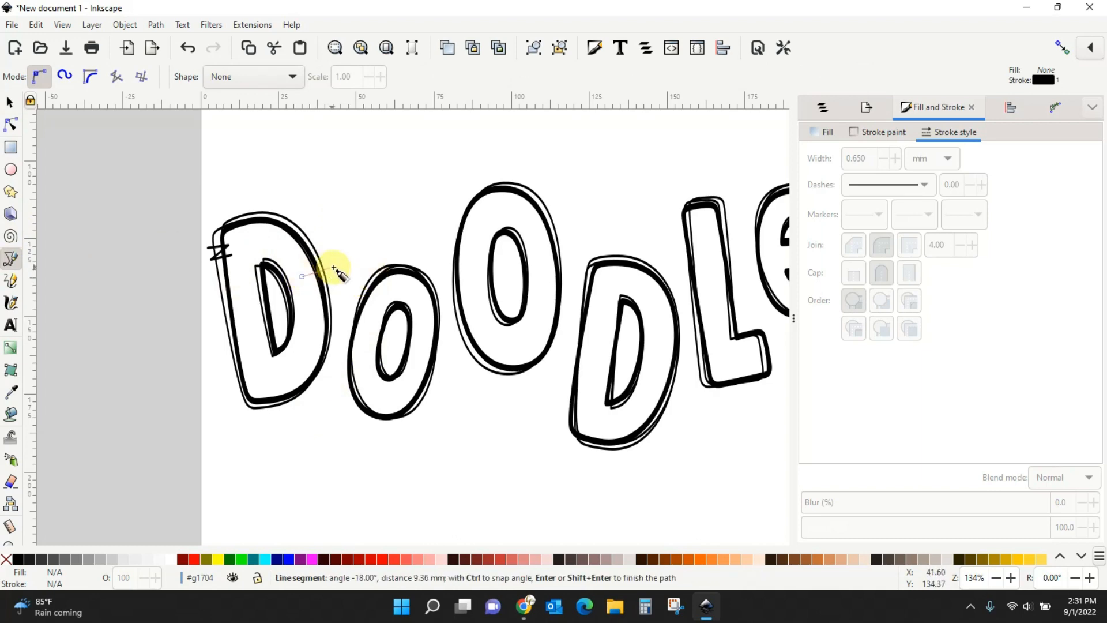
left_click(305, 287)
left_click(342, 281)
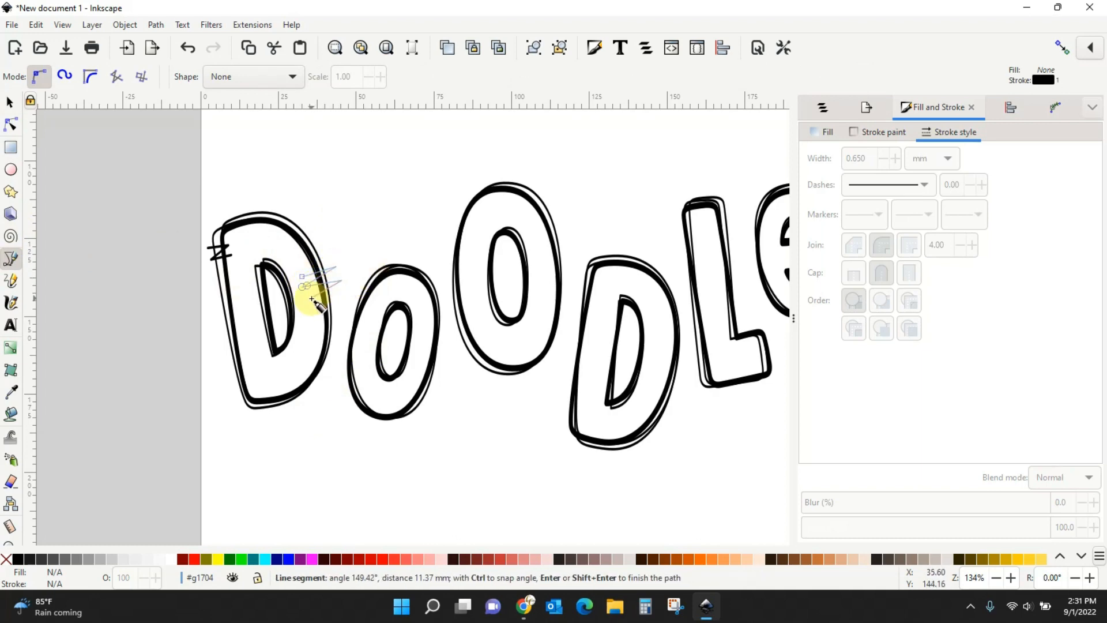
left_click(311, 297)
left_click(10, 103)
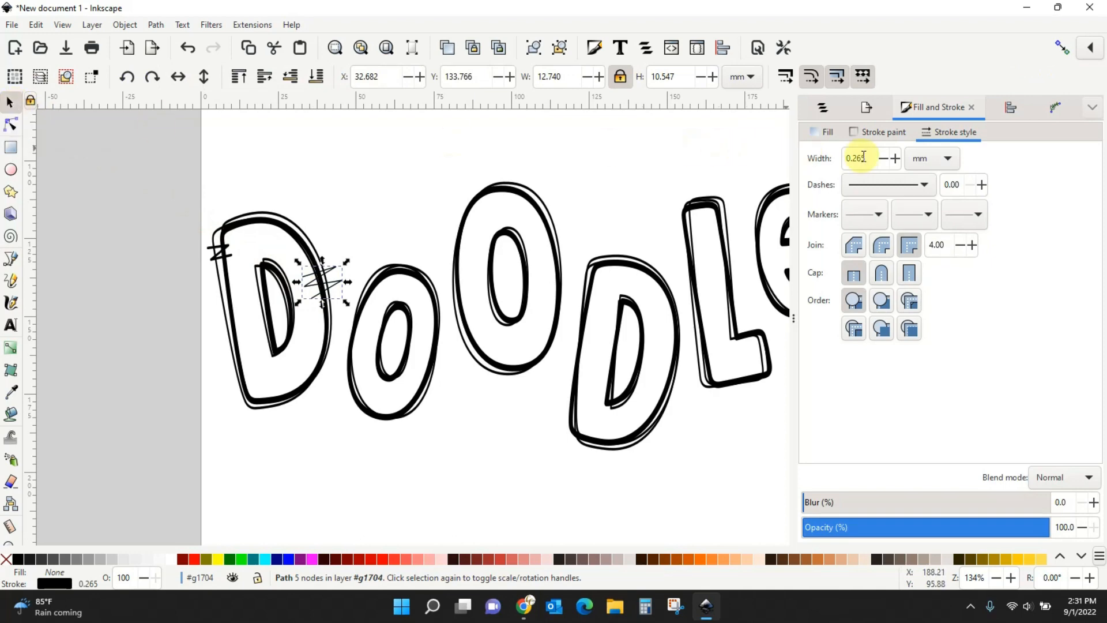
Give the new zigzag a 0.65 mm stroke with round joins and round caps.
left_click_drag(868, 158, 841, 157)
type(".65")
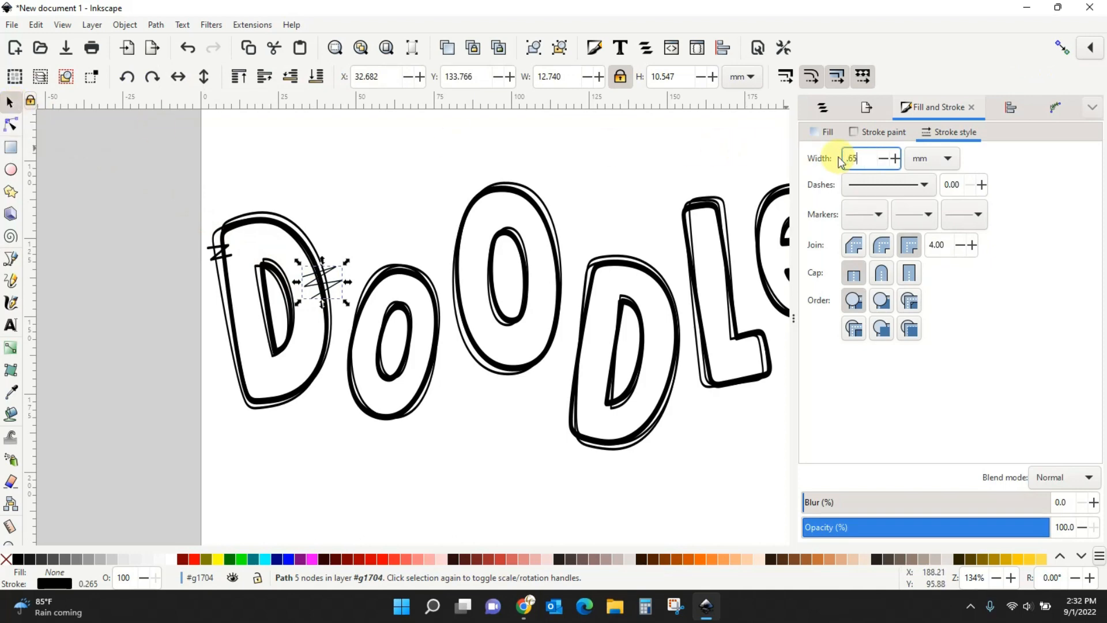
key("Return")
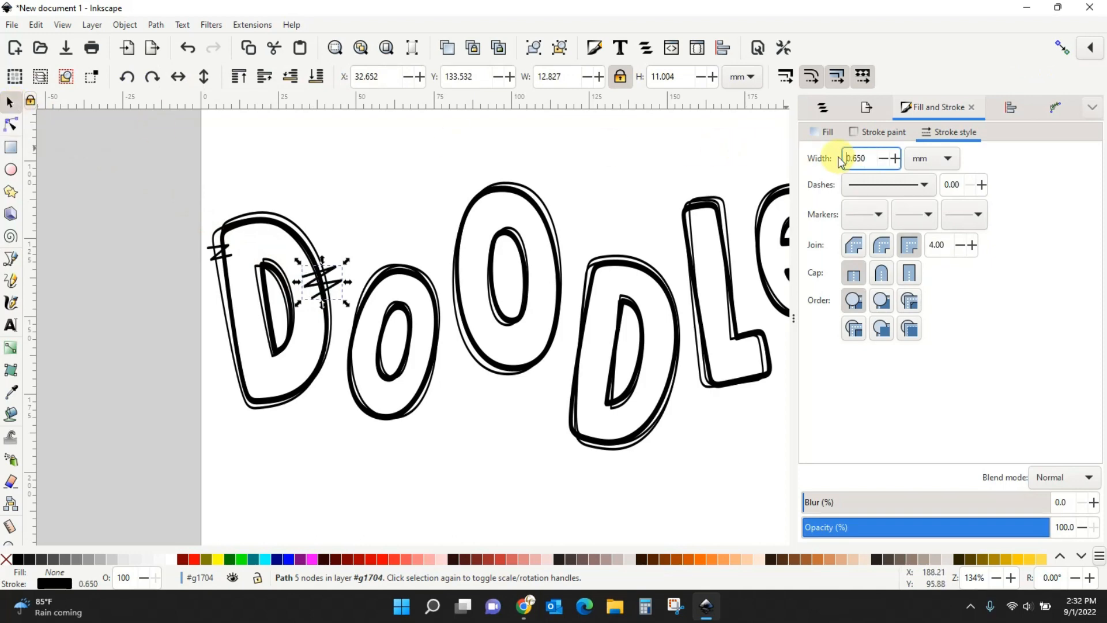
left_click(882, 244)
left_click(880, 273)
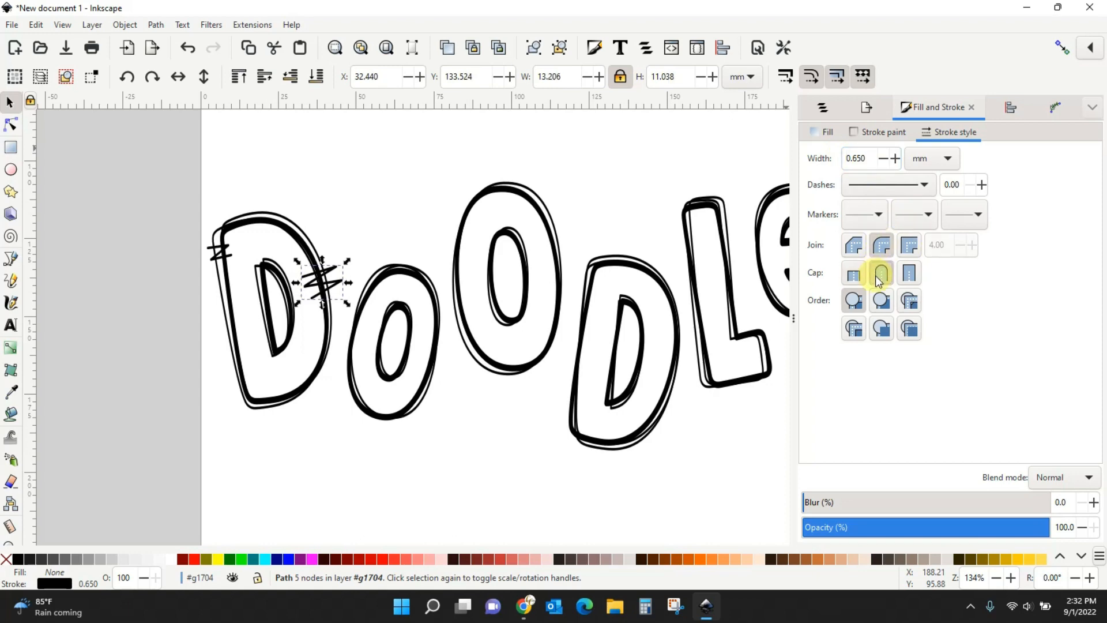
Pull the new zigzag's nodes inward so it measures 9.869 × 8.814 mm, then deselect.
left_click(11, 124)
left_click_drag(343, 281, 307, 298)
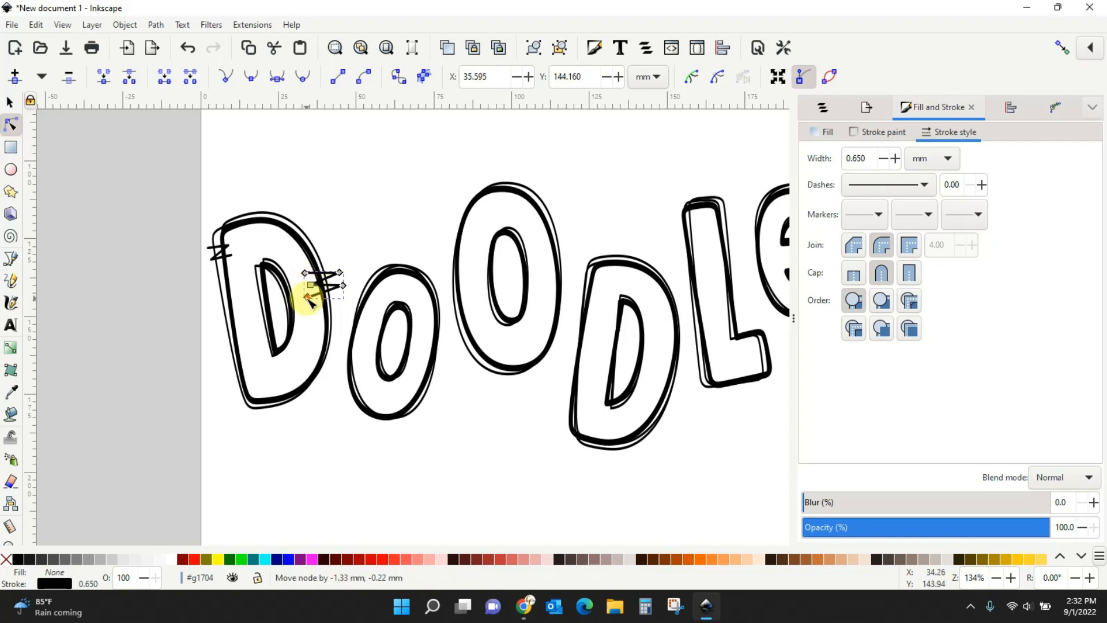
left_click(359, 233)
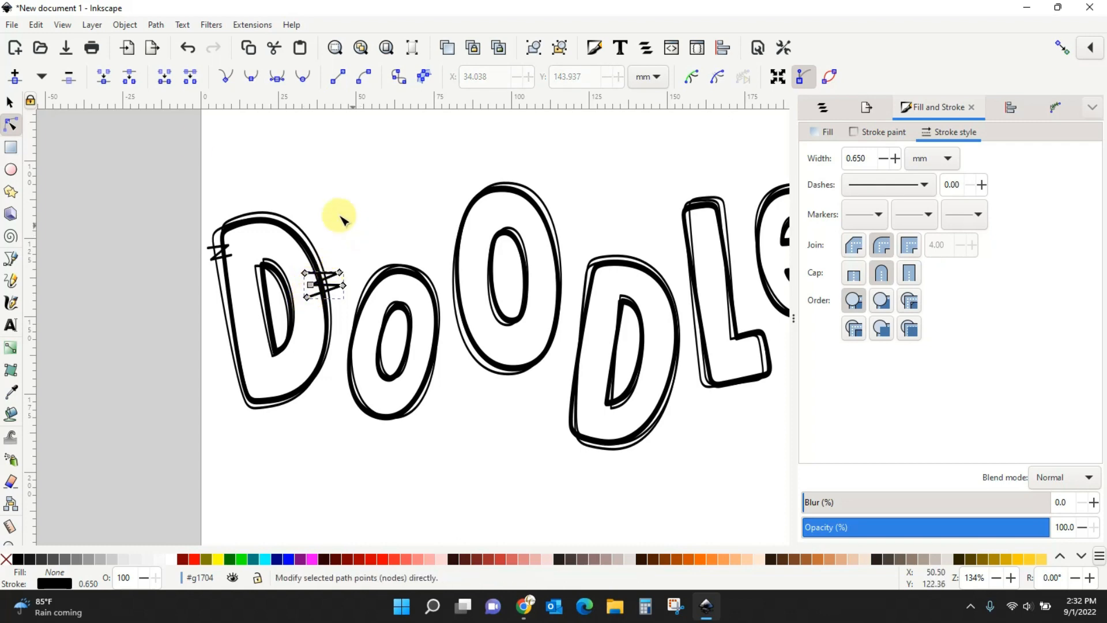
left_click(10, 102)
left_click(78, 175)
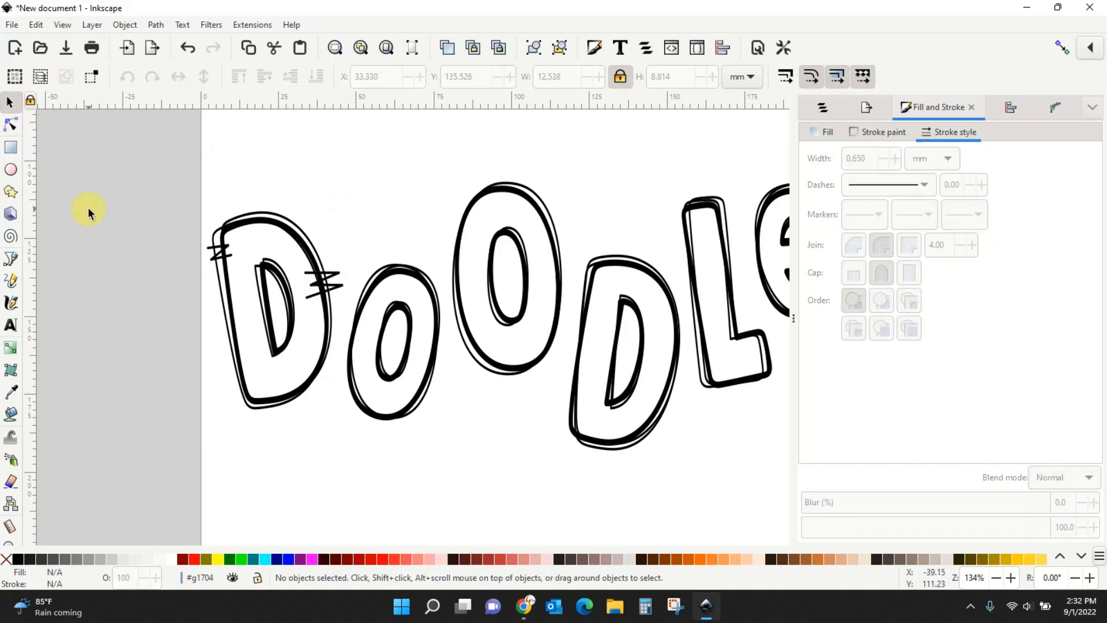
left_click(321, 284)
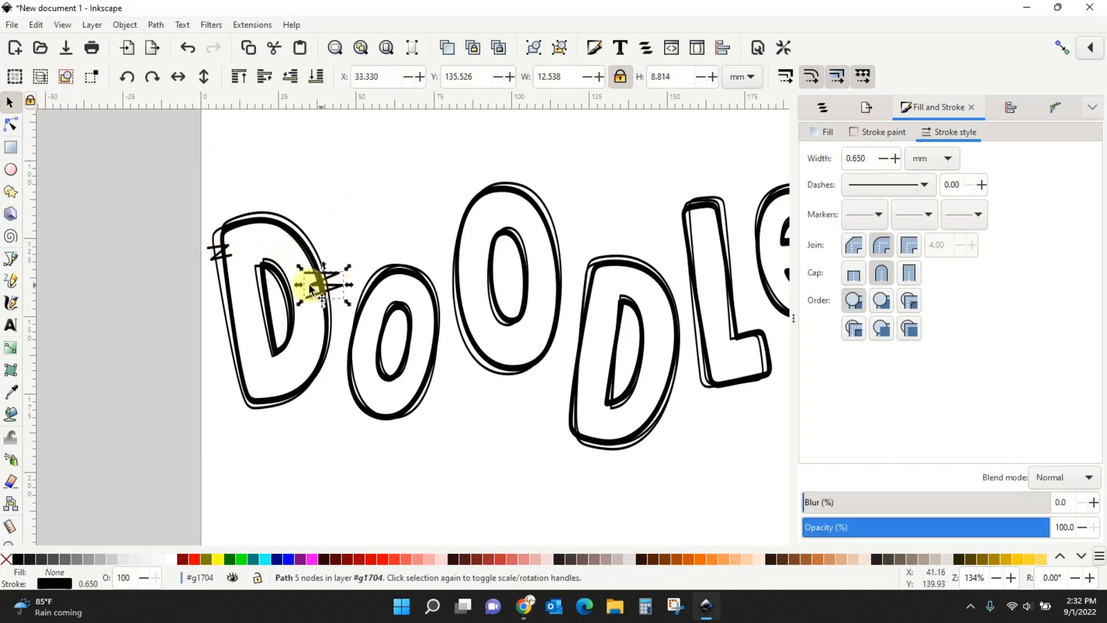
left_click(11, 125)
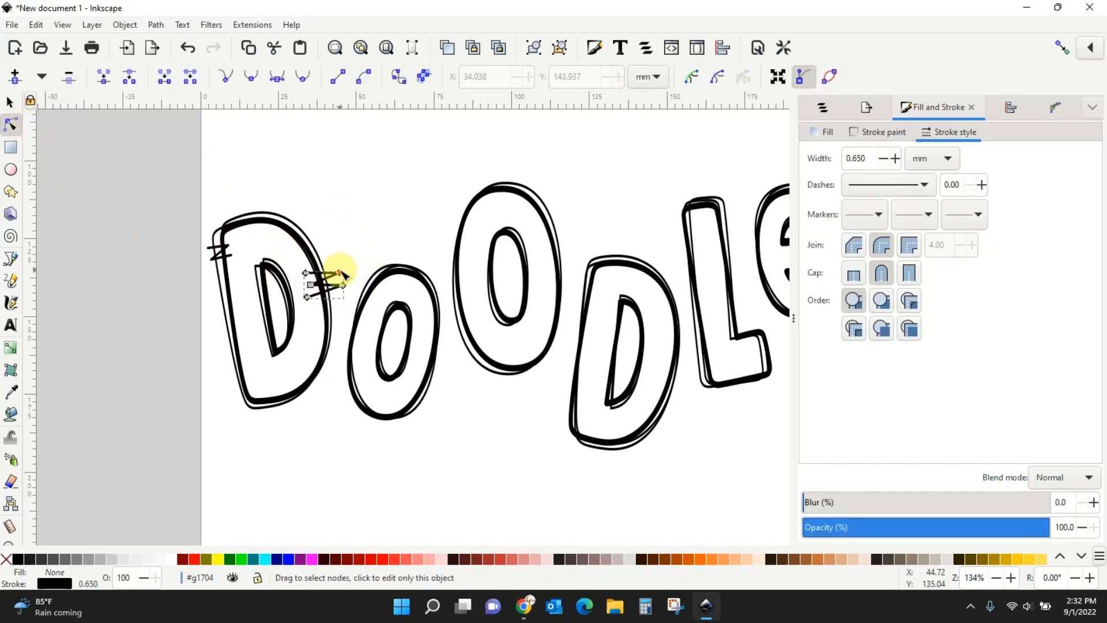
left_click_drag(339, 273, 337, 288)
left_click(9, 102)
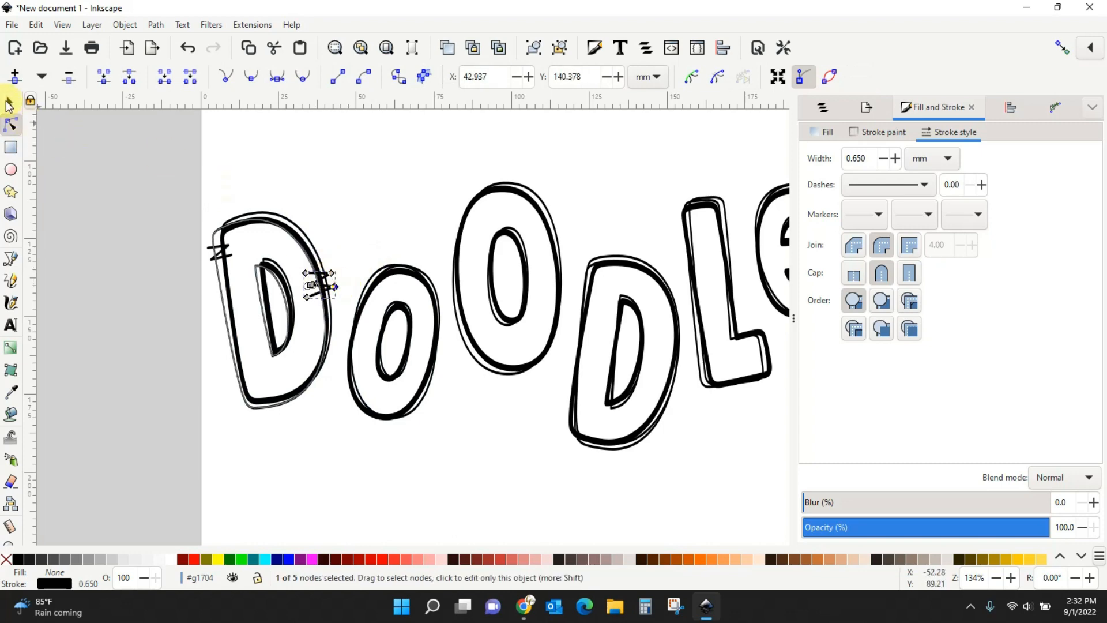
left_click(111, 180)
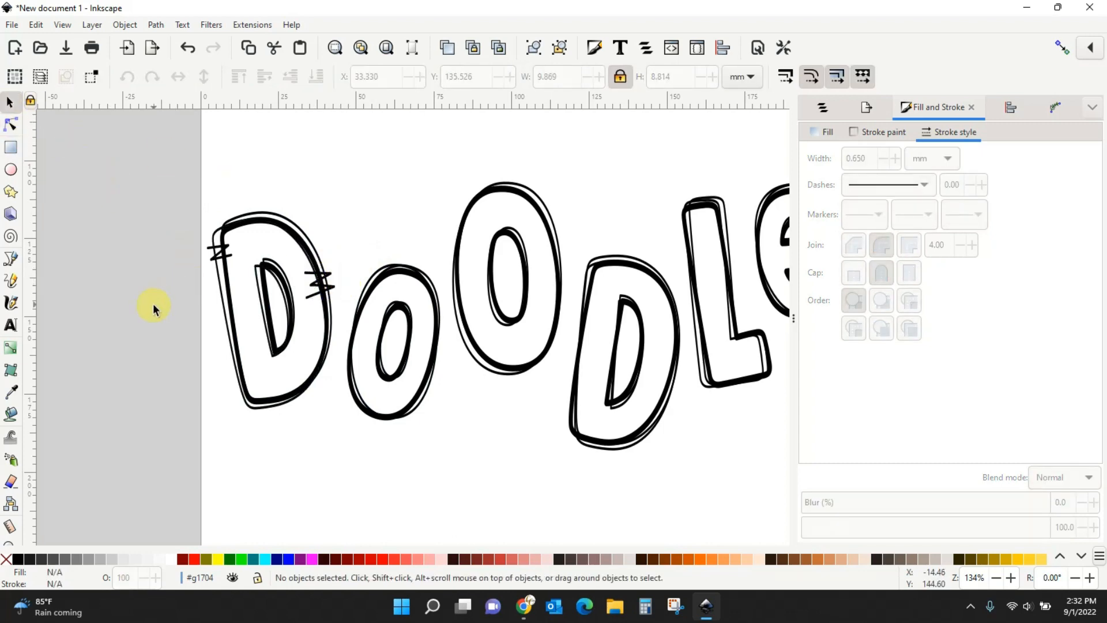
Place hash marks above, below and on the tall O, rotating two of them.
left_click(221, 259)
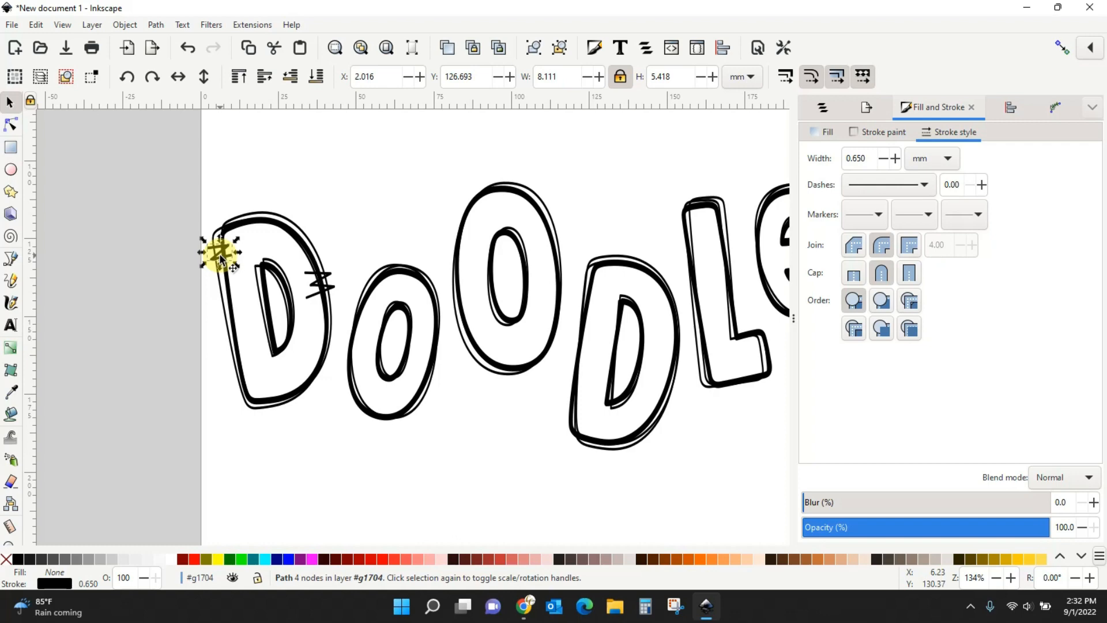
left_click_drag(219, 258, 462, 238)
left_click_drag(317, 298, 537, 396)
left_click(521, 364)
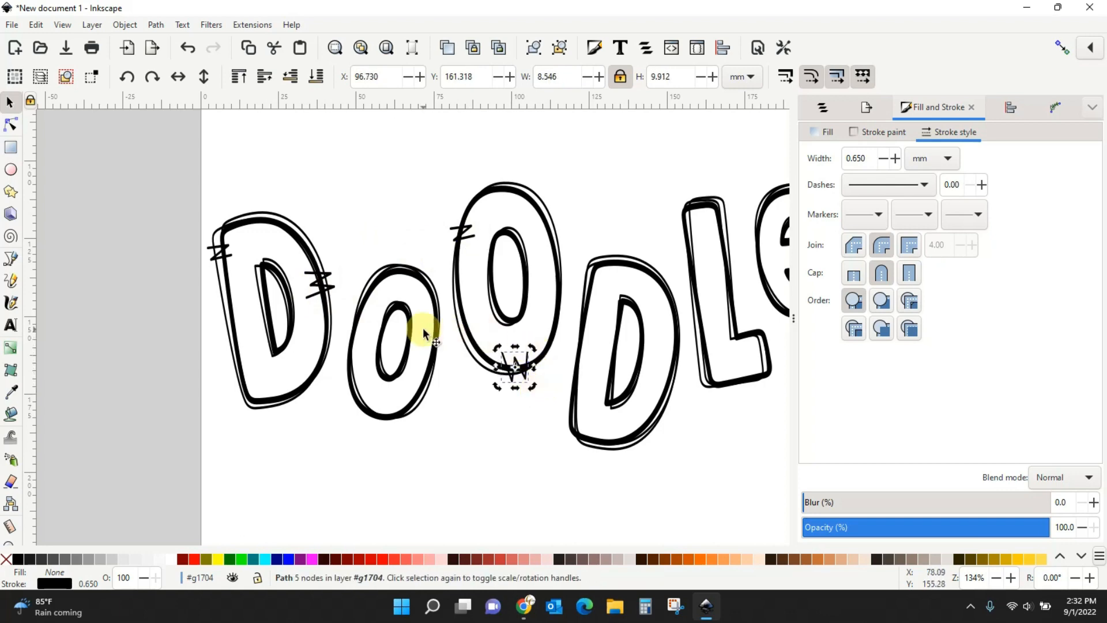
left_click_drag(316, 284, 563, 196)
left_click(554, 224)
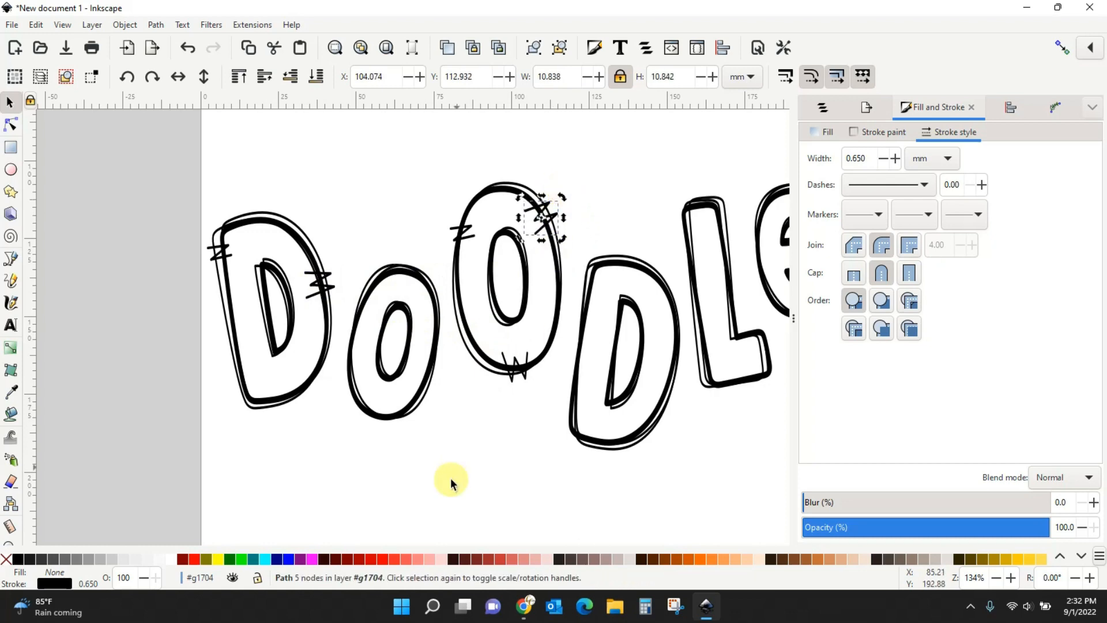
left_click(455, 476)
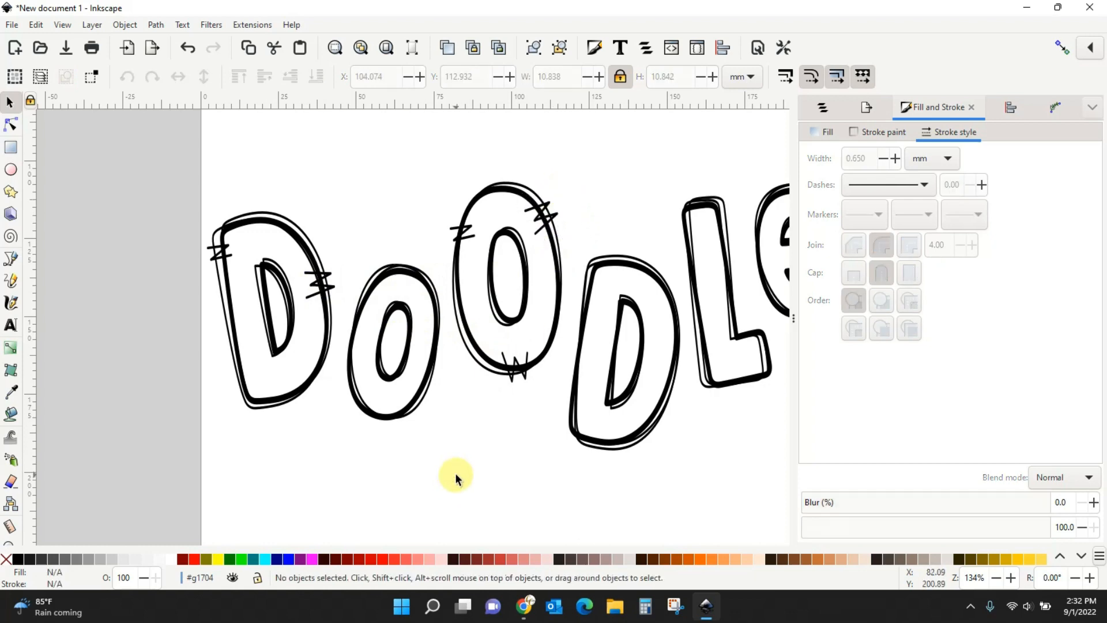
Delete all five hash marks from around the O and the first D.
left_click(526, 379)
key("Delete")
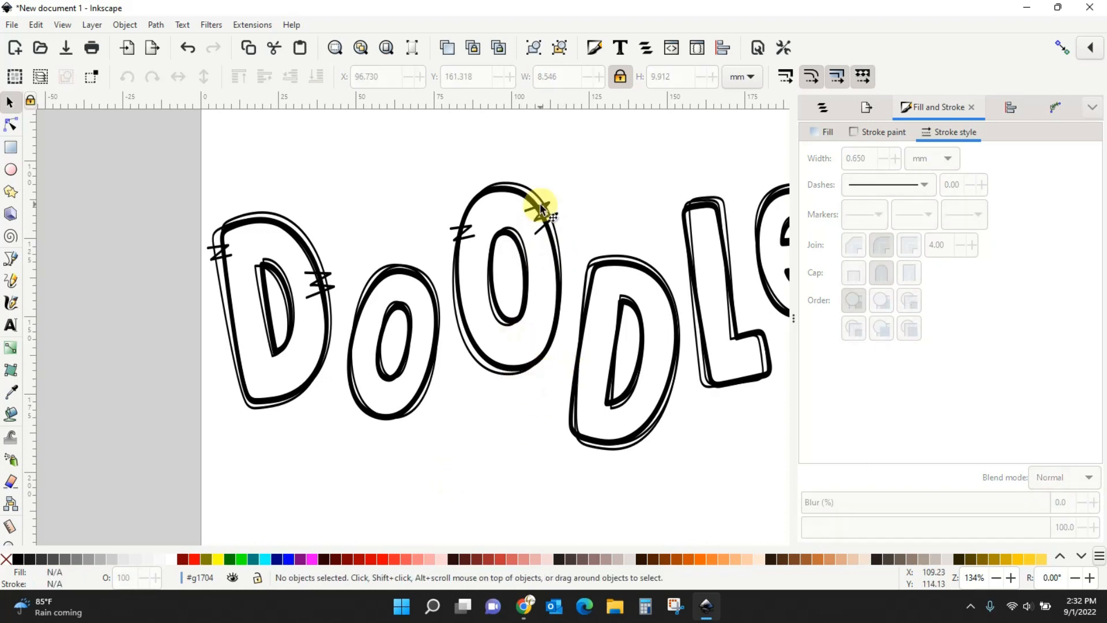
left_click(539, 212)
key("Delete")
left_click(461, 233)
key("Delete")
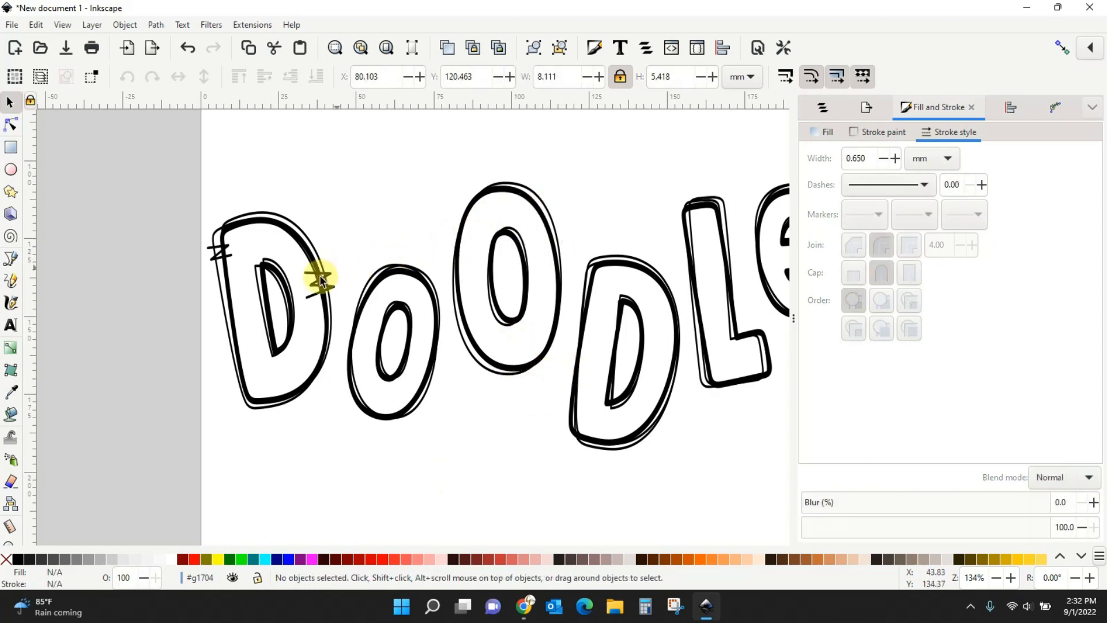
left_click(317, 278)
key("Delete")
left_click(220, 252)
key("Delete")
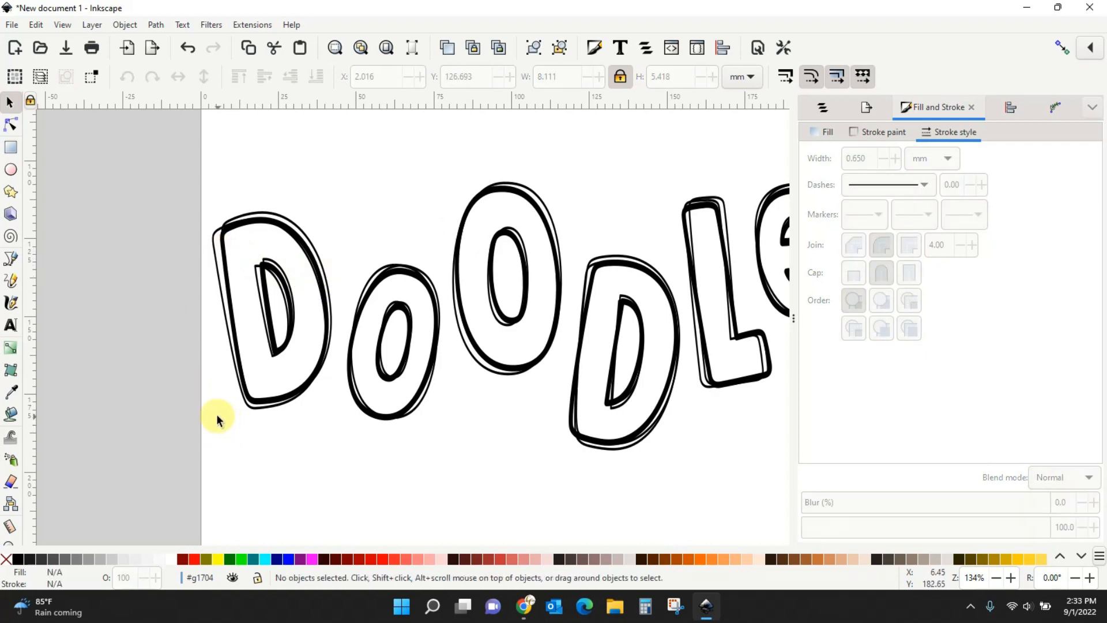
Select the Calligraphy tool with the Dip pen preset and set its width to 3.
left_click(11, 304)
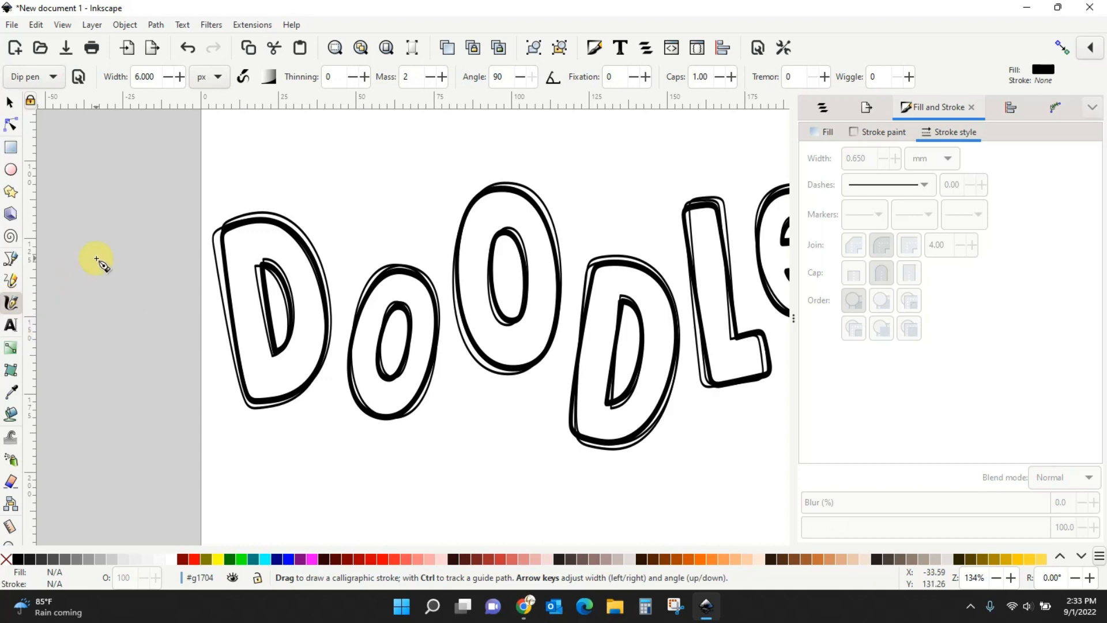
left_click(33, 79)
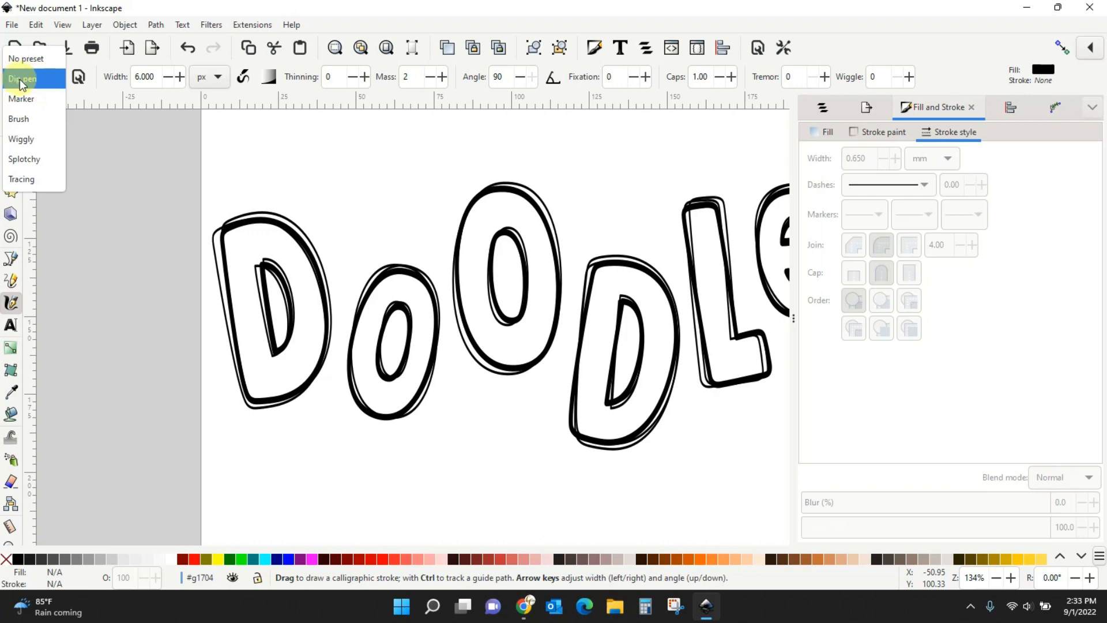
left_click(20, 80)
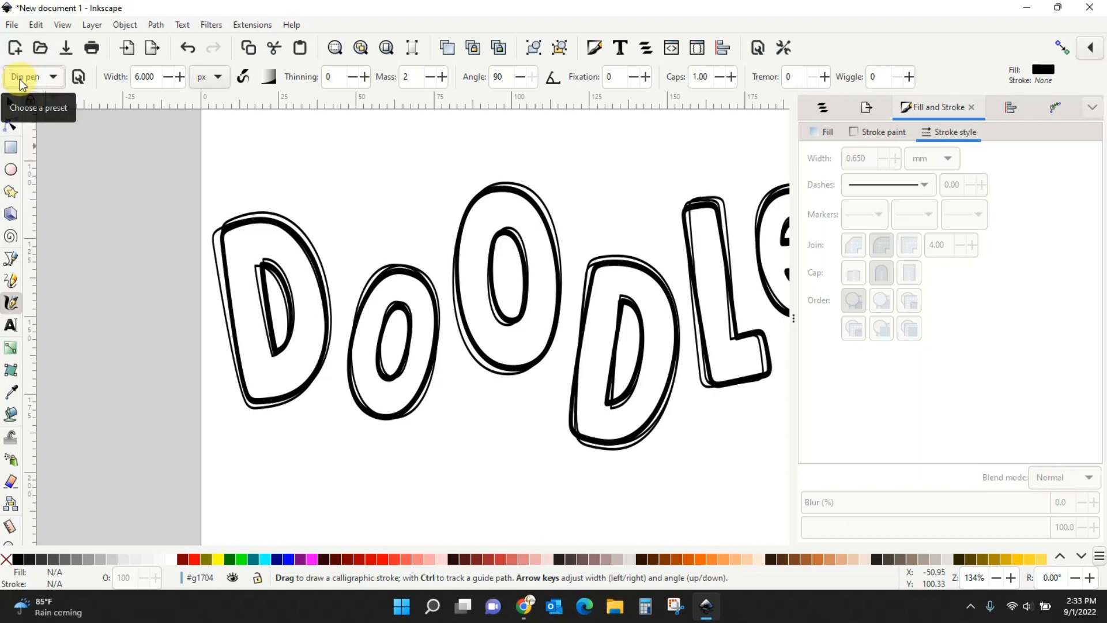
left_click(154, 78)
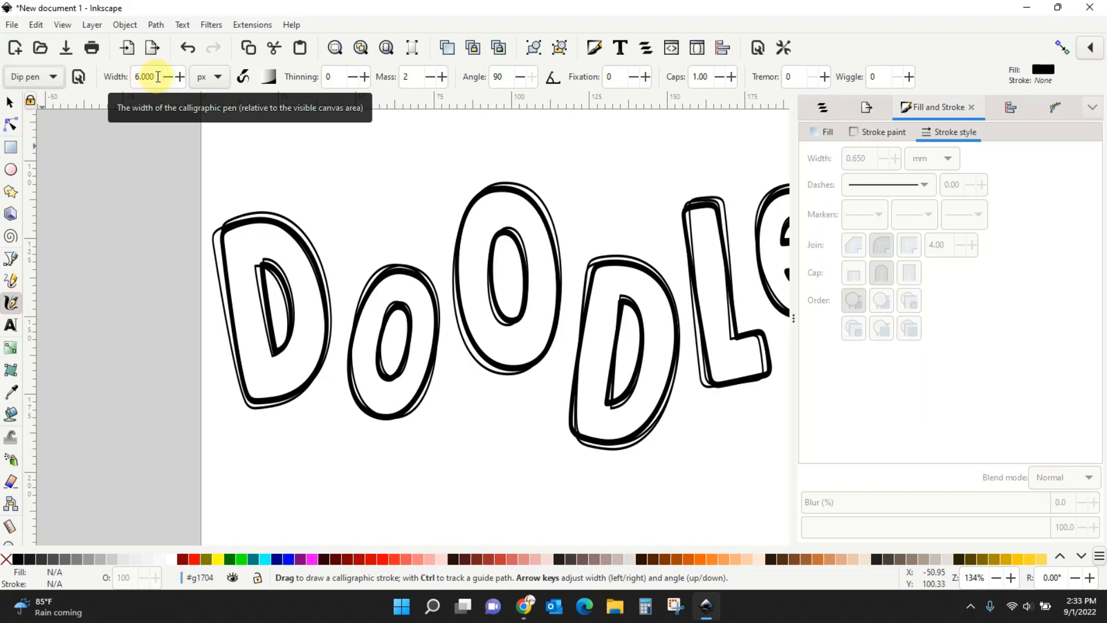
left_click_drag(157, 76, 134, 78)
type("3")
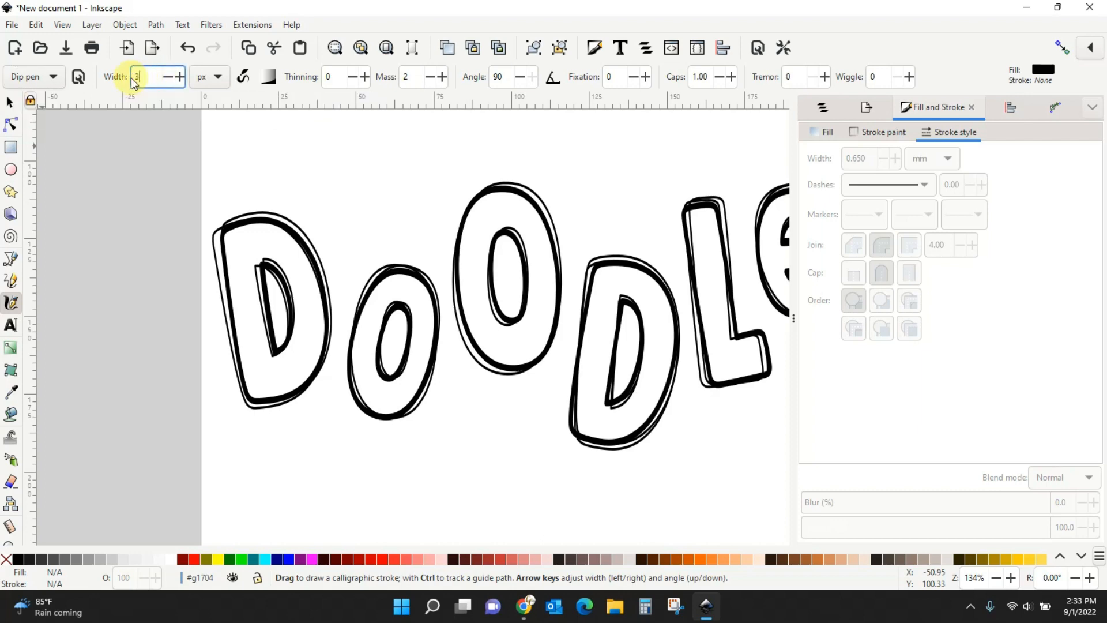
key("Return")
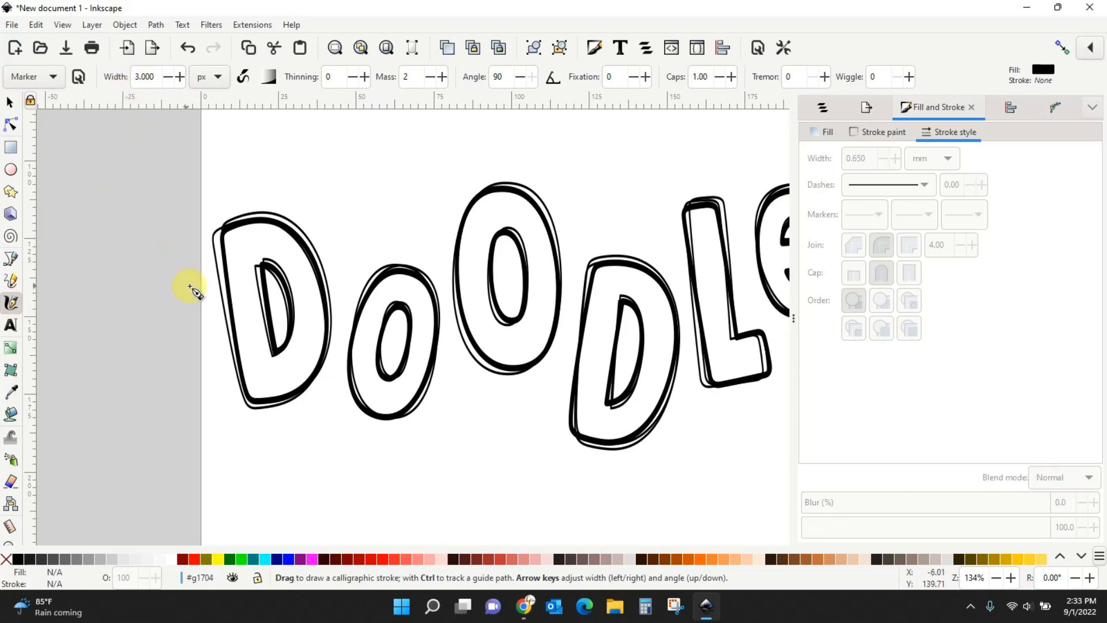
Draw calligraphic curls at width 6 on the big O, first O and second D edges.
mouse_move(228, 255)
left_mouse_down()
mouse_move(213, 275)
mouse_move(237, 273)
mouse_move(208, 287)
mouse_move(247, 292)
mouse_move(218, 316)
left_mouse_up()
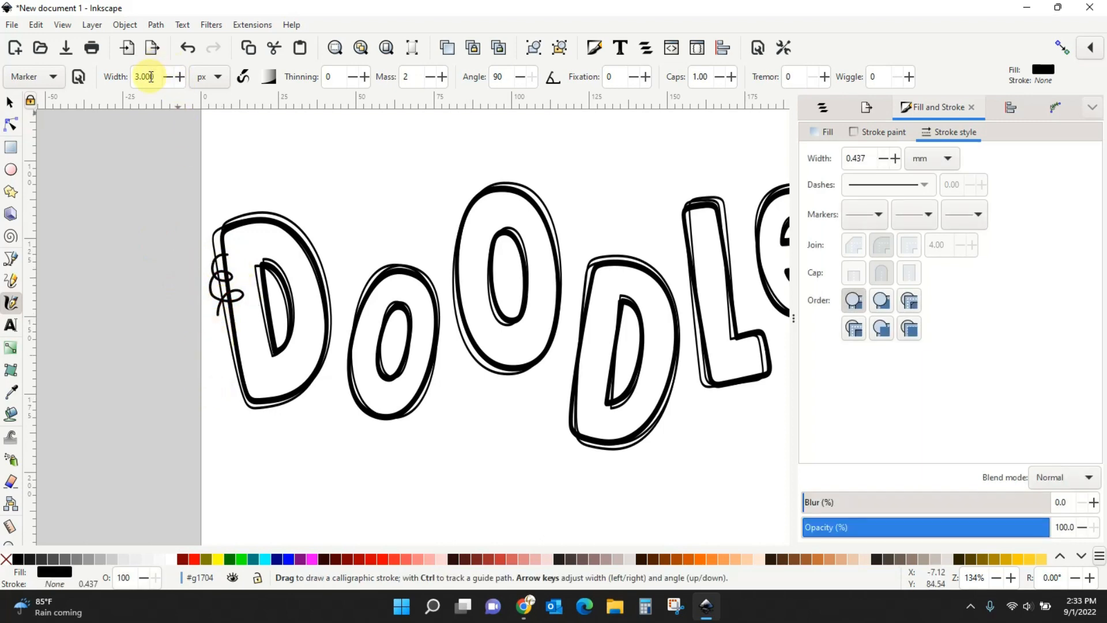
left_click_drag(155, 79, 129, 77)
type("6")
key("Return")
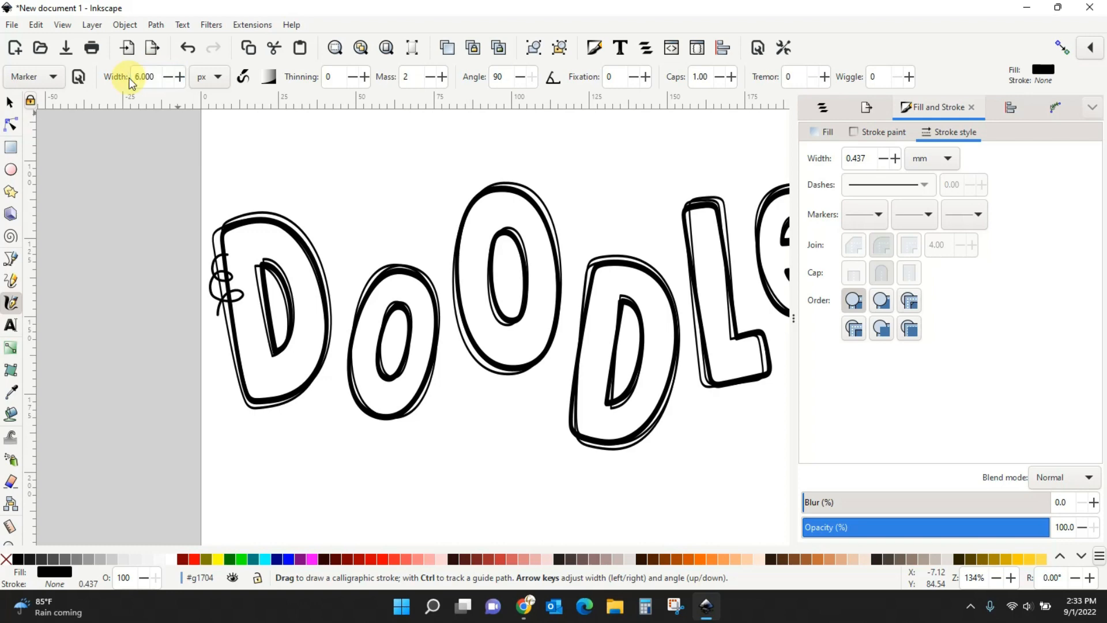
mouse_move(467, 215)
left_mouse_down()
mouse_move(469, 238)
mouse_move(451, 253)
mouse_move(471, 267)
mouse_move(455, 284)
left_mouse_up()
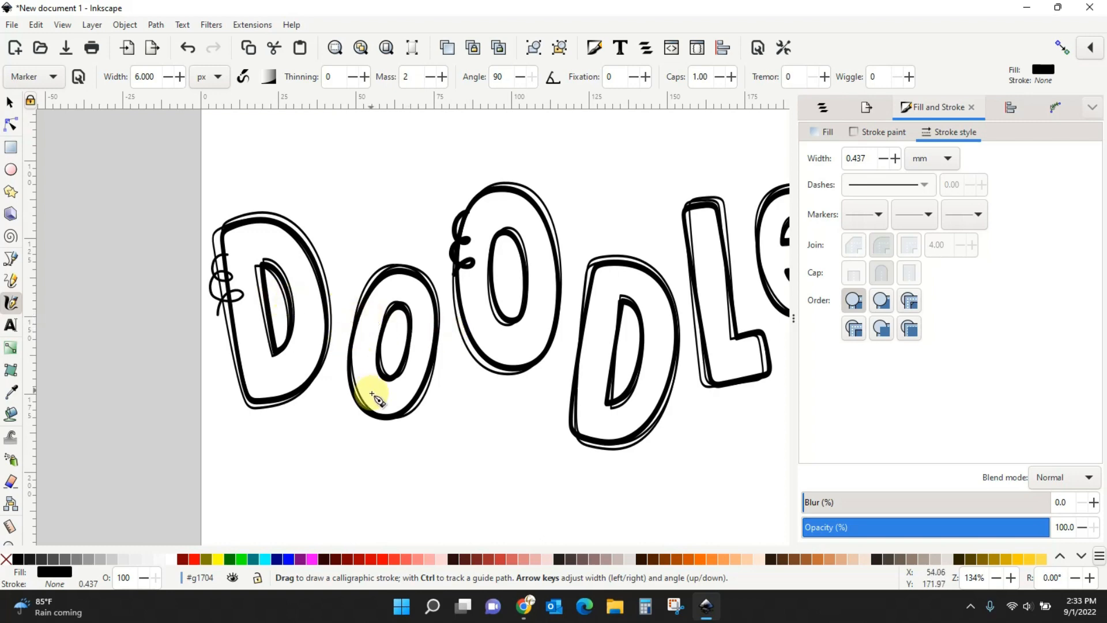
mouse_move(361, 368)
left_mouse_down()
mouse_move(354, 396)
mouse_move(368, 403)
left_mouse_up()
mouse_move(593, 280)
left_mouse_down()
mouse_move(581, 304)
mouse_move(594, 309)
mouse_move(581, 339)
left_mouse_up()
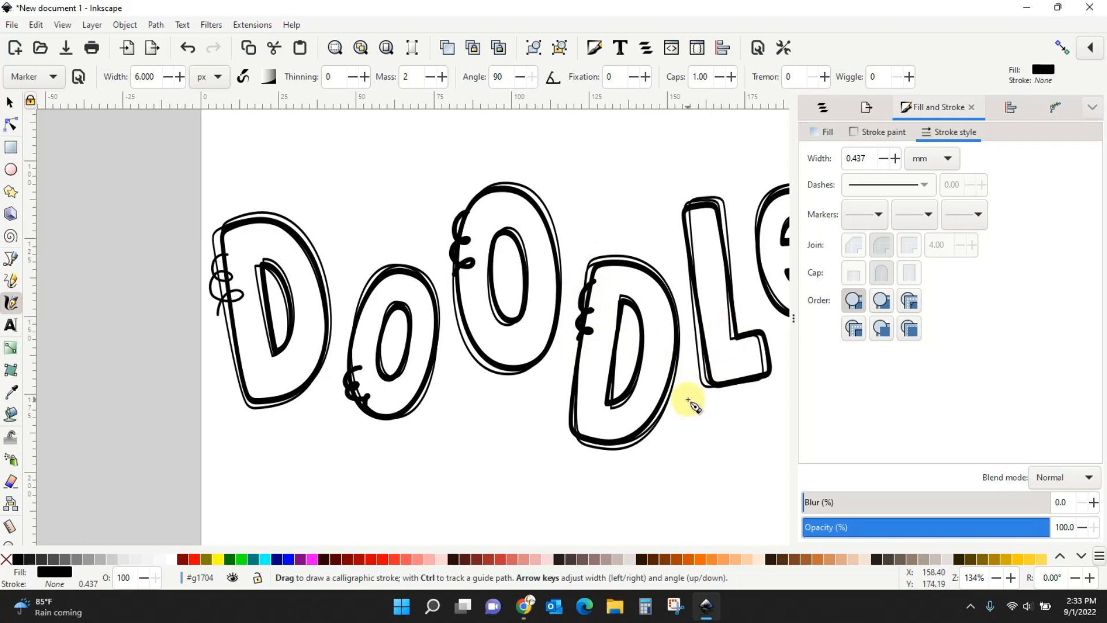
mouse_move(674, 372)
left_mouse_down()
mouse_move(678, 395)
mouse_move(650, 429)
left_mouse_up()
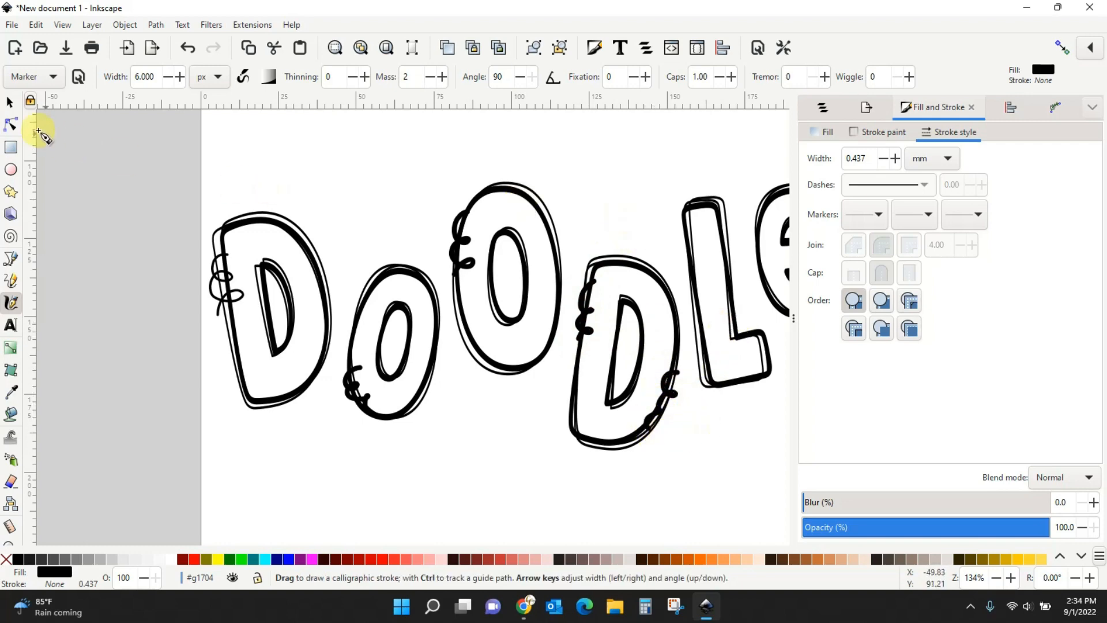
Delete the thin loop on the first D and duplicate curls onto the first D and L.
left_click(9, 105)
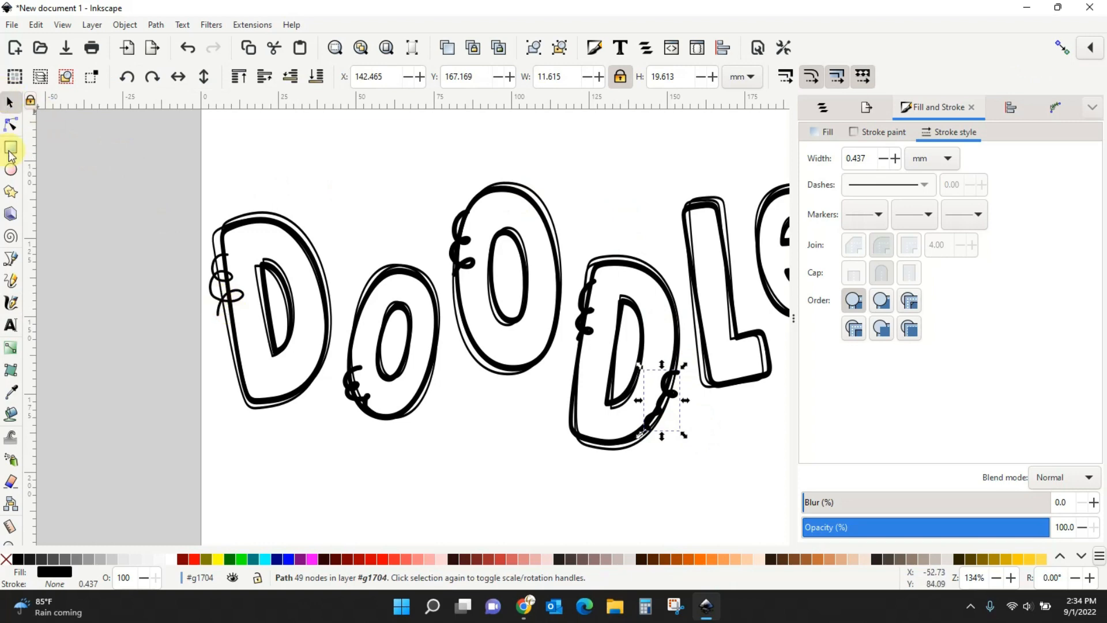
left_click(221, 305)
key("Delete")
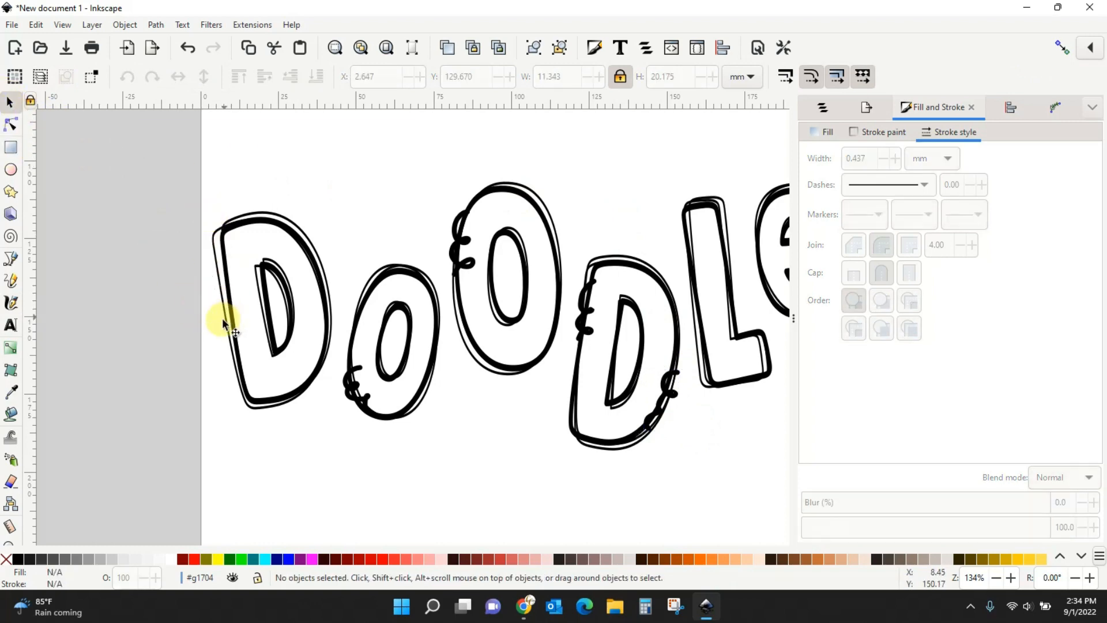
left_click(352, 392)
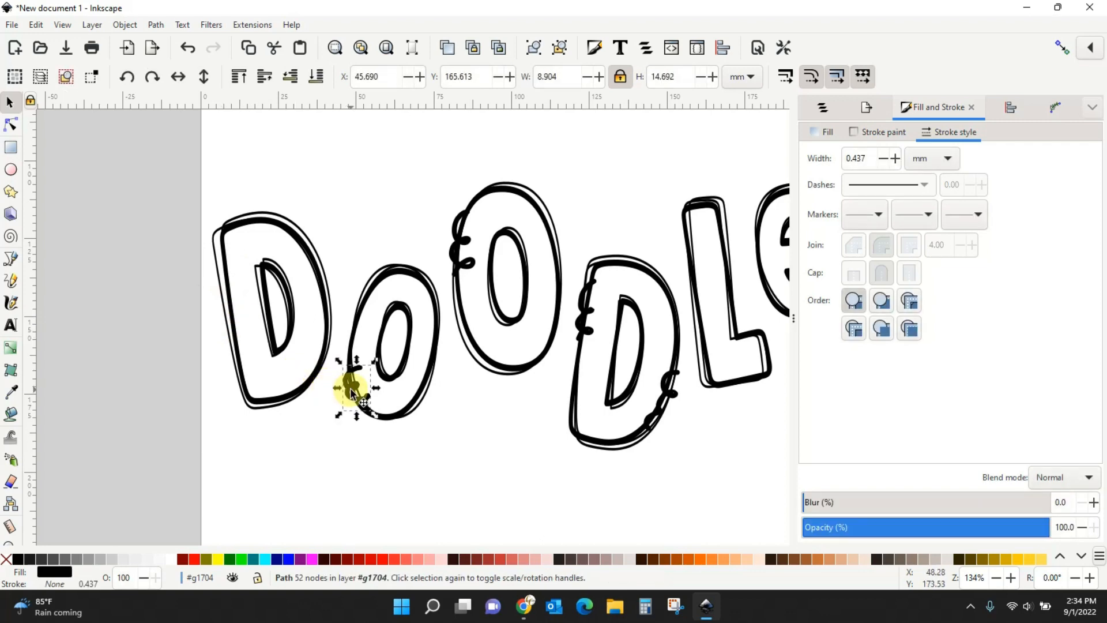
key("ctrl+d")
left_click_drag(353, 383, 228, 322)
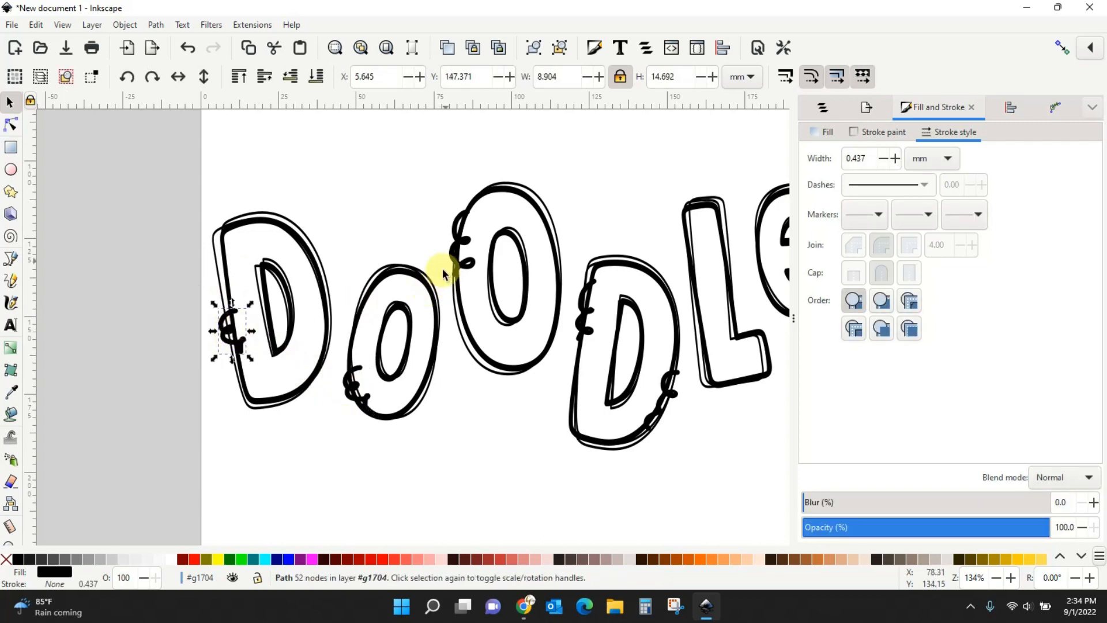
left_click(458, 247)
key("ctrl+d")
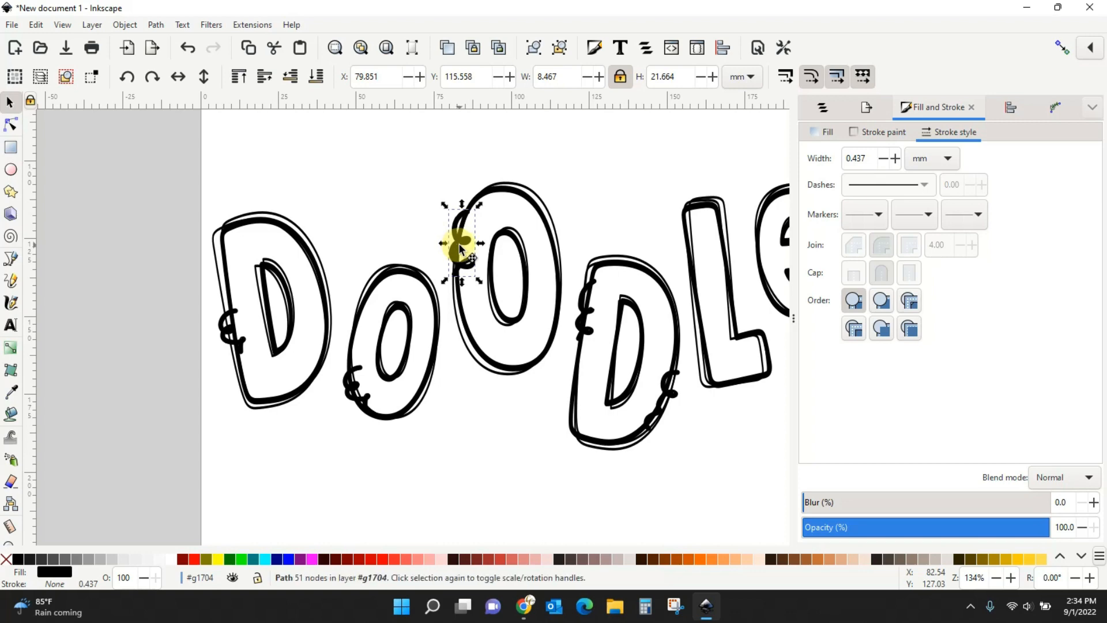
mouse_move(459, 246)
left_mouse_down()
mouse_move(663, 238)
mouse_move(700, 250)
mouse_move(695, 258)
left_mouse_up()
left_click(717, 469)
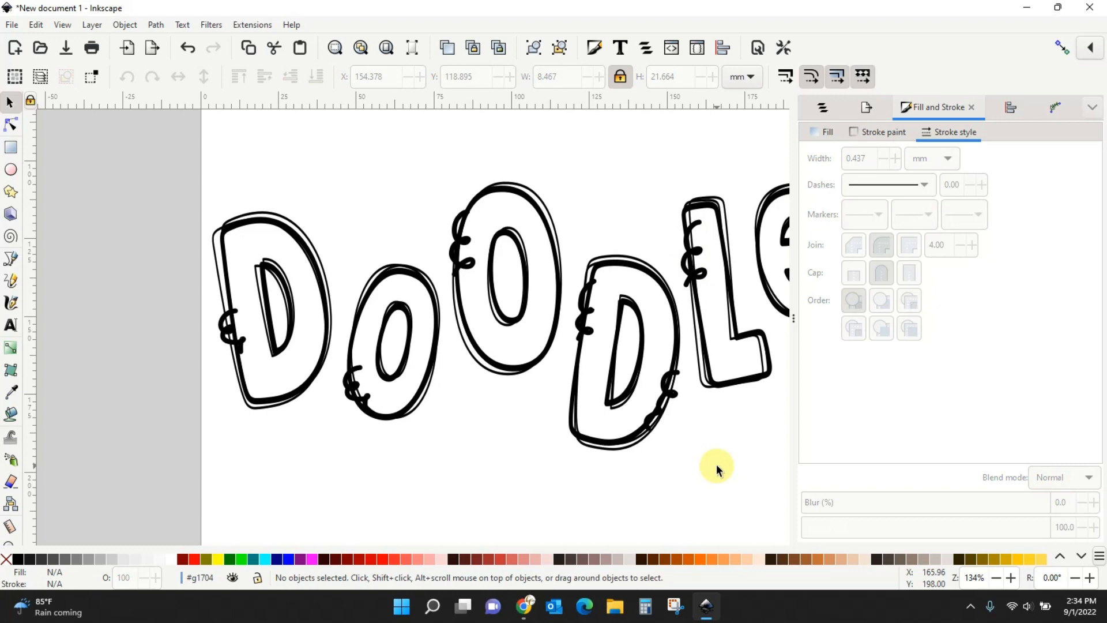
key("minus")
key("minus")
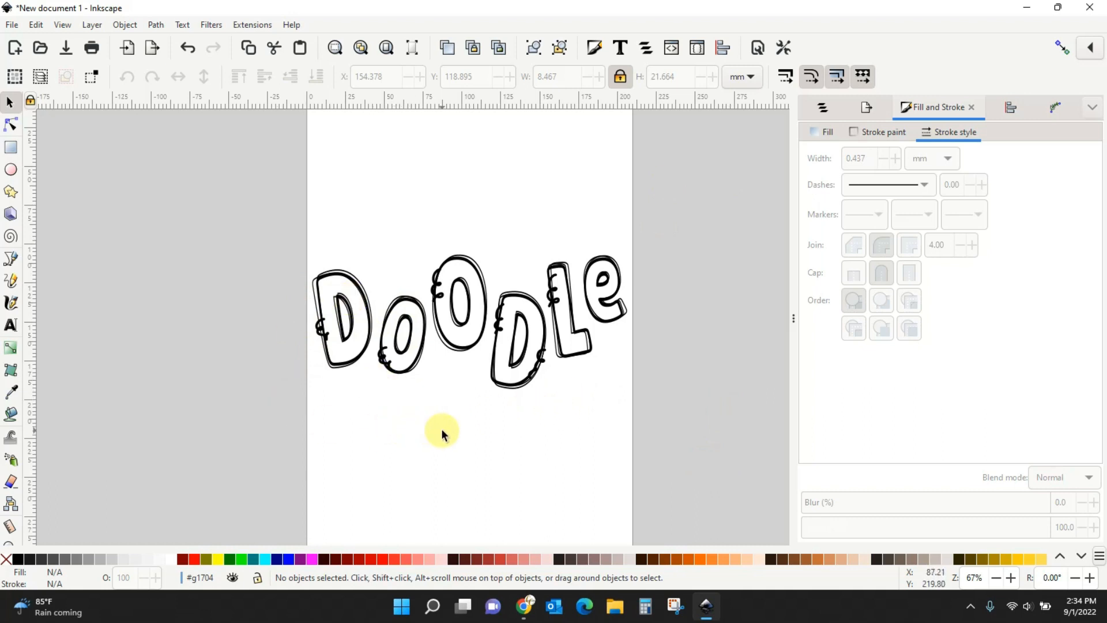
Select all 24 lettering and curl paths and group them with Ctrl+G.
mouse_move(269, 218)
left_mouse_down()
mouse_move(284, 306)
mouse_move(525, 424)
mouse_move(690, 424)
left_mouse_up()
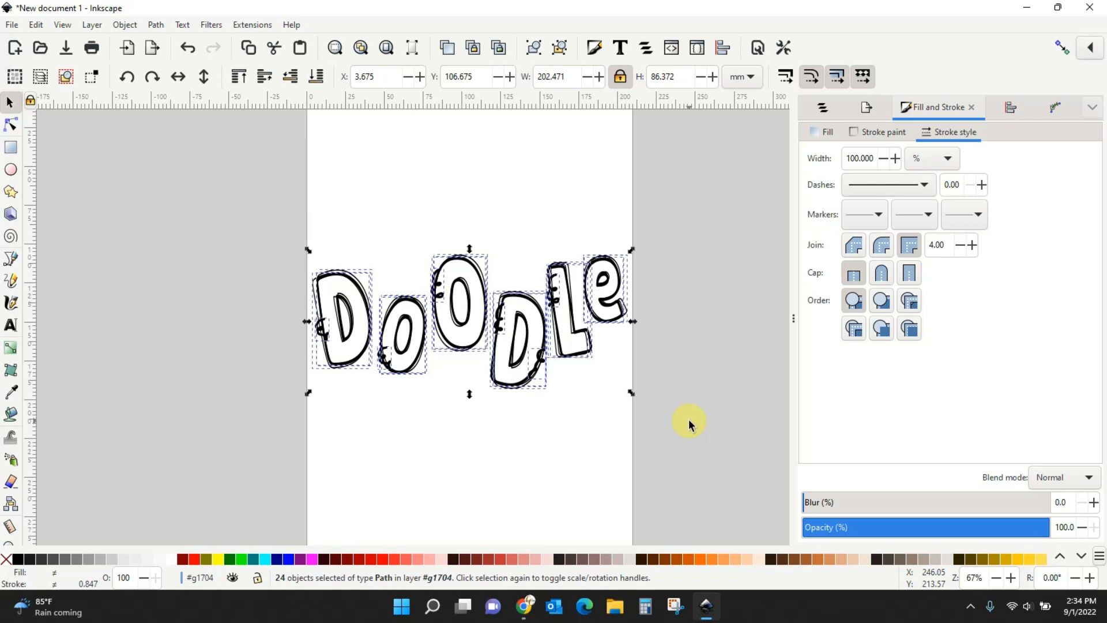
key("ctrl+g")
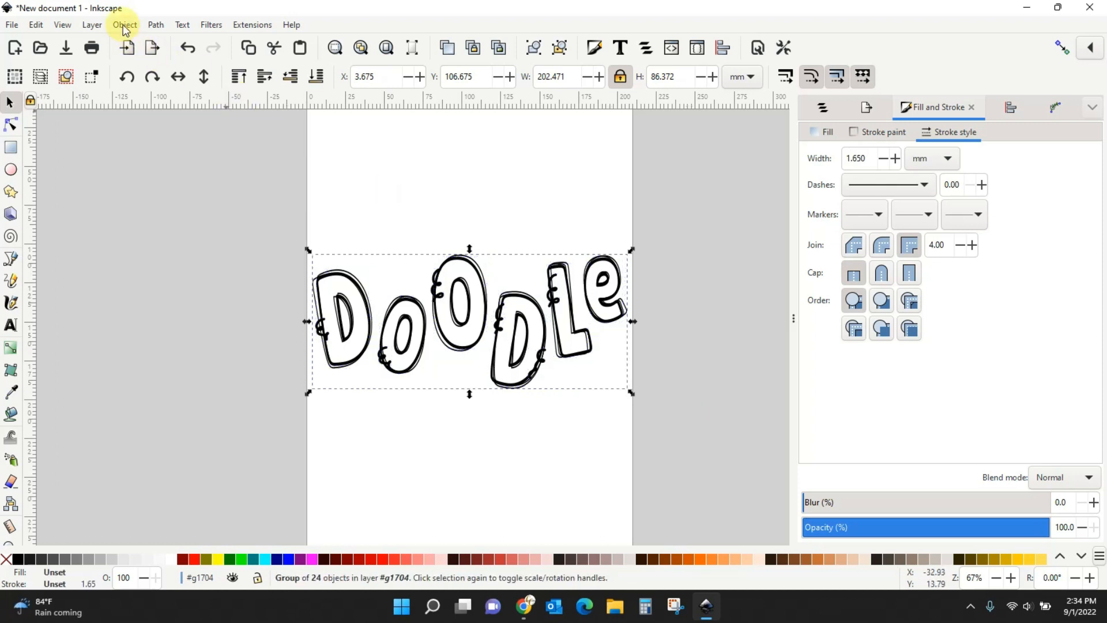
Export the selected Doodle group as a PNG named Doodle.
left_click(11, 25)
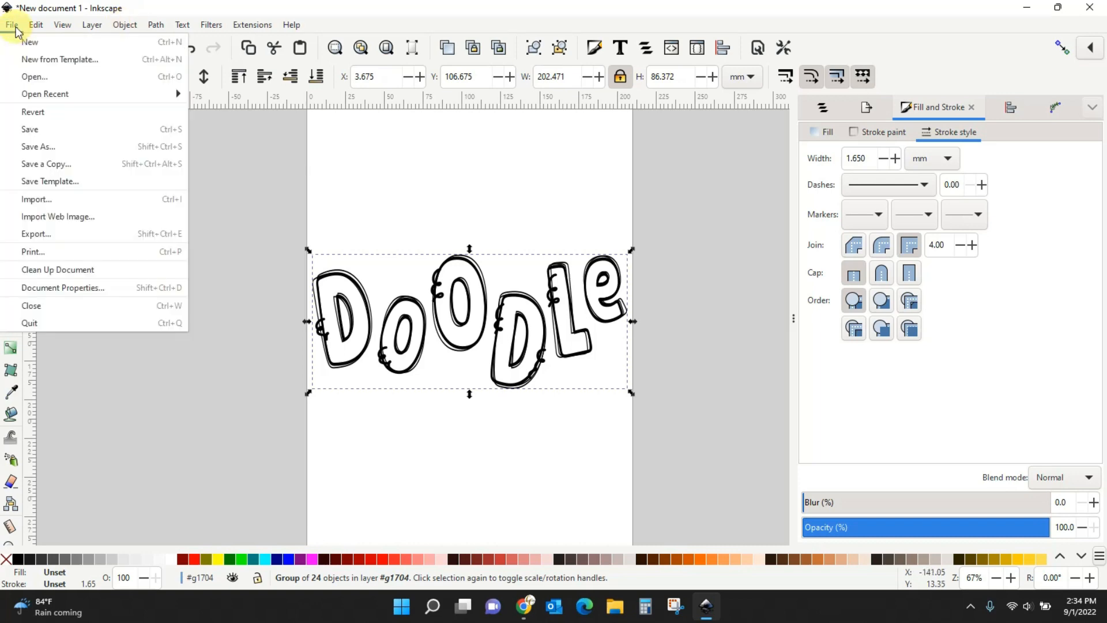
left_click(29, 233)
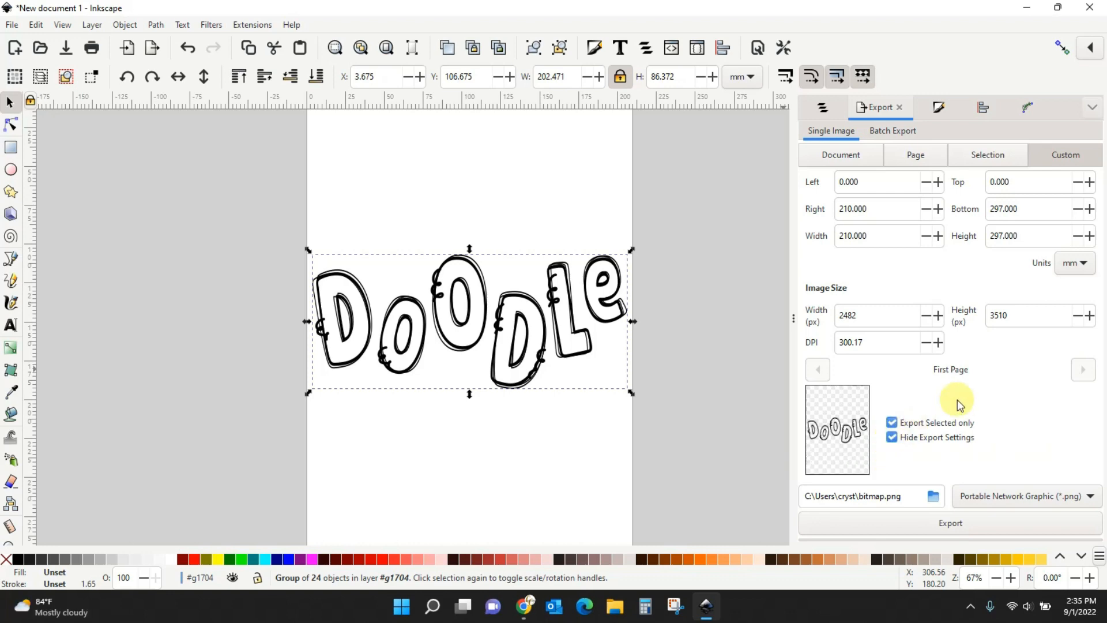
left_click(911, 499)
key("BackSpace")
key("BackSpace")
key("BackSpace")
key("BackSpace")
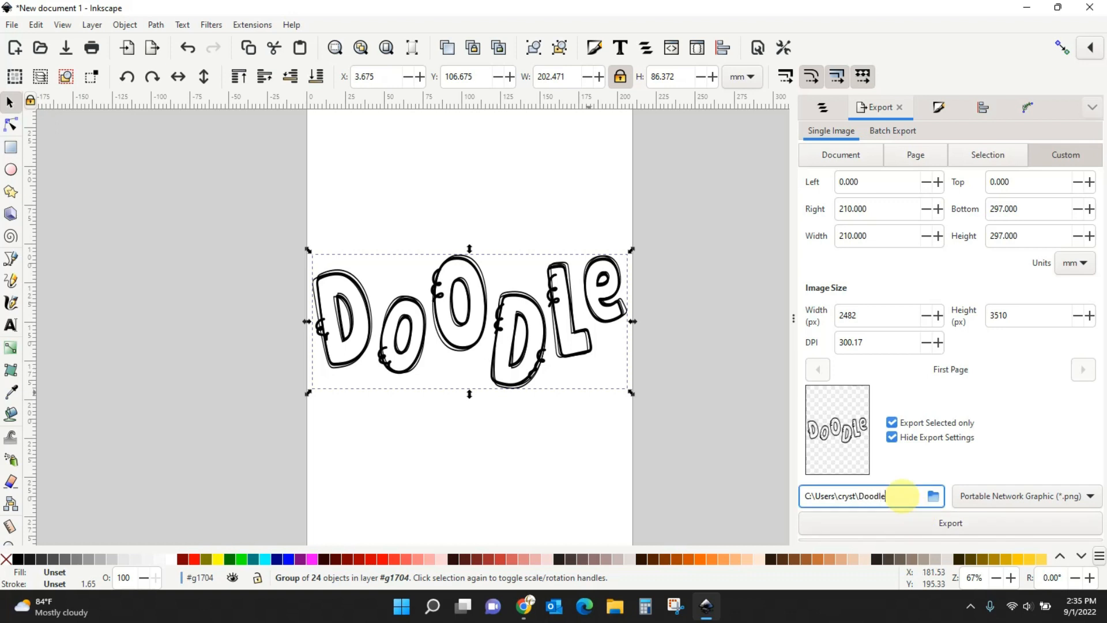
left_click(962, 522)
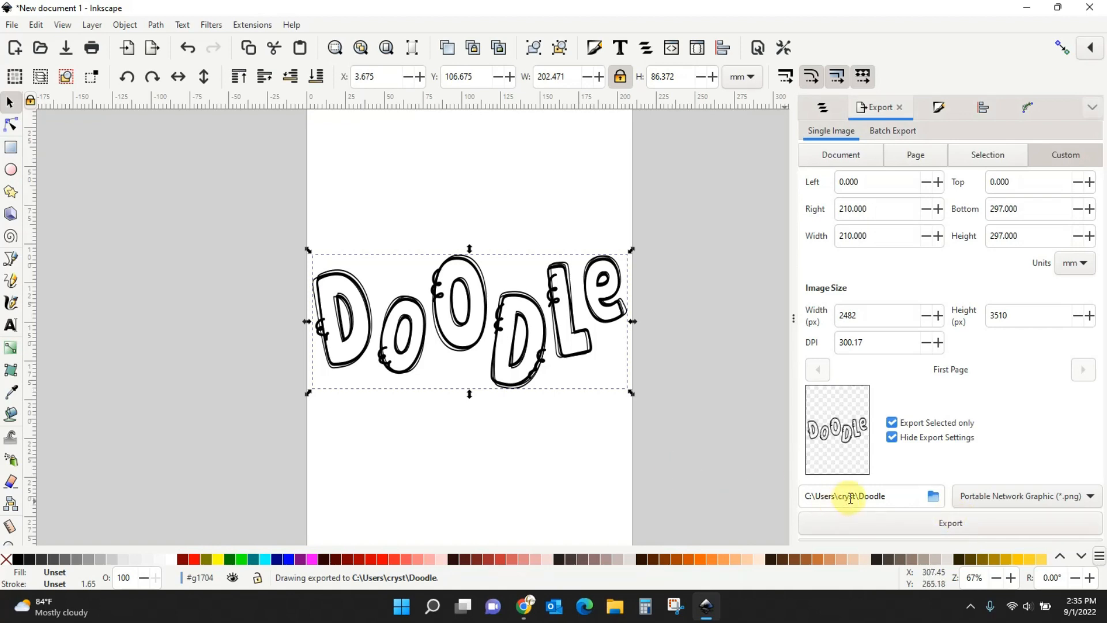
left_click(935, 504)
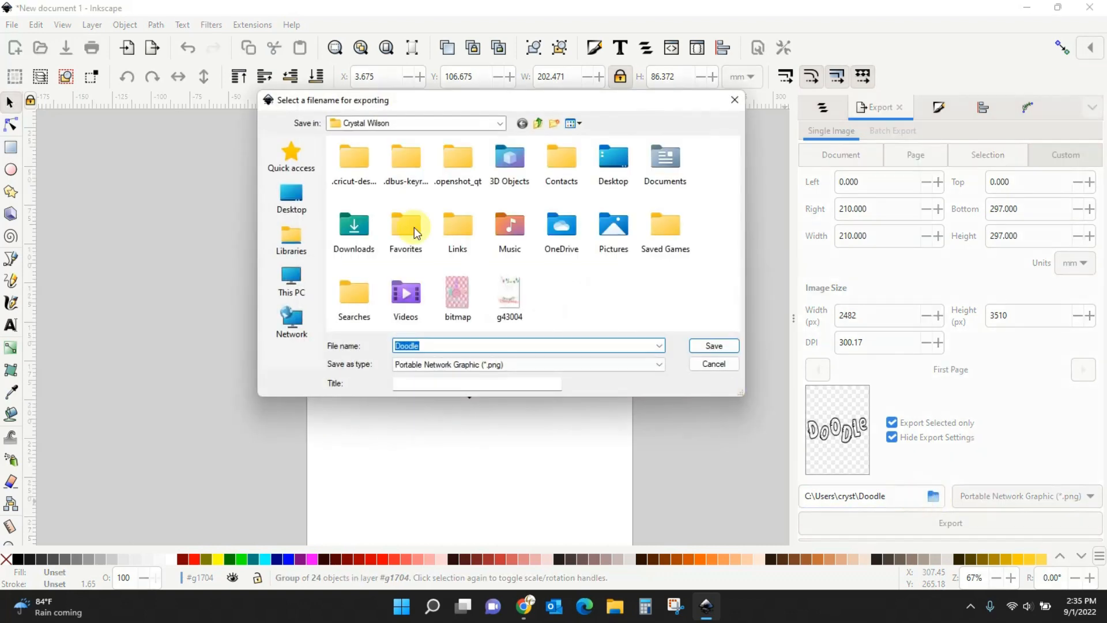
left_click(292, 199)
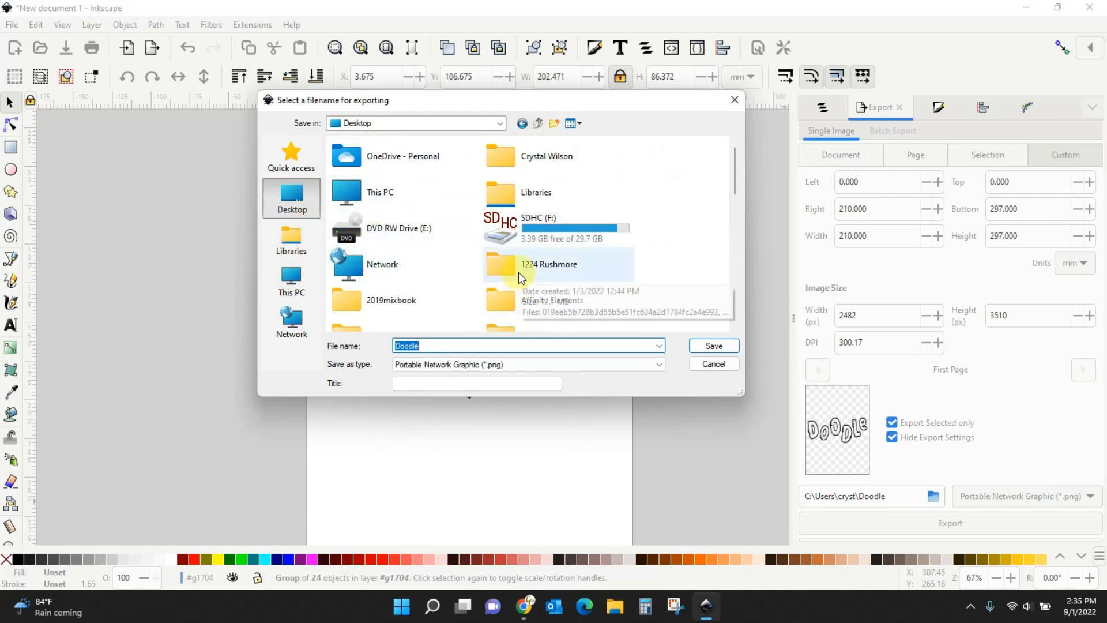
left_click(707, 367)
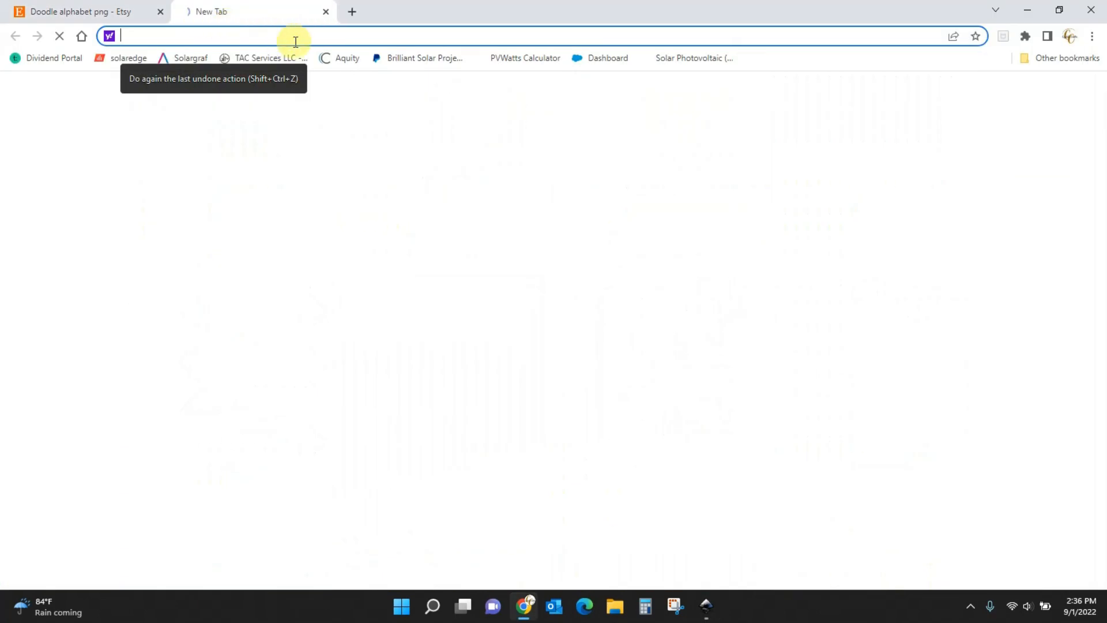
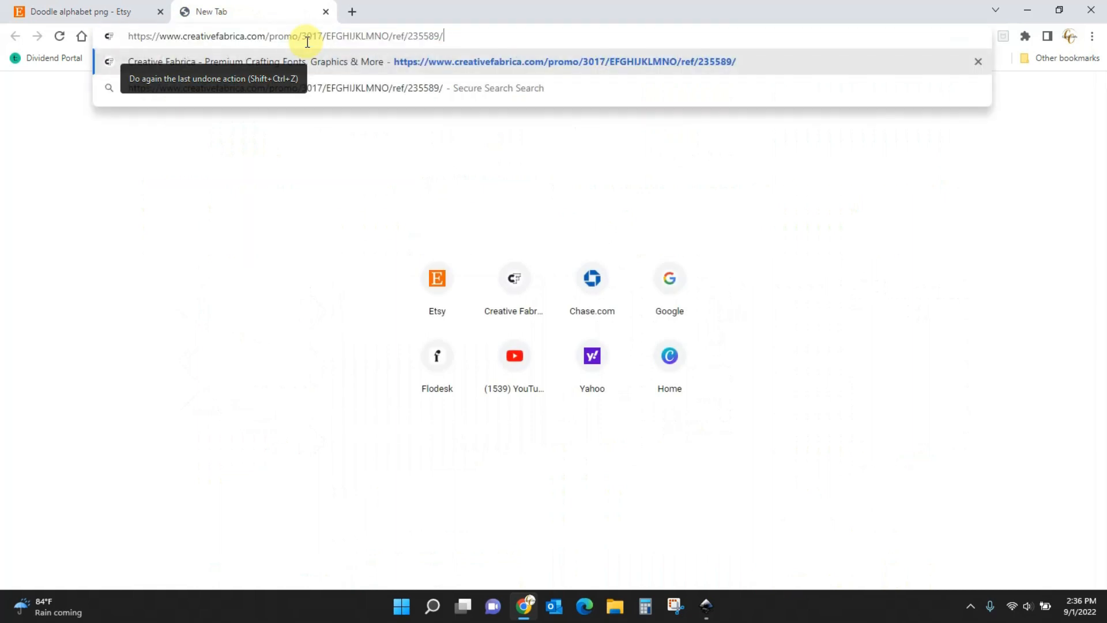
Load the Creative Fabrica promo page and scroll through its $1 unlimited-access offer.
key("Return")
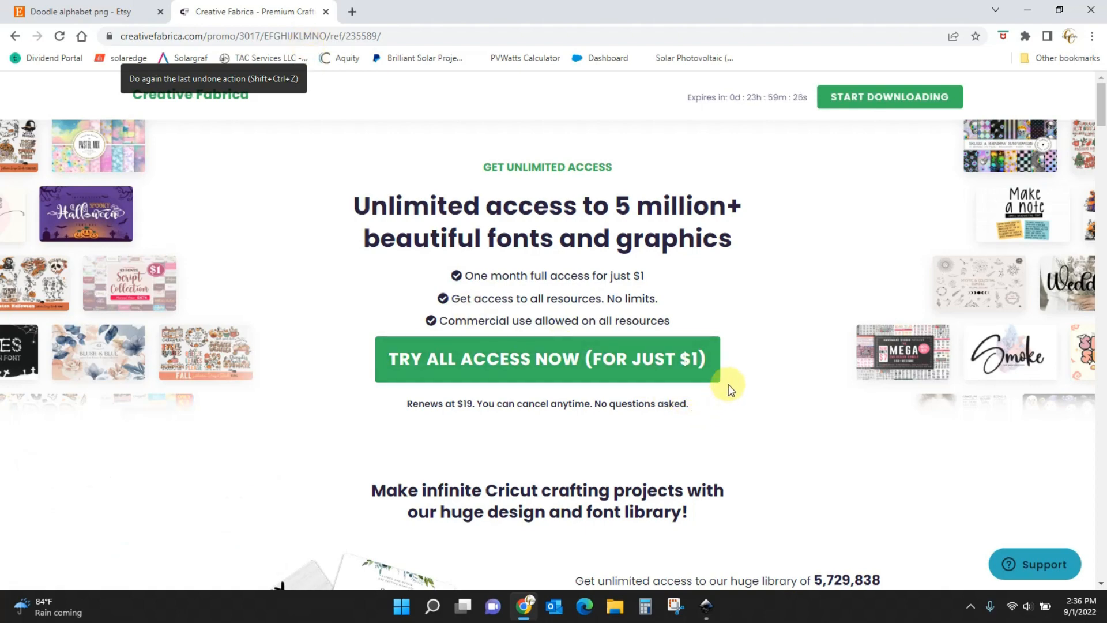
scroll(729, 392, "down", 3)
scroll(731, 396, "up", 2)
left_click_drag(1102, 116, 1104, 327)
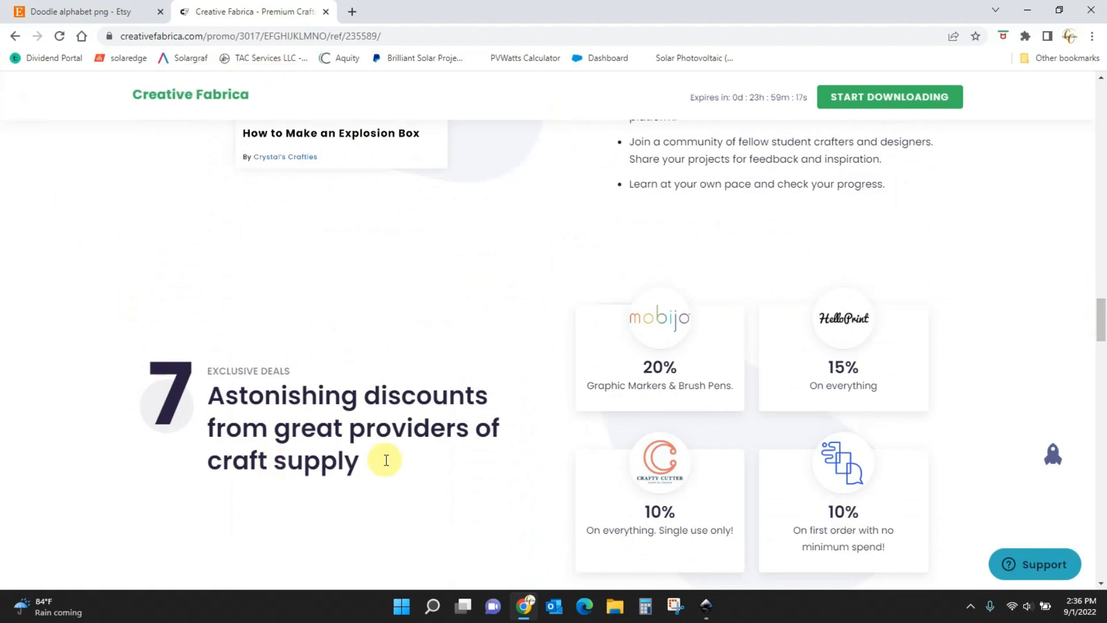
left_click_drag(1103, 321, 1101, 115)
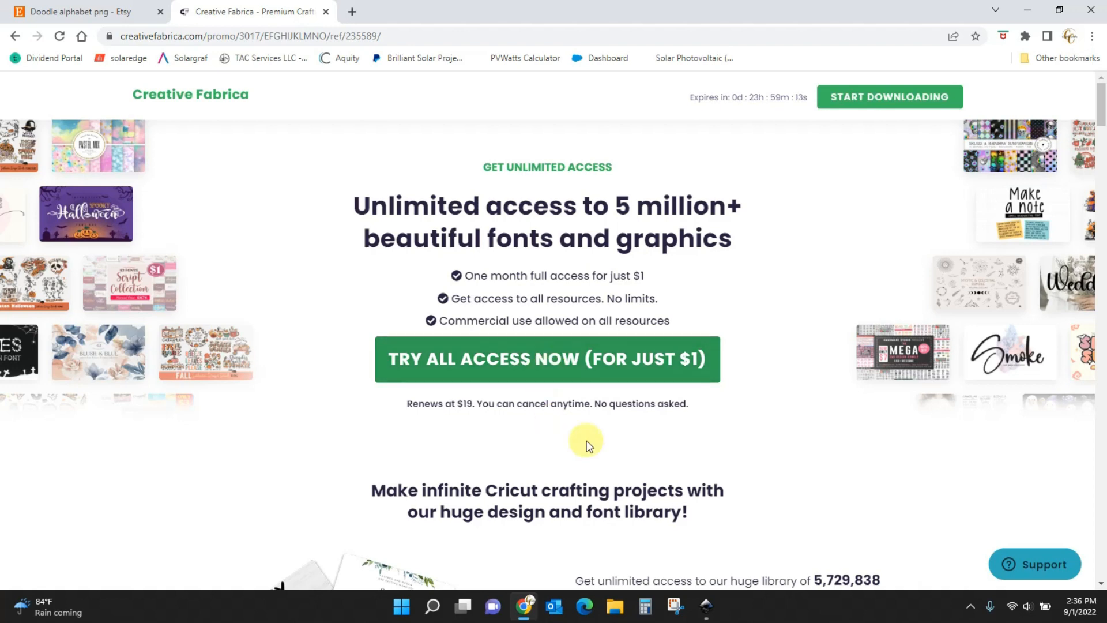
Search Creative Fabrica from its home page for 'ask why', returning 55 results.
left_click(189, 101)
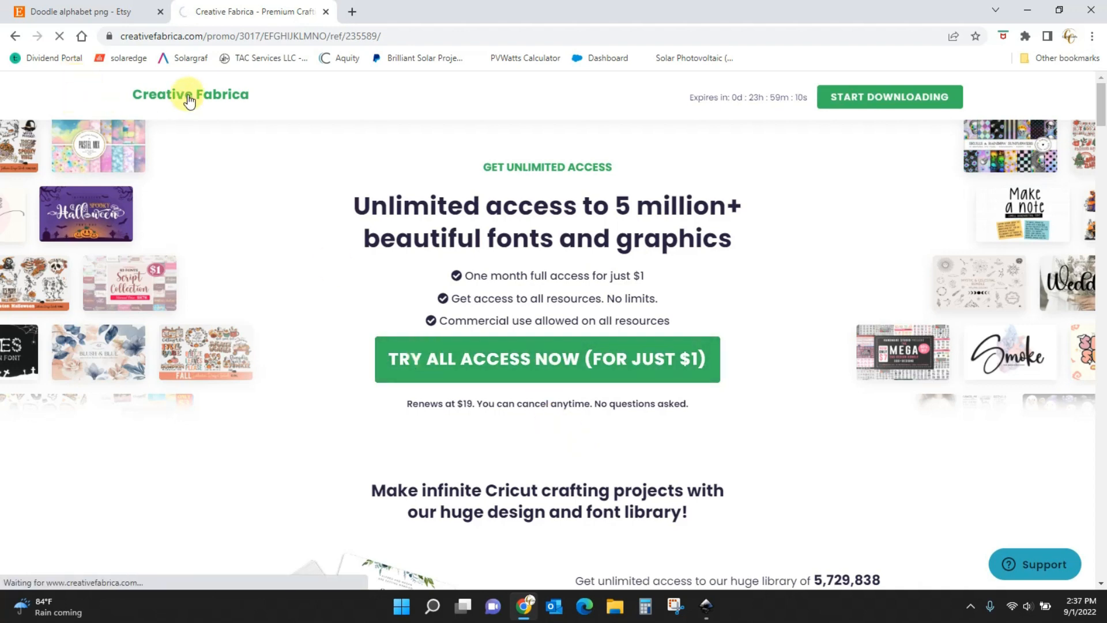
mouse_move(169, 132)
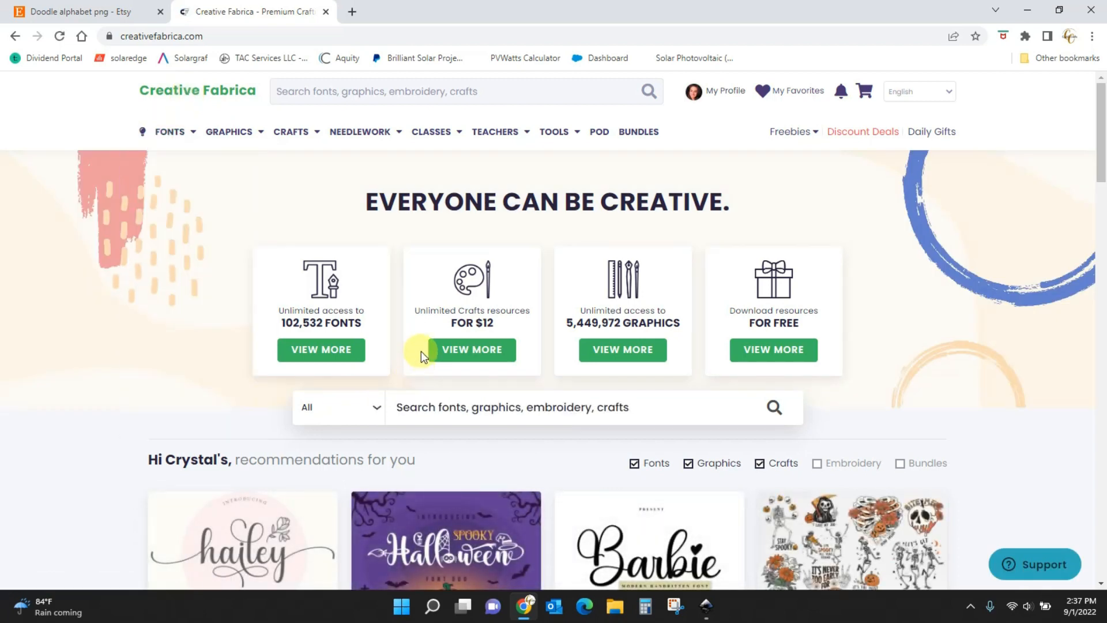
left_click(346, 99)
type("ask")
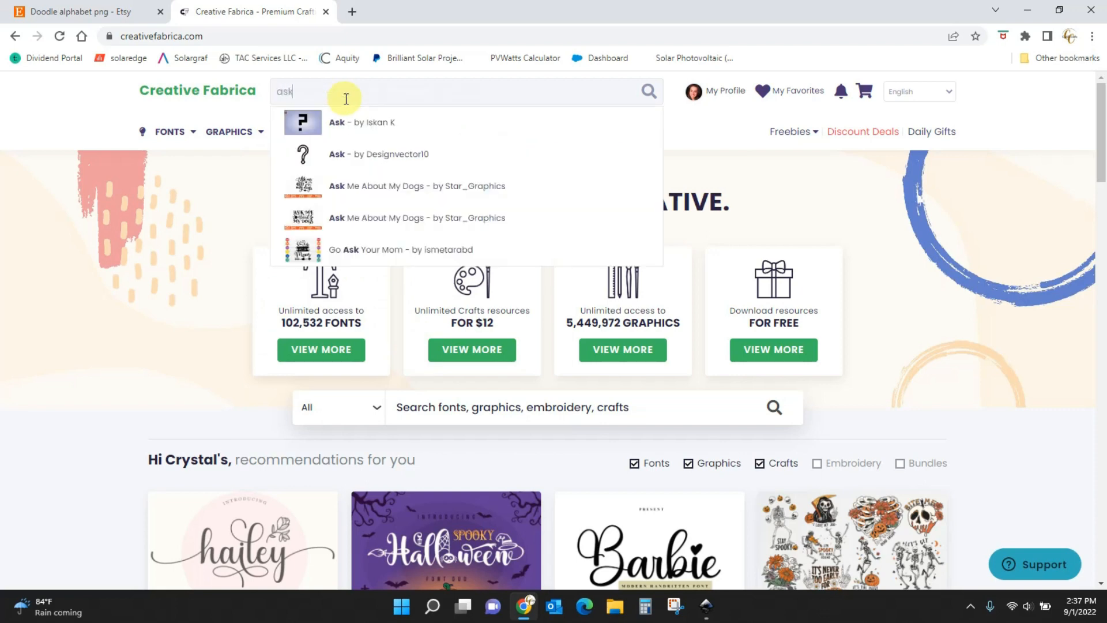
type(" why")
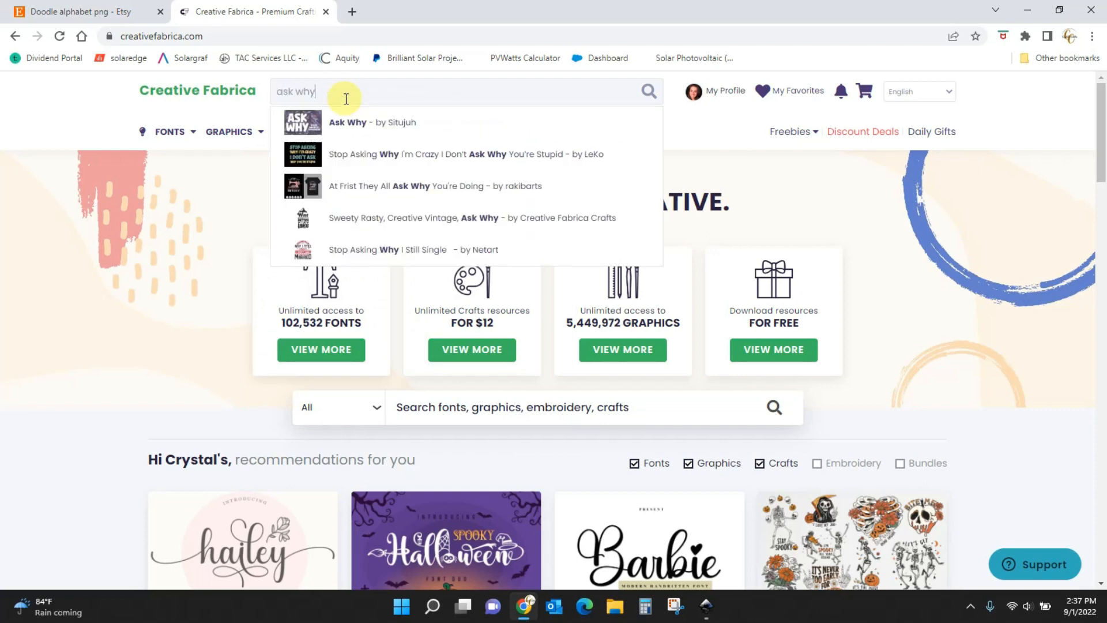
key("Return")
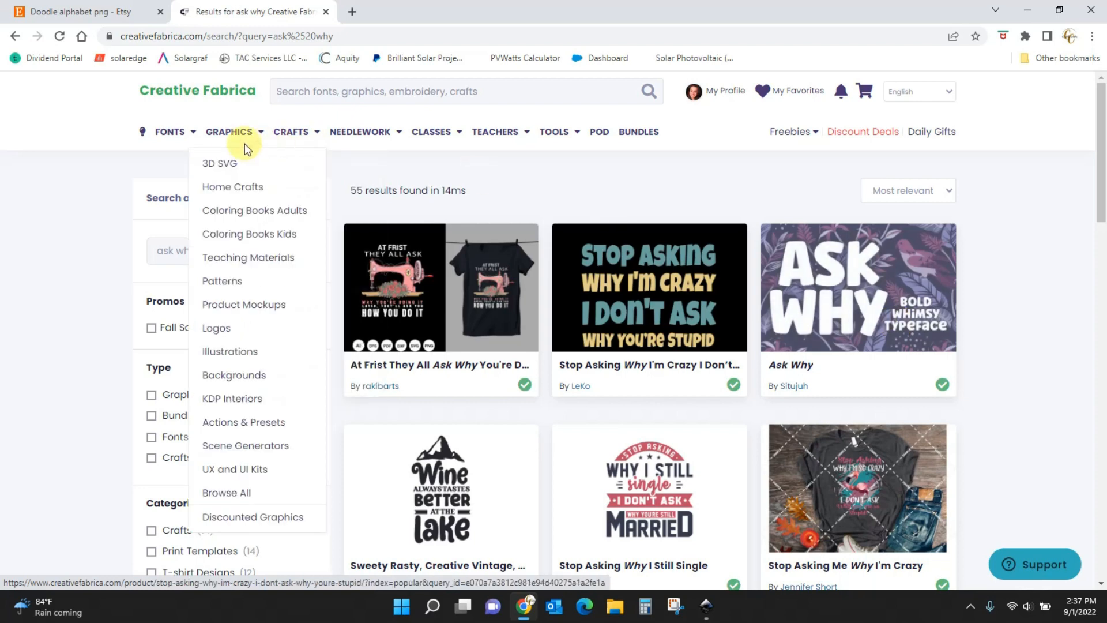
mouse_move(176, 141)
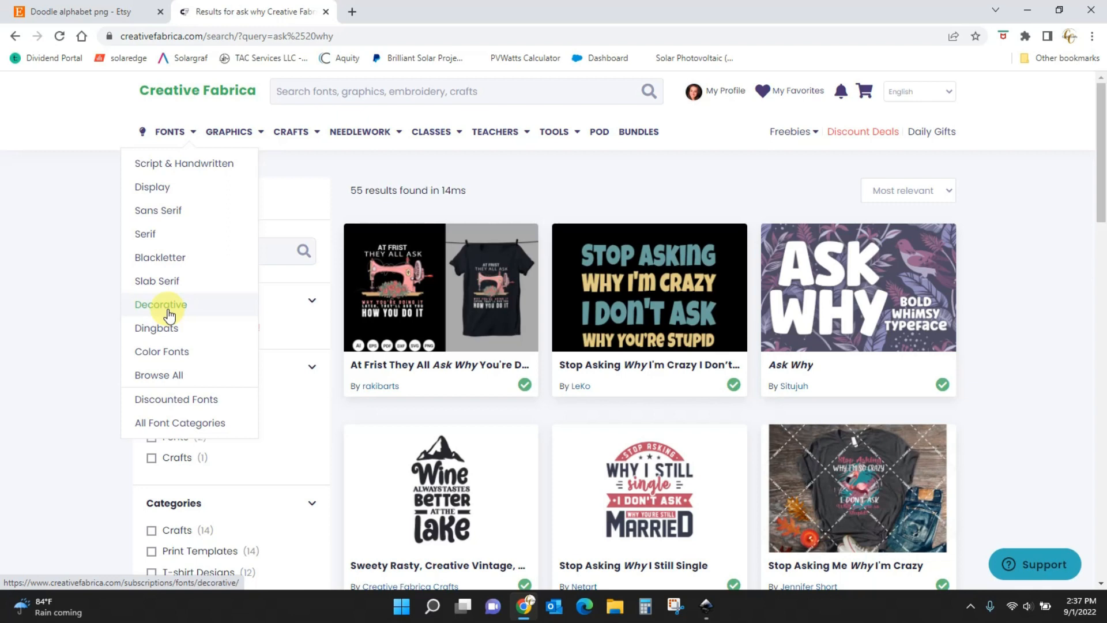
Browse the Display Fonts category and scroll through its 26,620 listings.
left_click(162, 189)
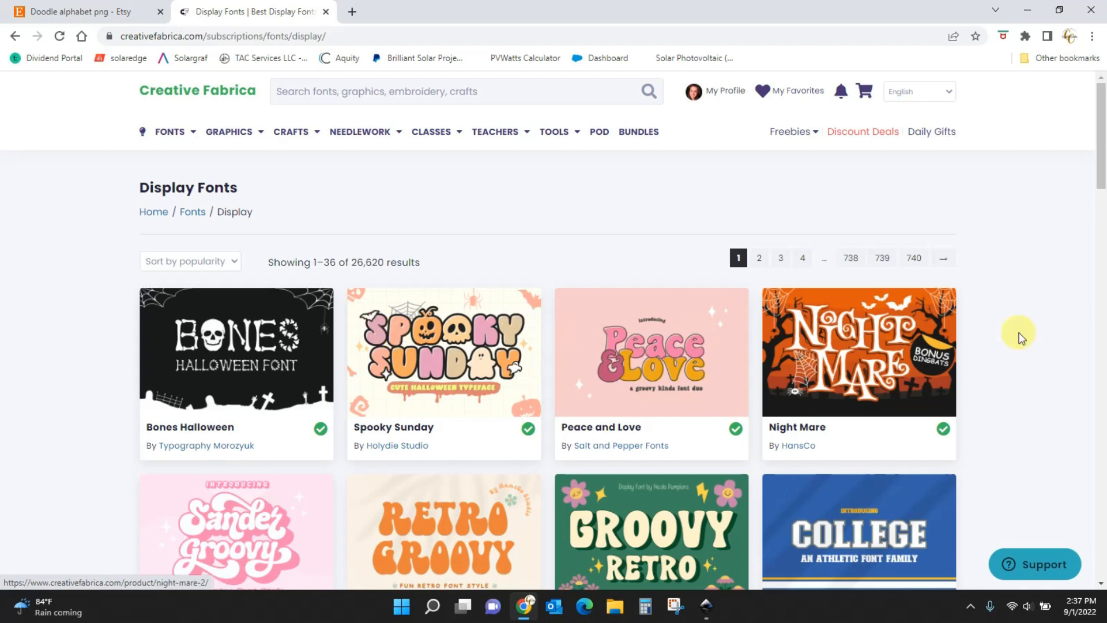
left_click_drag(1102, 198, 1102, 307)
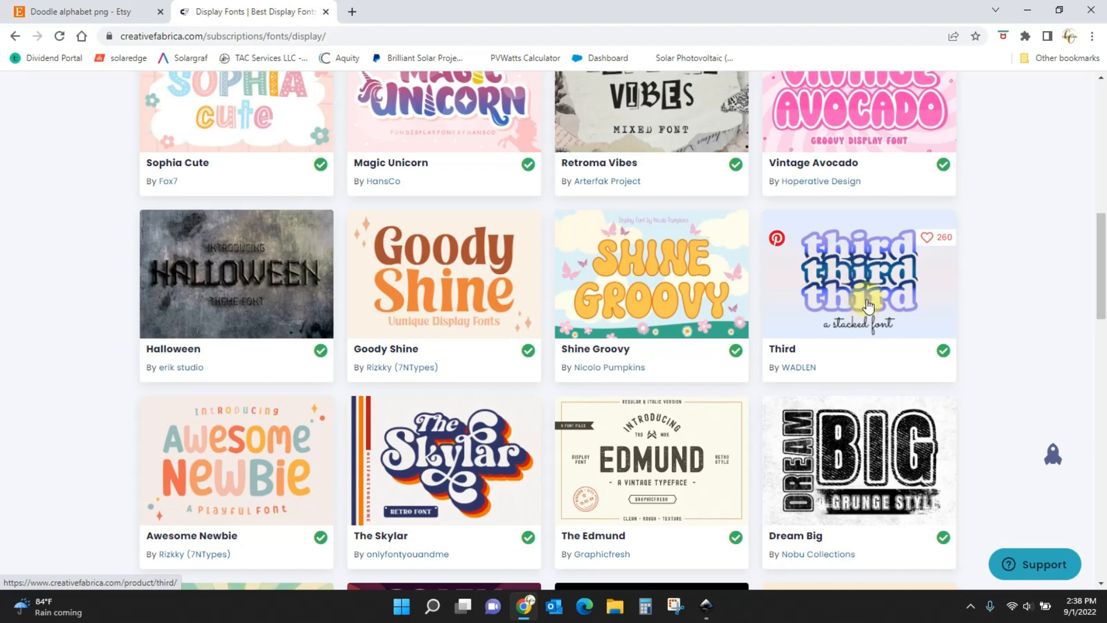
scroll(1103, 271, "down", 2)
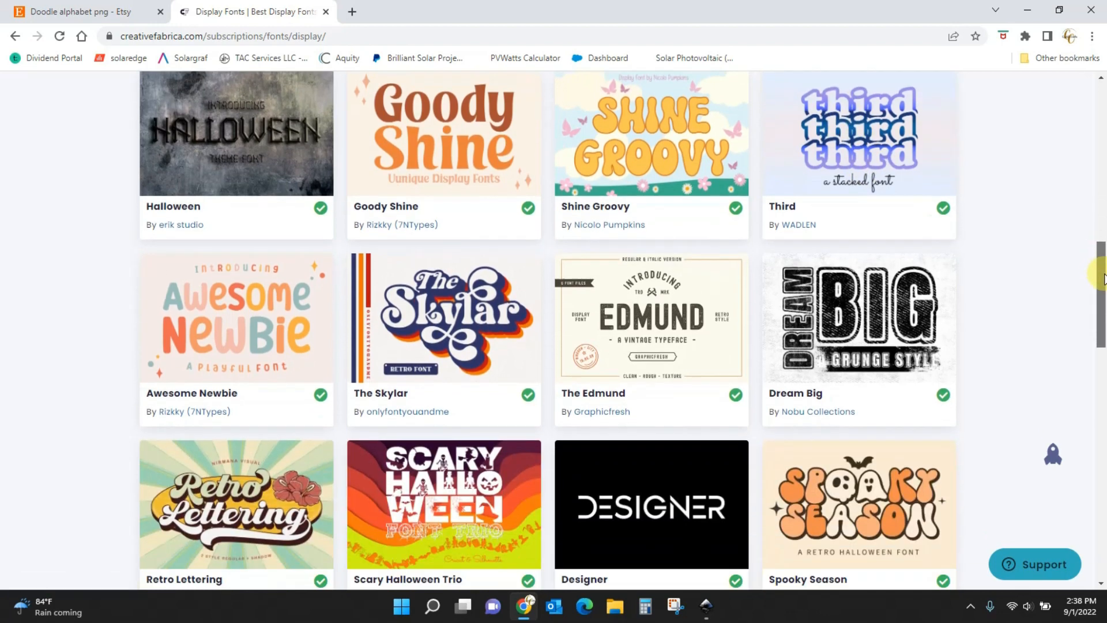
scroll(1102, 279, "down", 1)
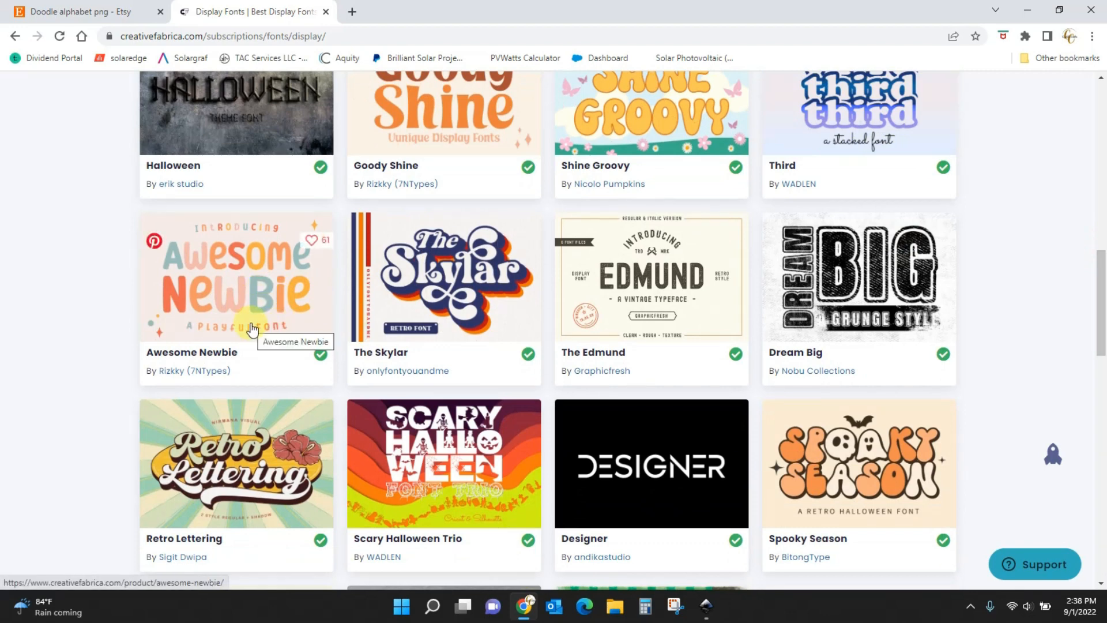
left_click_drag(1102, 271, 1102, 343)
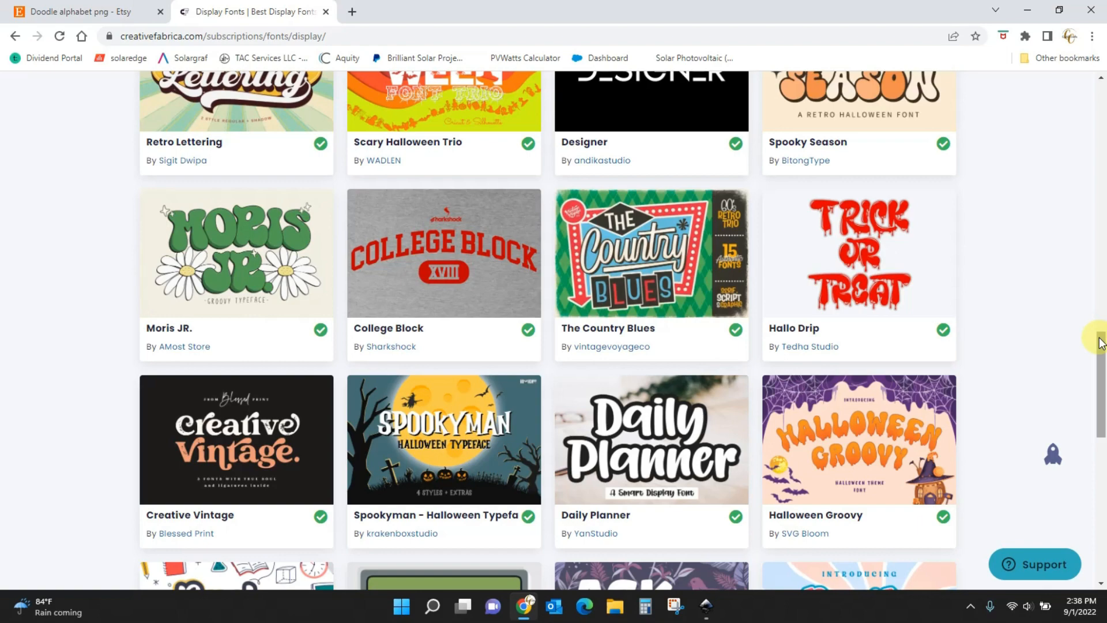
left_click_drag(1101, 343, 1101, 75)
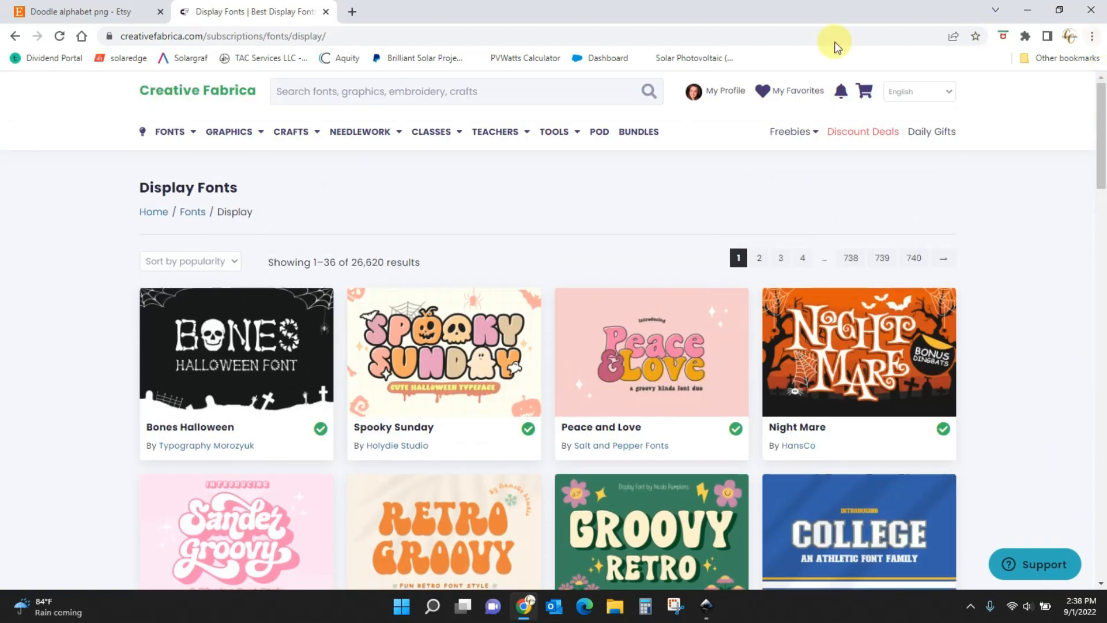
mouse_move(286, 146)
mouse_move(232, 134)
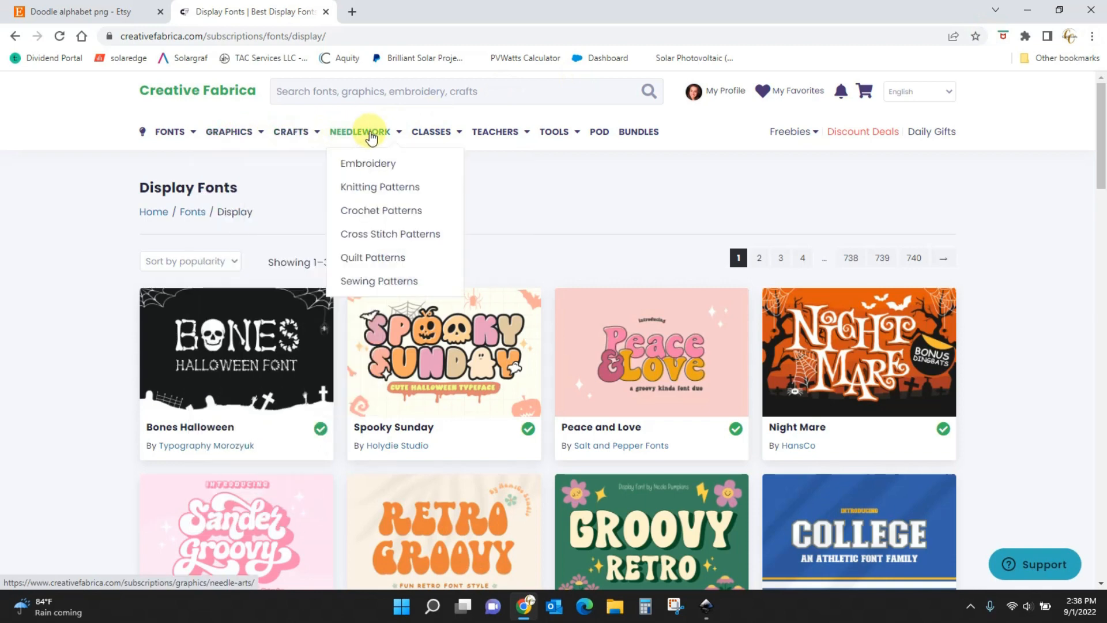
mouse_move(434, 137)
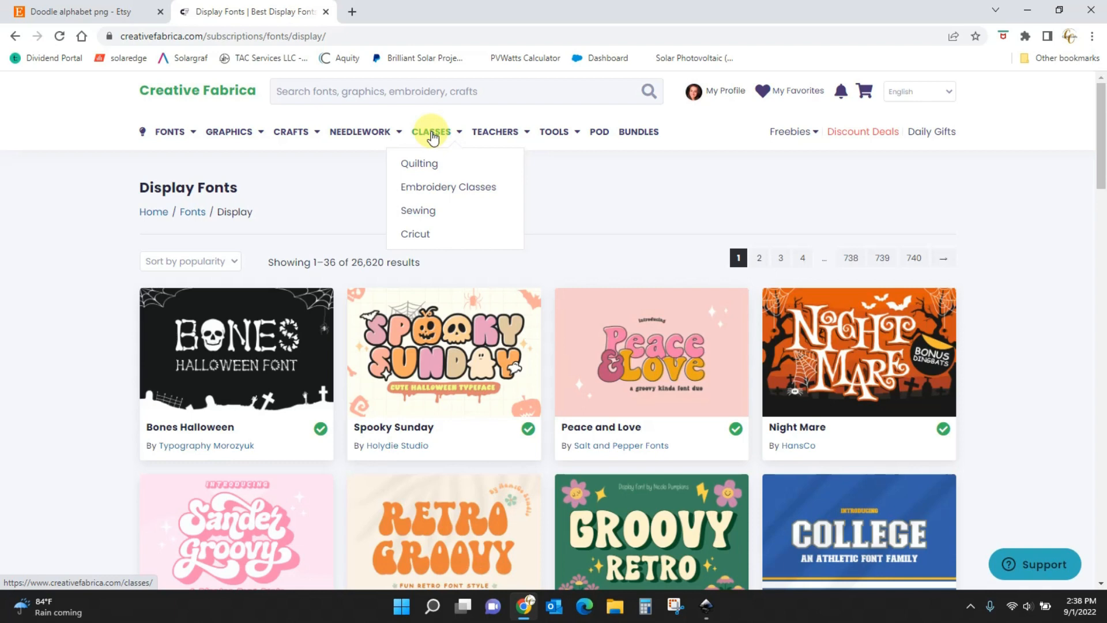
Search Creative Fabrica for 'halloween bundle' and scroll down through the 16,525 results.
left_click(443, 92)
type("ho")
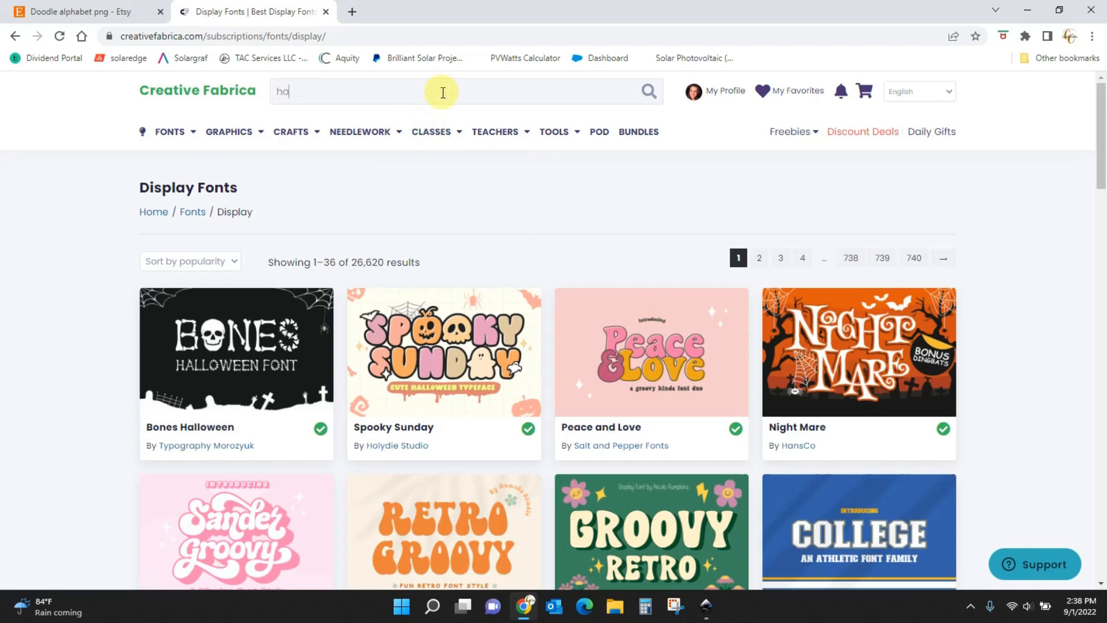
type("lloween")
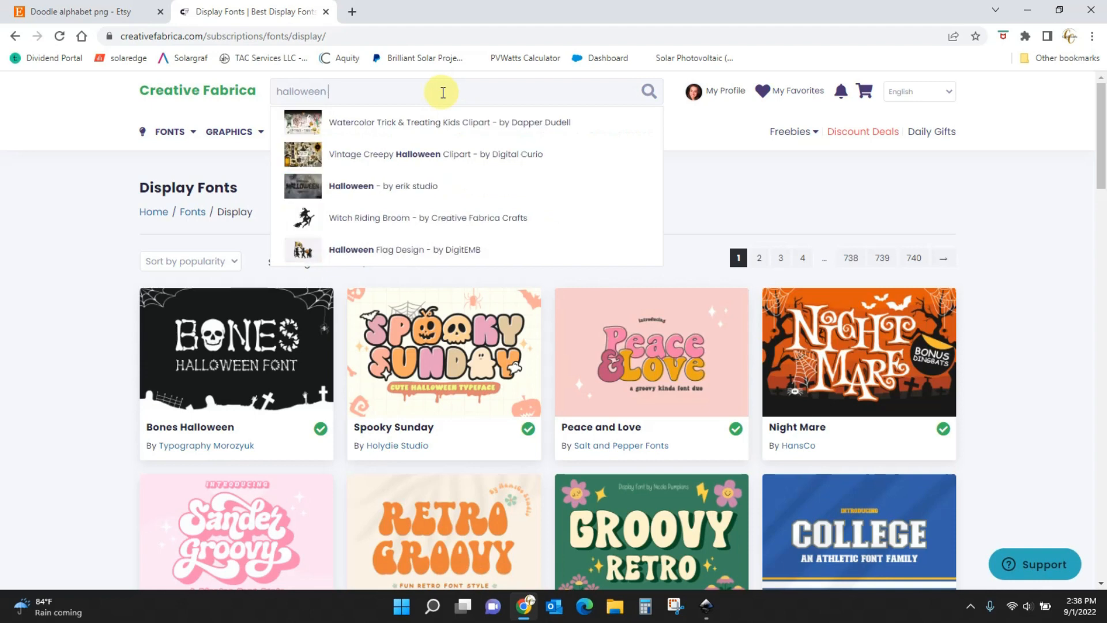
type(" bundle")
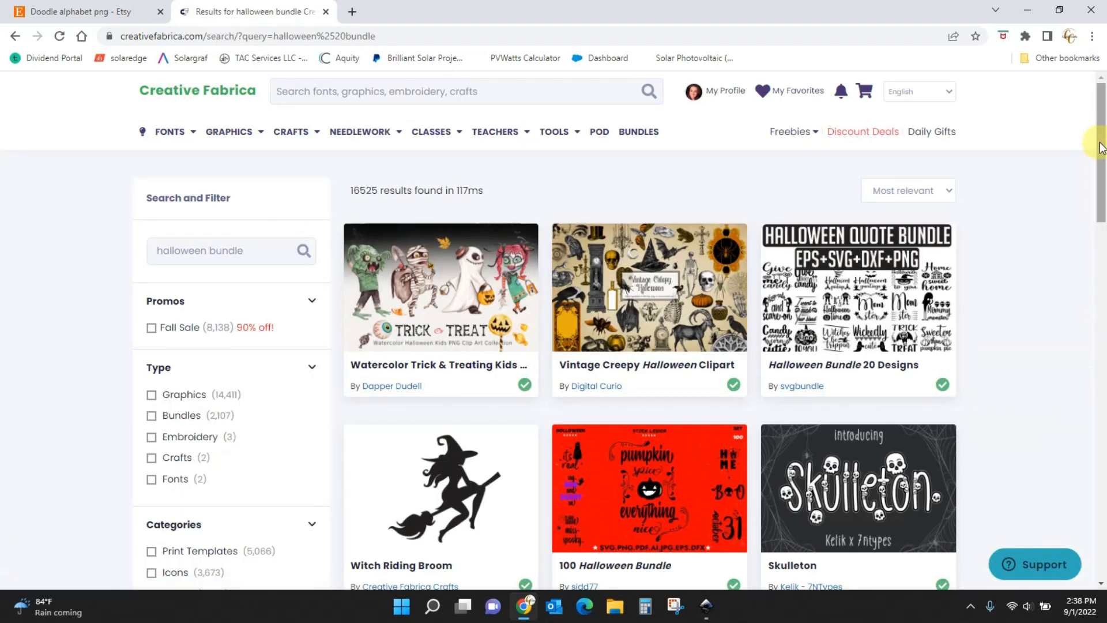
left_click_drag(1101, 147, 1105, 431)
left_click_drag(1103, 271, 1103, 408)
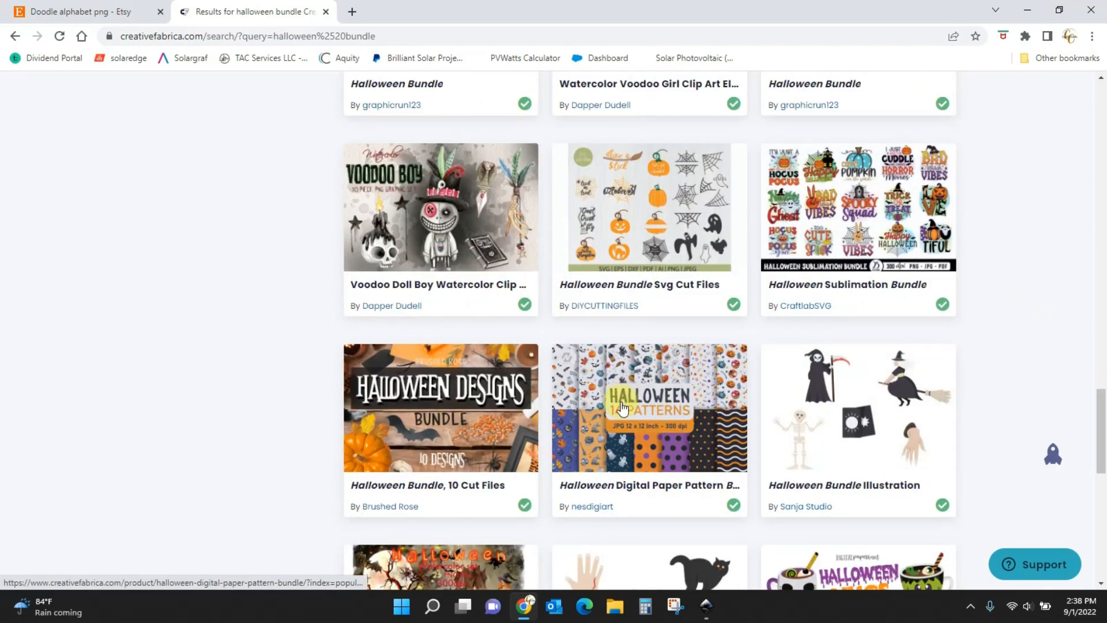
left_click_drag(1099, 420, 1106, 571)
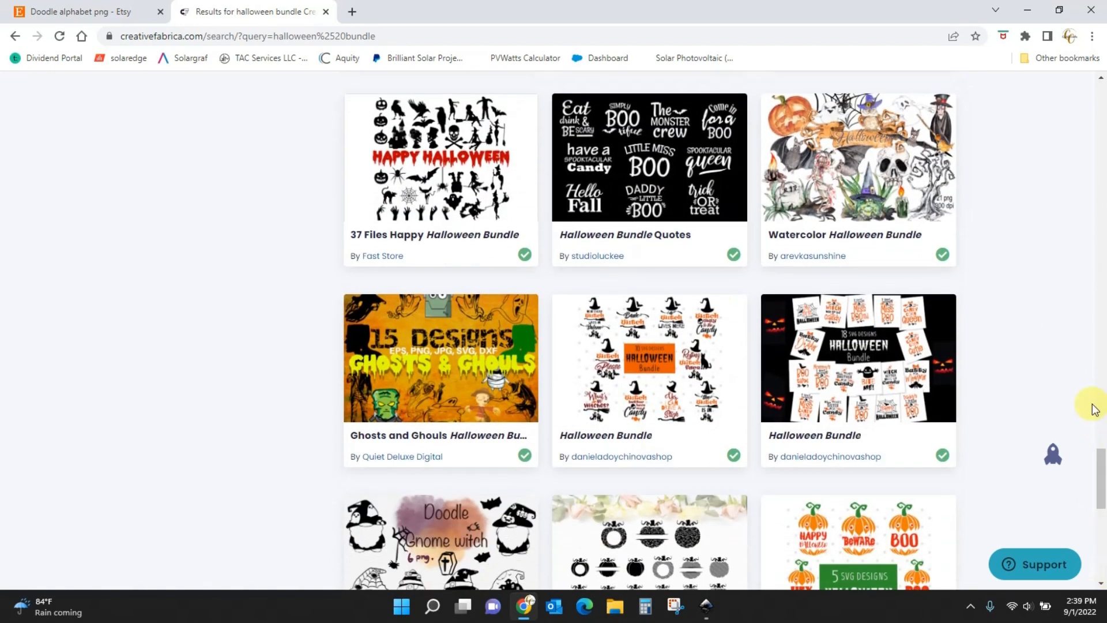
left_click_drag(1097, 472, 1105, 527)
scroll(1104, 528, "down", 3)
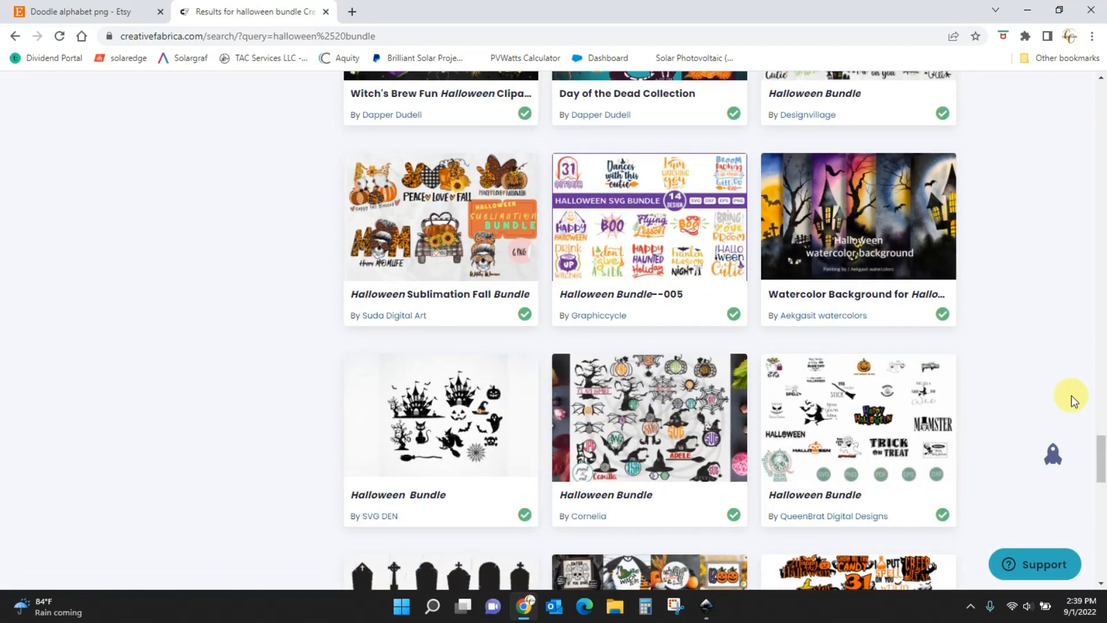